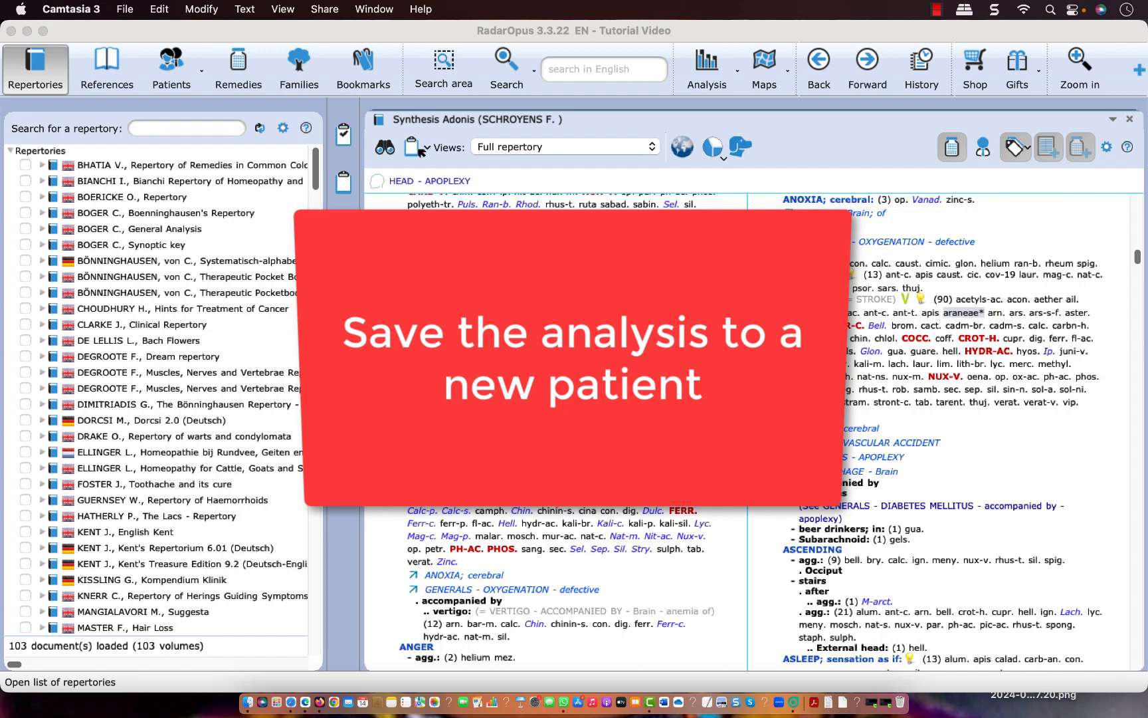
Look at the list of existing patients and return to the list of repertories
click(171, 75)
click(171, 76)
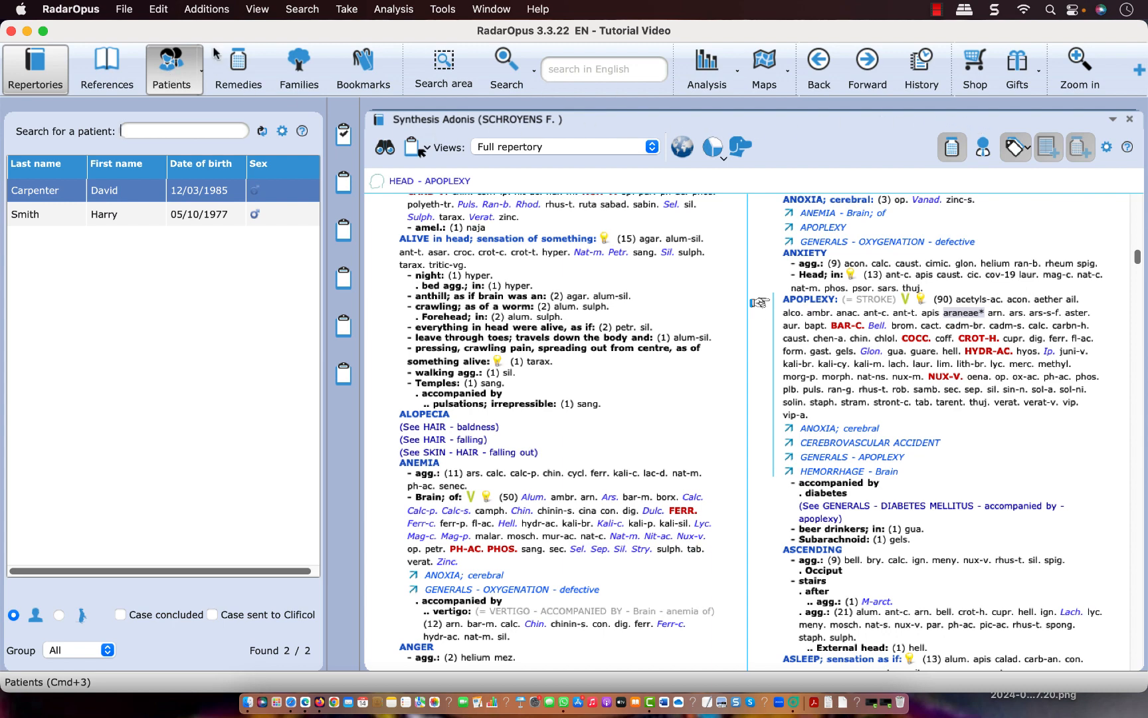
click(37, 69)
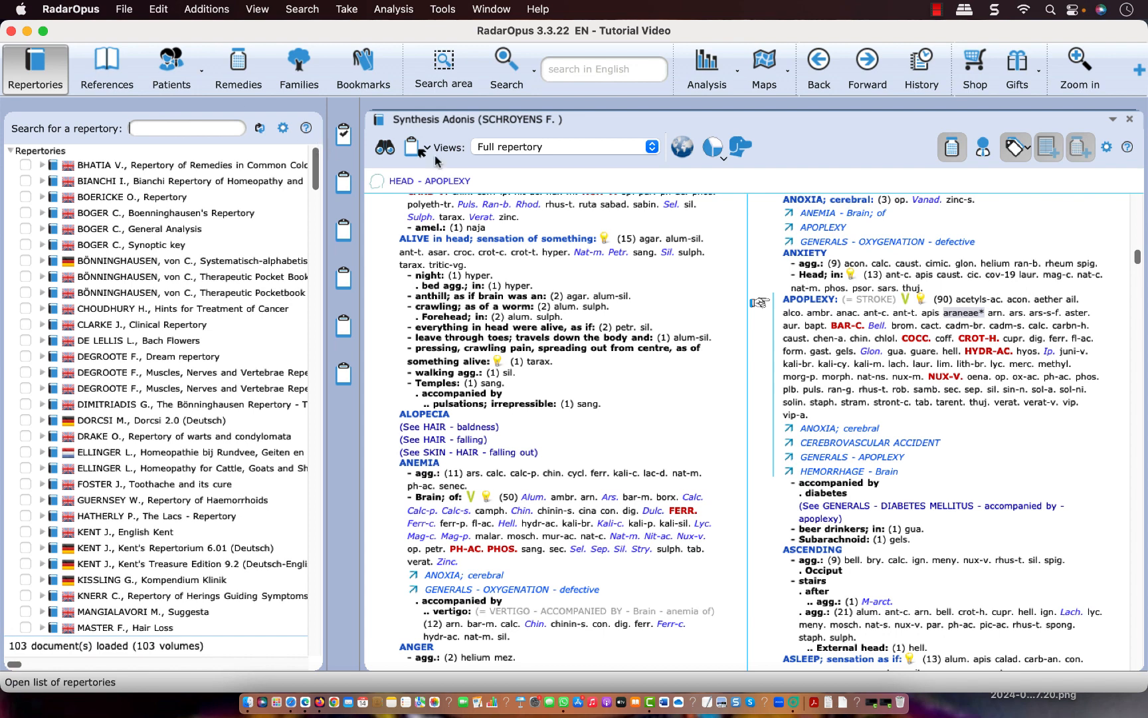
Take the HEAD rubric "ALIVE in head; sensation of something" into the first clipboard and "APOPLEXY" into the second
click(452, 241)
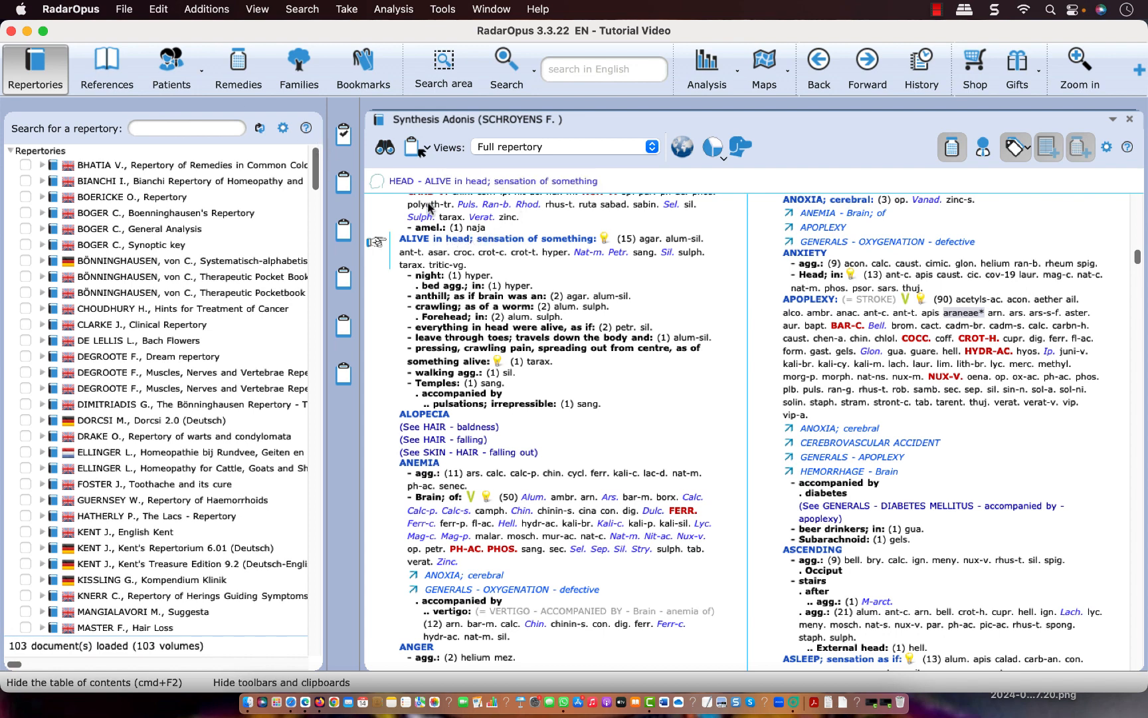
click(414, 149)
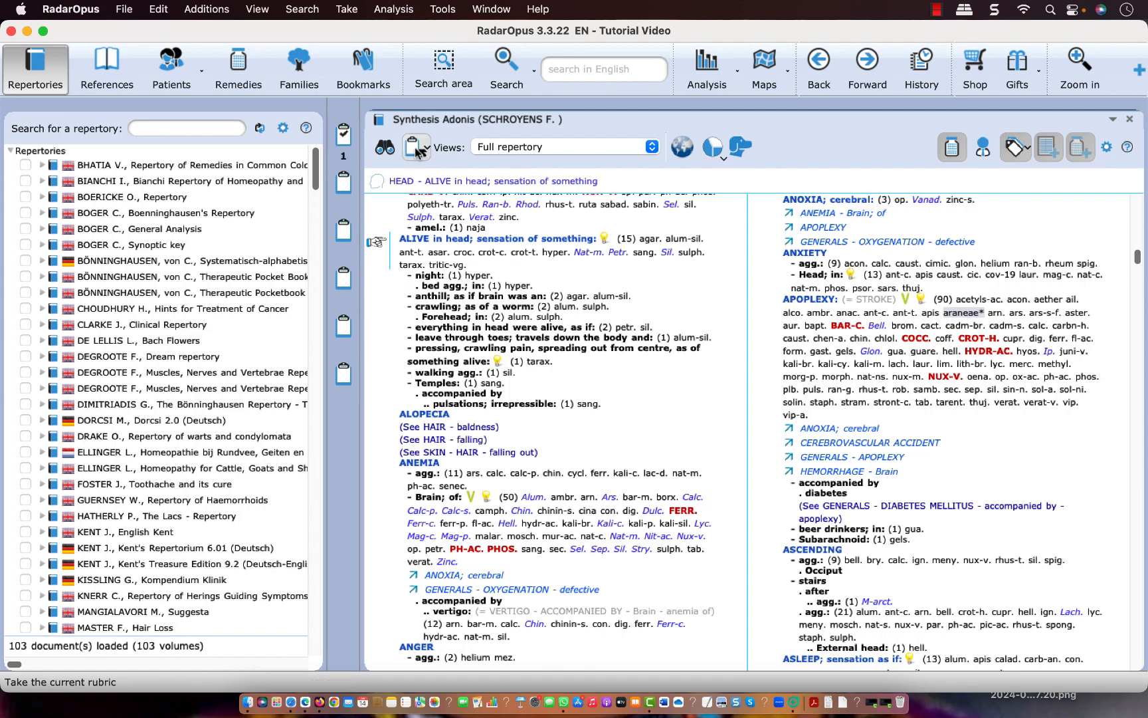
scroll(456, 298, down, 10)
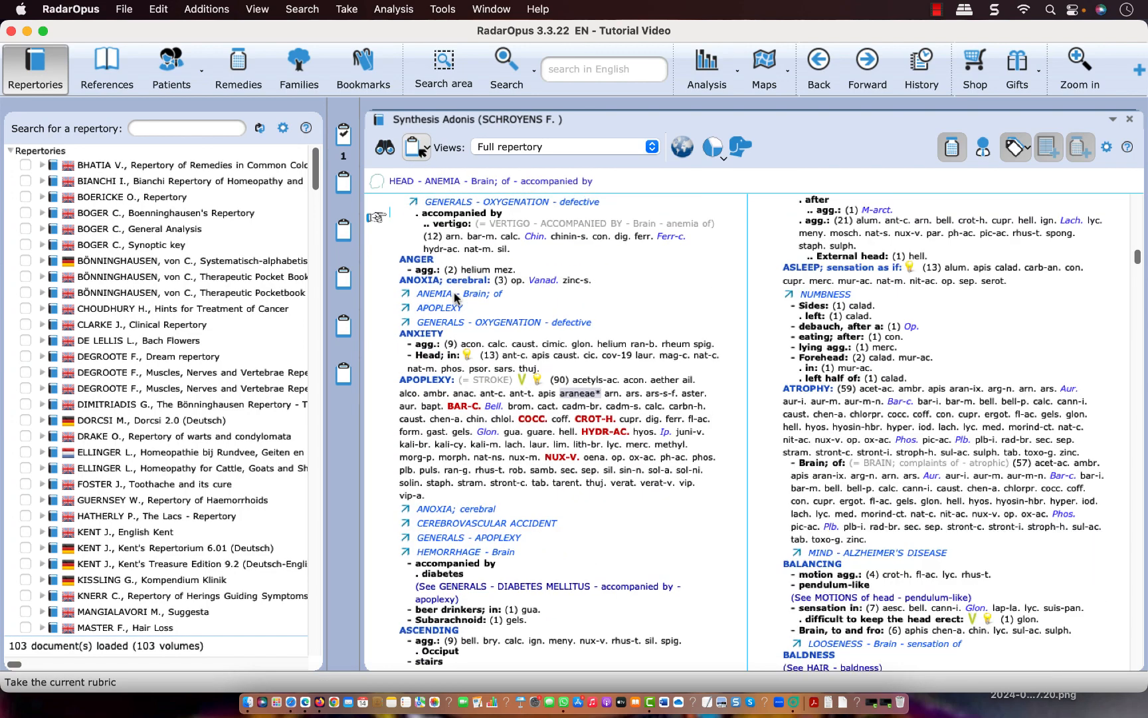
scroll(456, 297, down, 2)
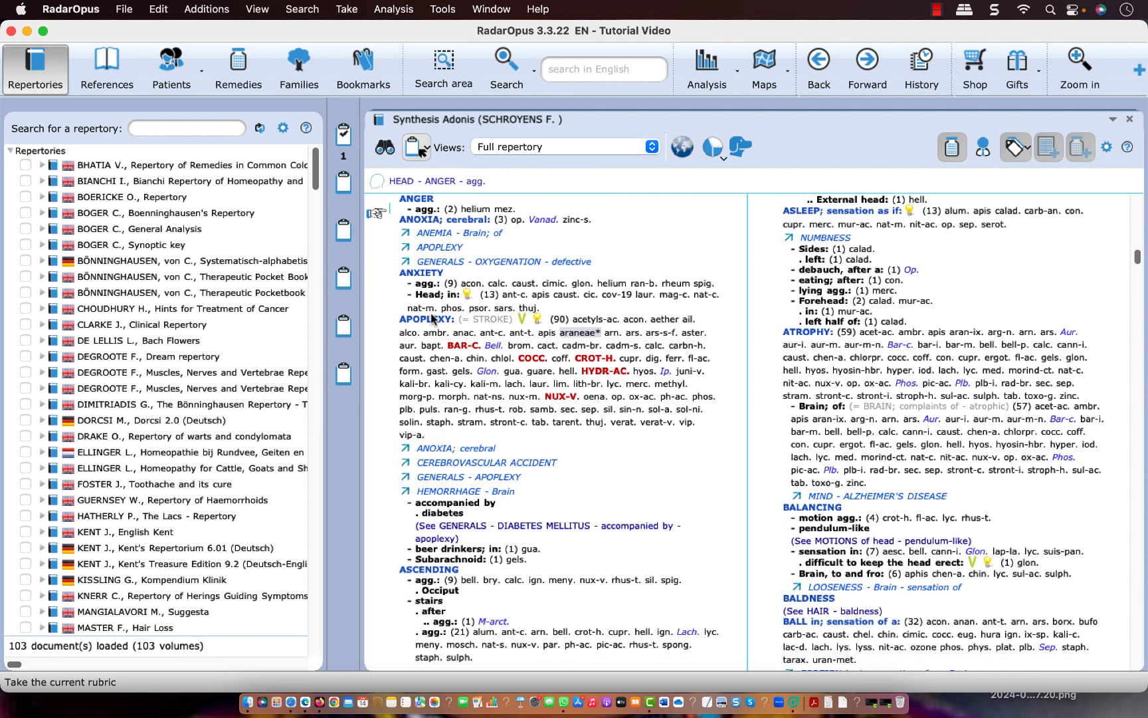
drag(430, 318, 344, 184)
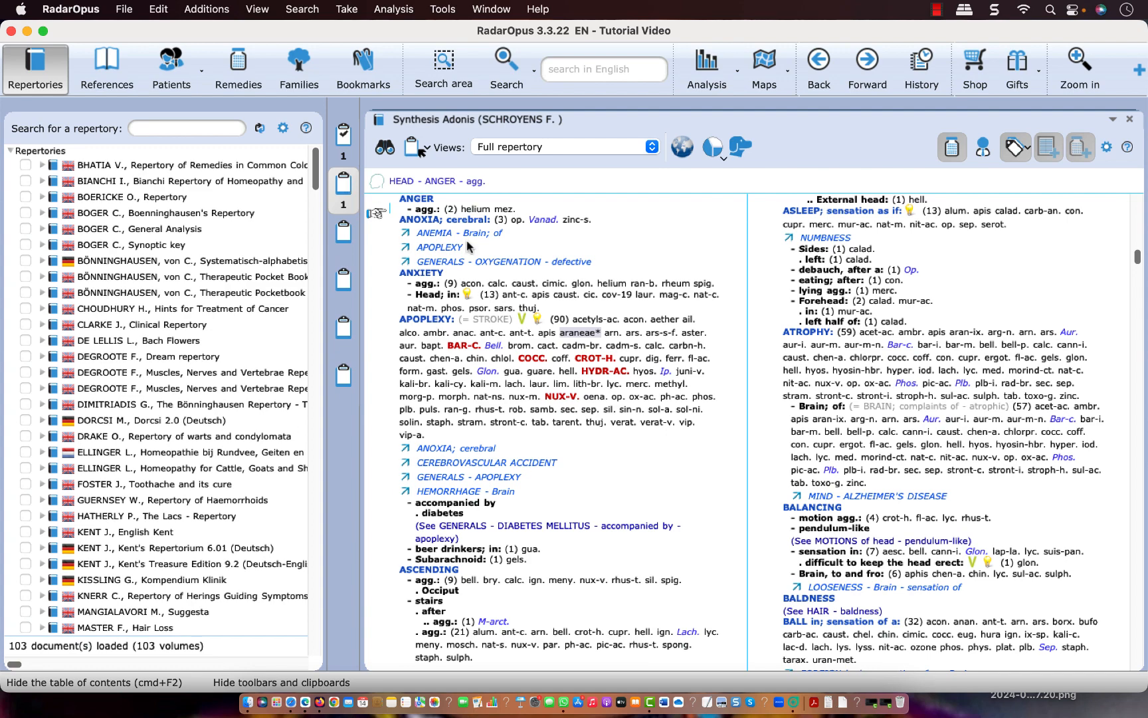
Take the rubric HEAD - ATROPHY into the third clipboard with the quick take command ">3"
scroll(467, 246, down, 15)
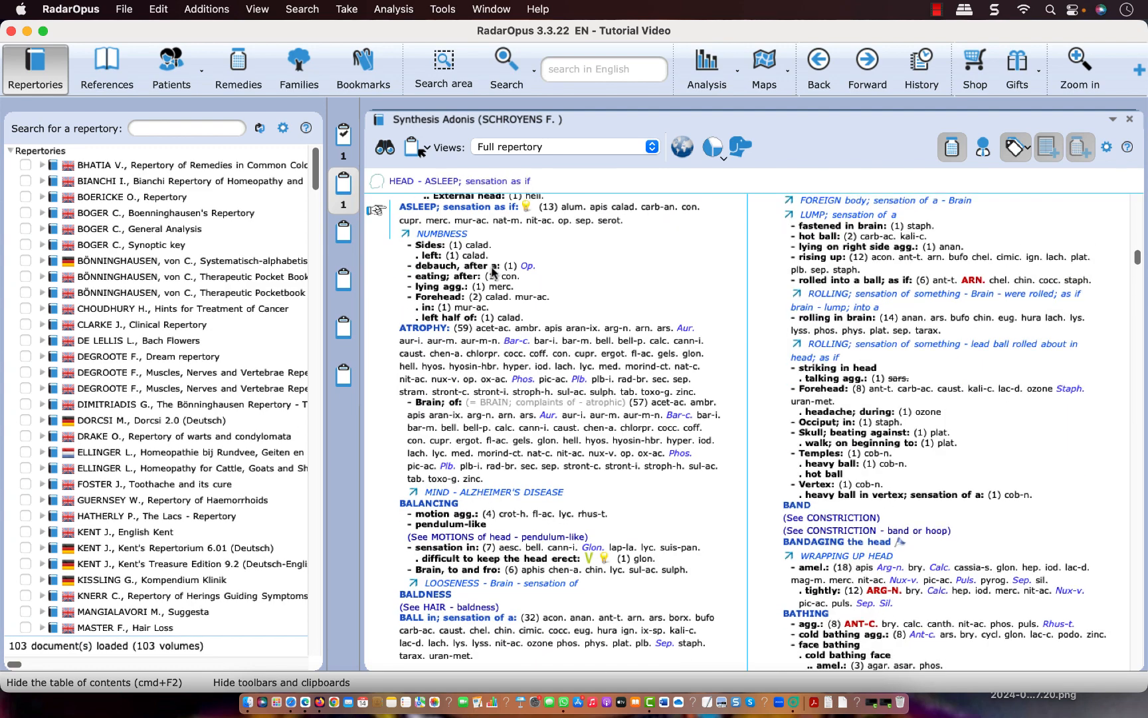
scroll(493, 269, down, 3)
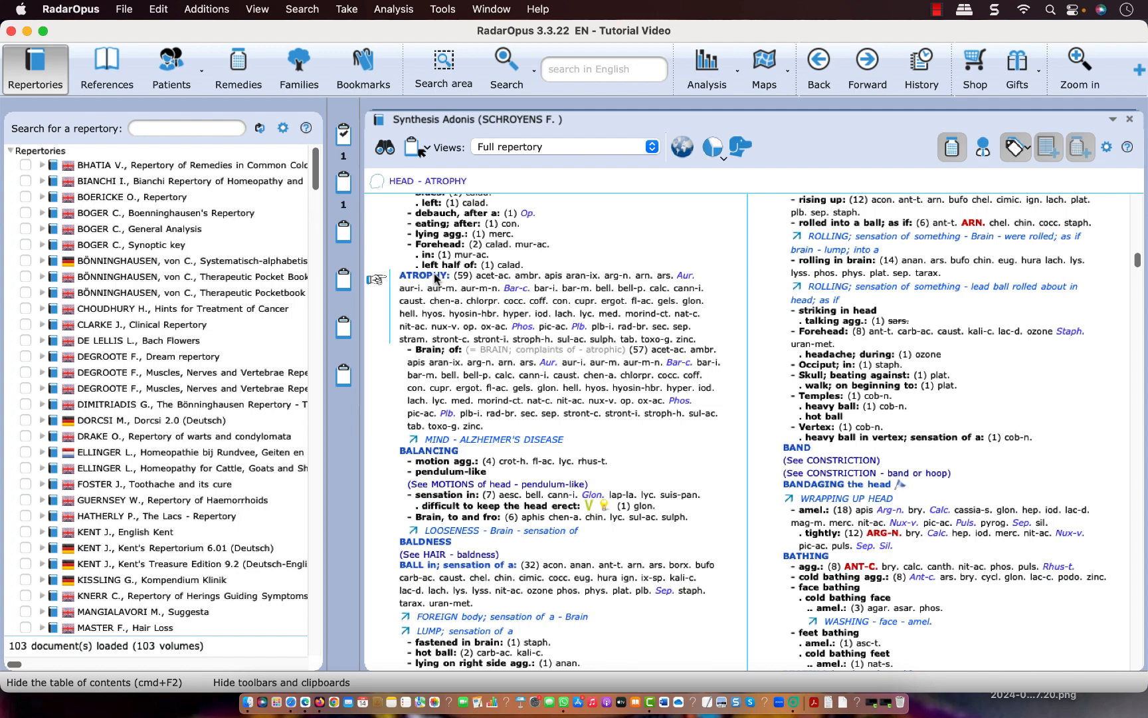
key(plus)
text(>3)
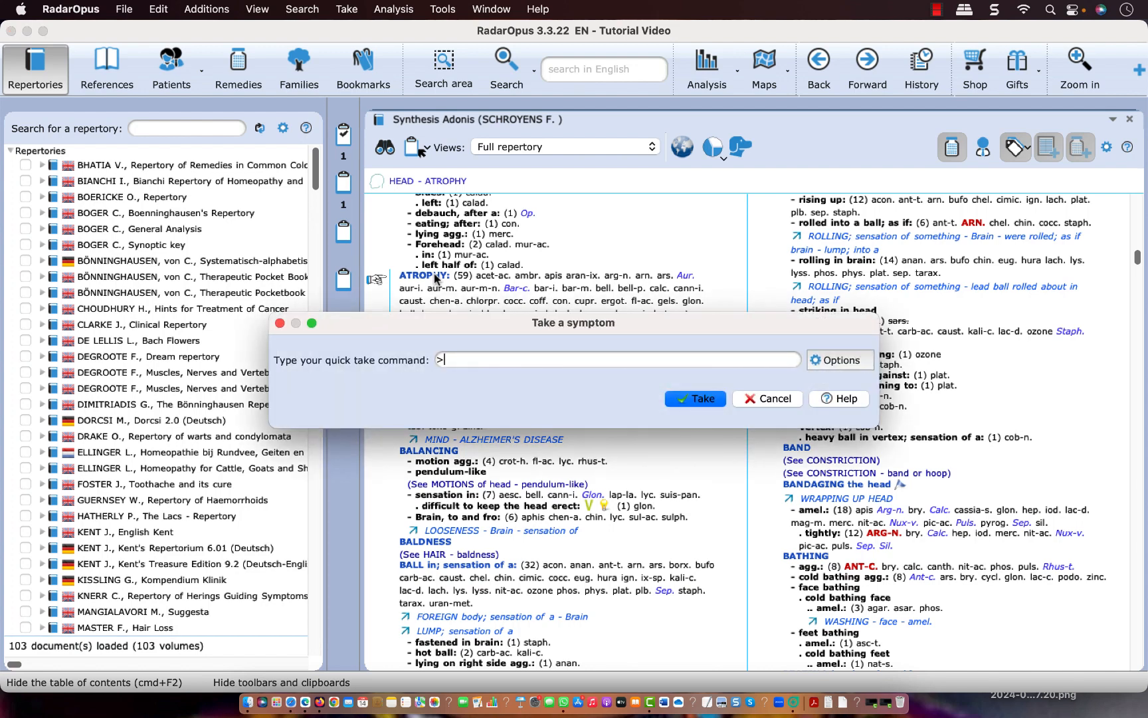
click(697, 401)
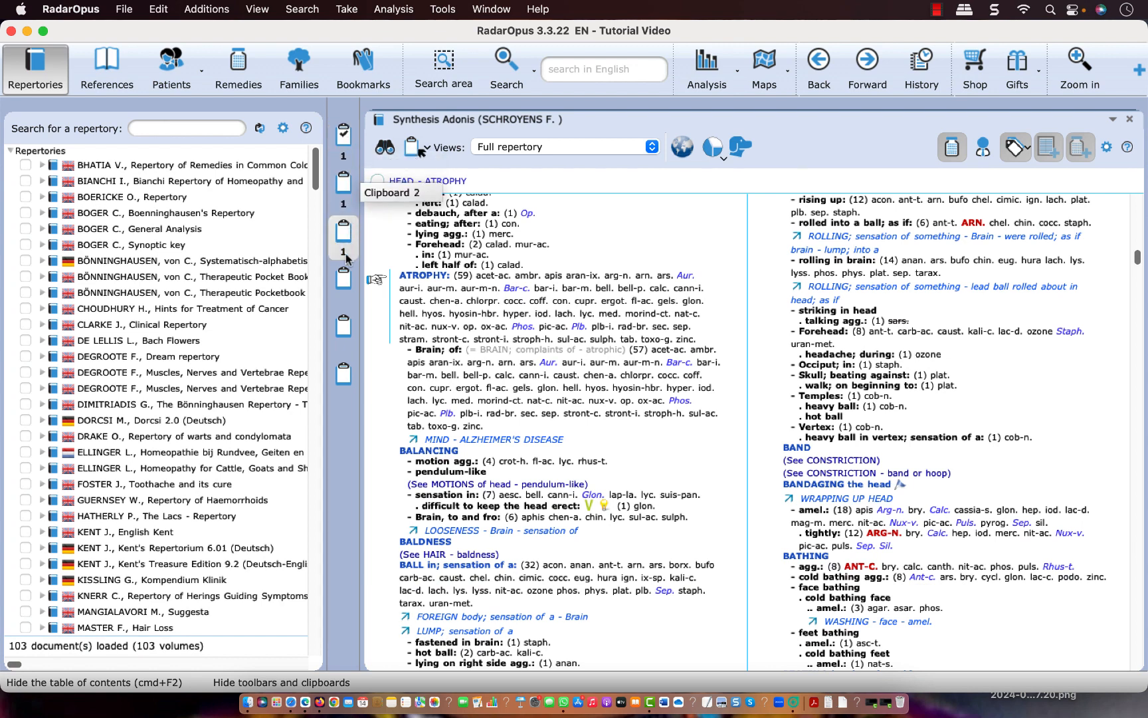
Start saving the current analysis, look at the existing-patient option, and choose to save it to a new patient
right_click(340, 151)
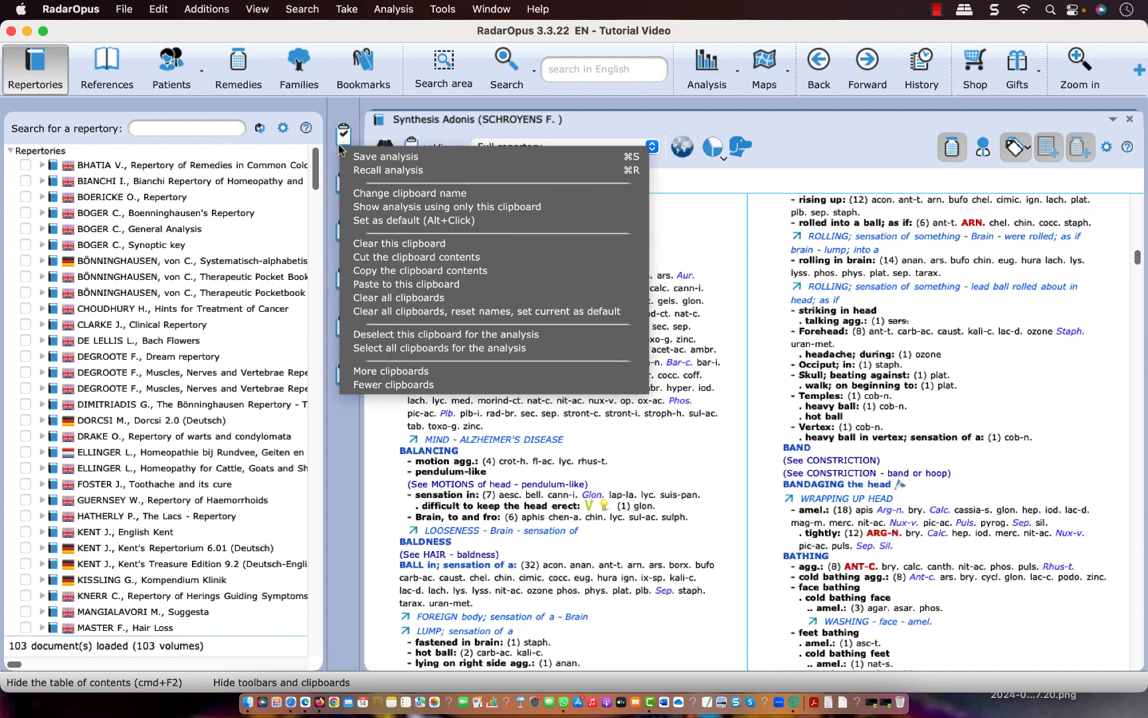
click(377, 158)
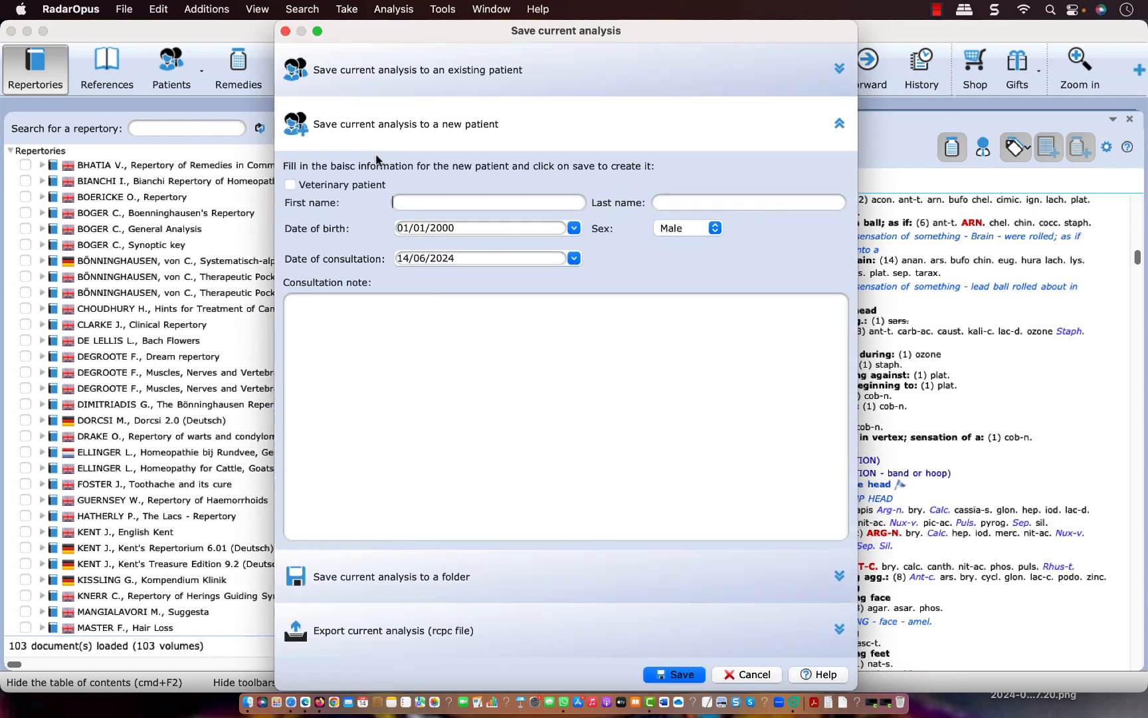
click(398, 74)
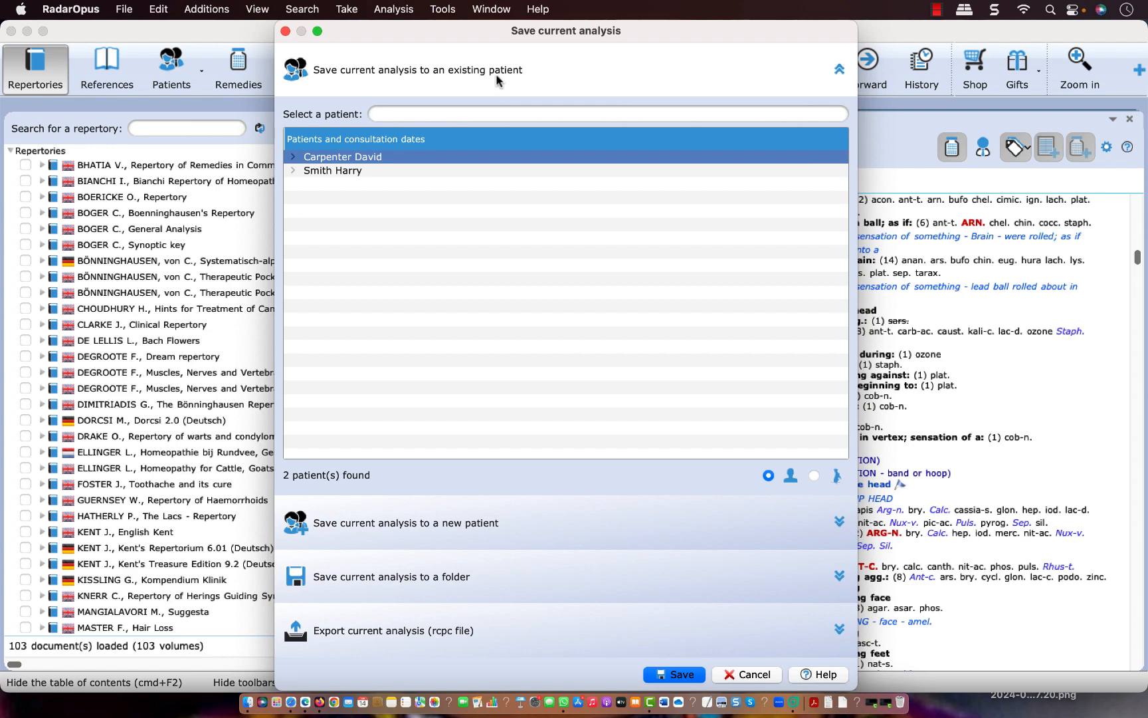
click(411, 525)
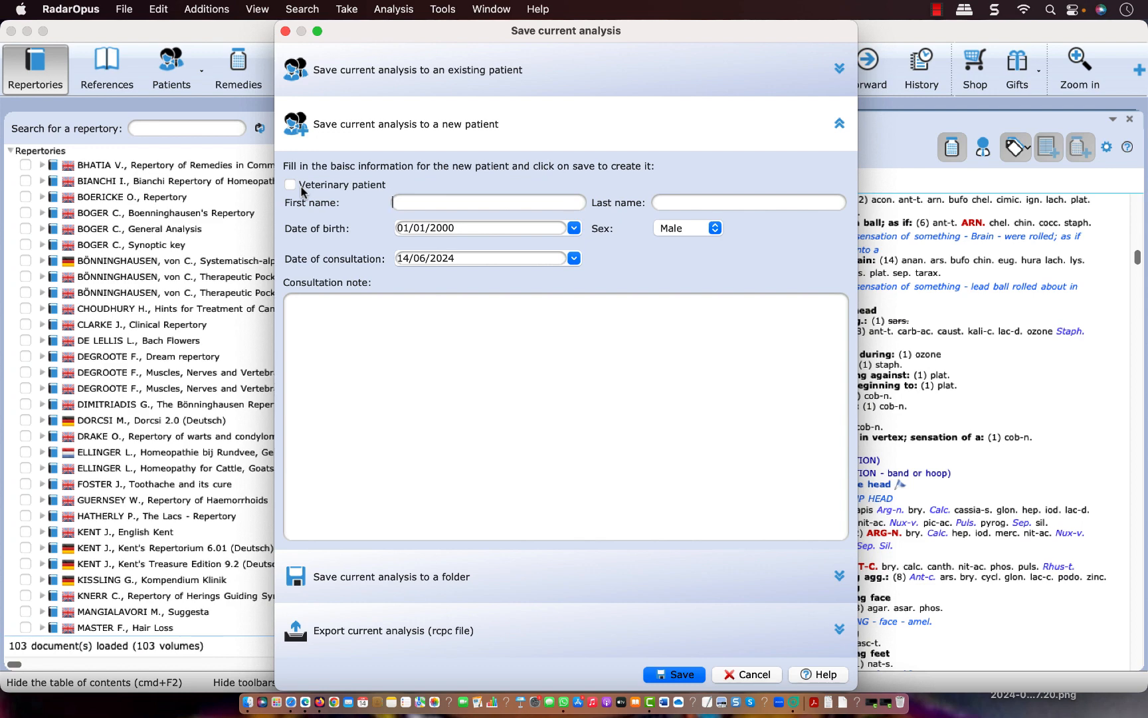
Enter the new patient's first name, last name and date of birth, and save the analysis to that patient
text(Lin)
text(da)
text(Wo)
text(ods)
key(Tab)
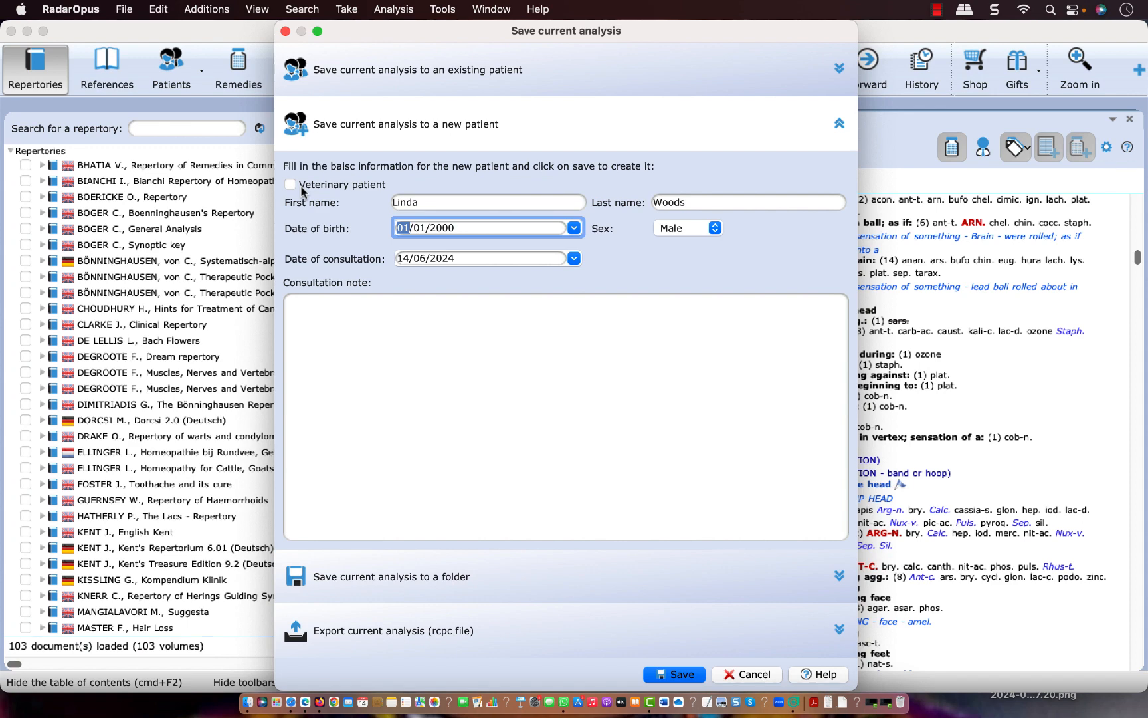
text(06/08/2005)
click(675, 675)
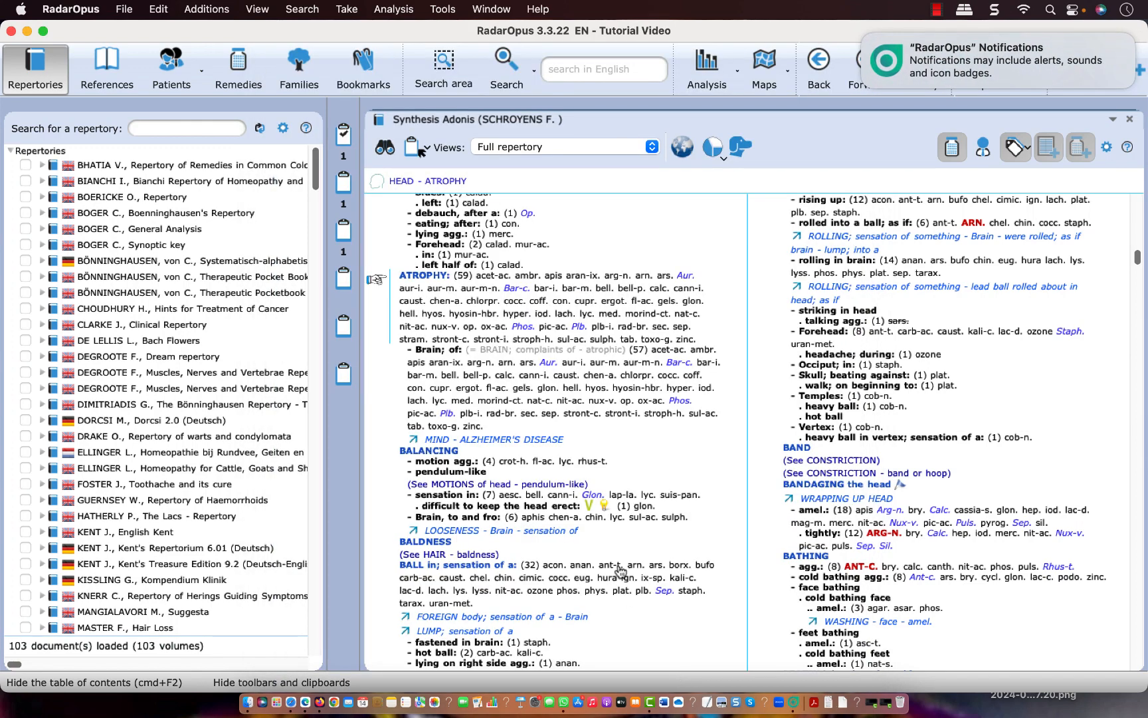
Check the patient list for the new patient, return to the repertories, and clear all clipboards
click(172, 72)
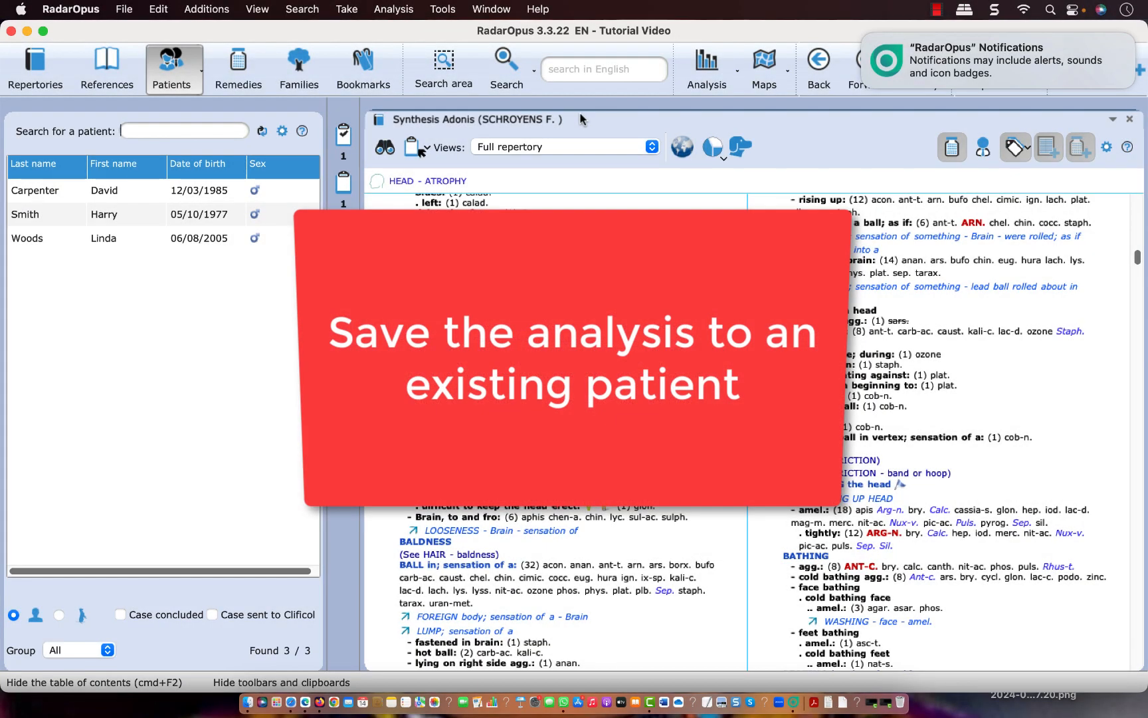
click(37, 70)
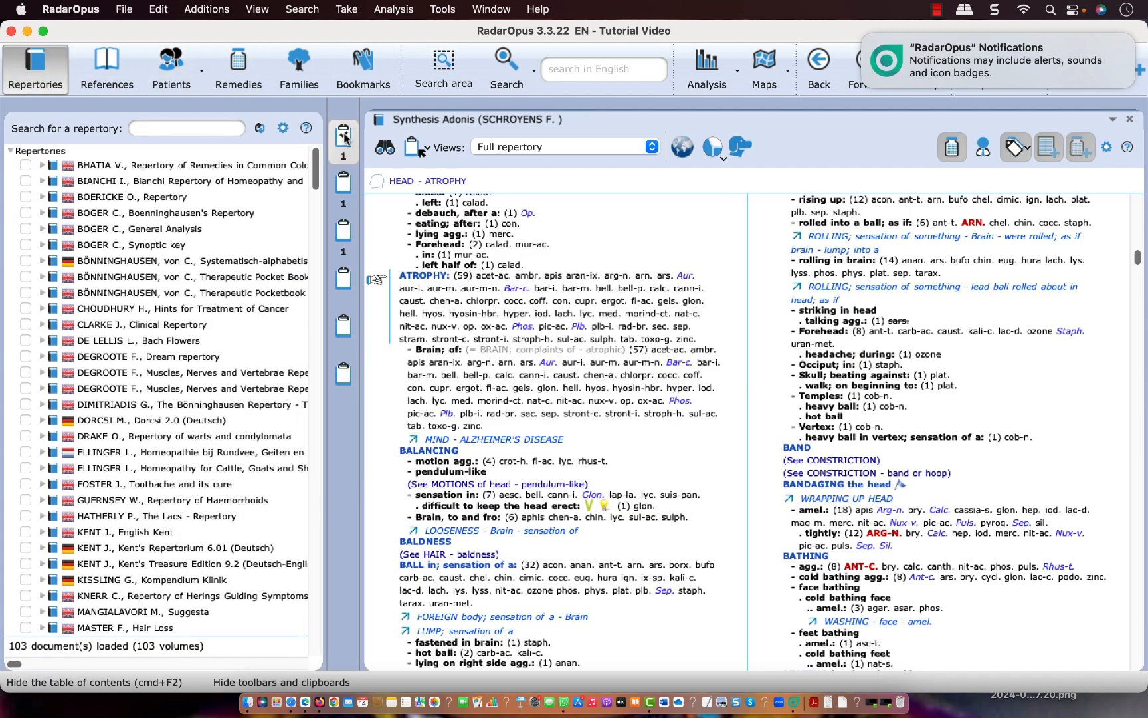
right_click(344, 136)
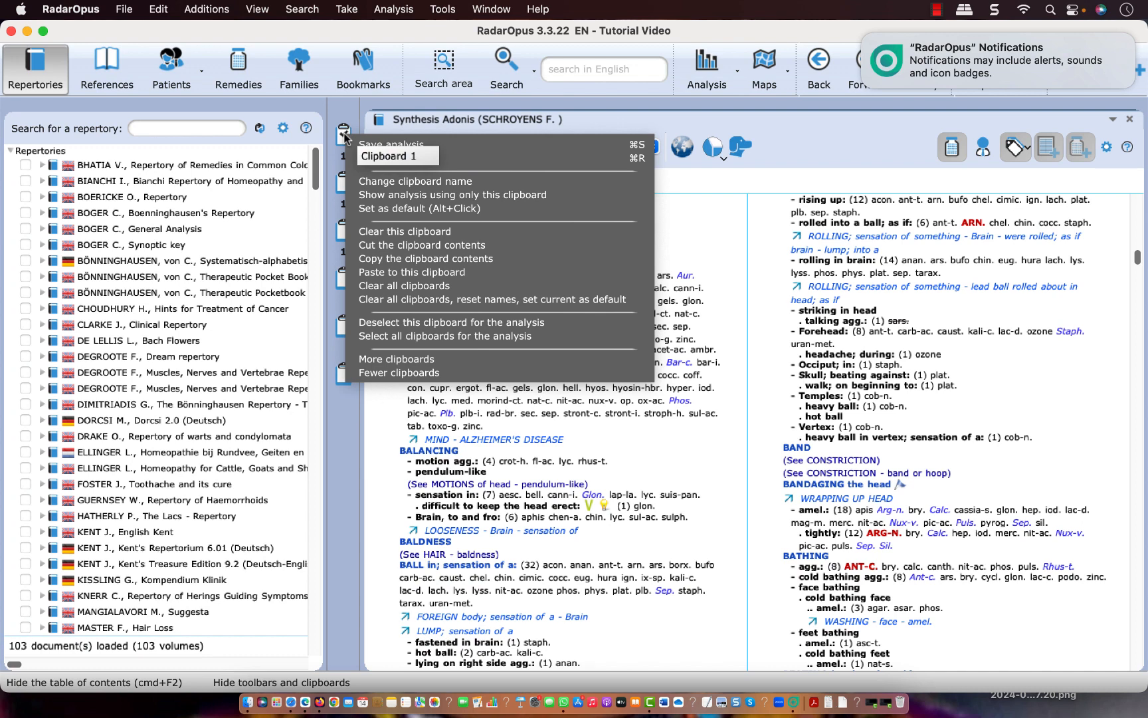
click(372, 285)
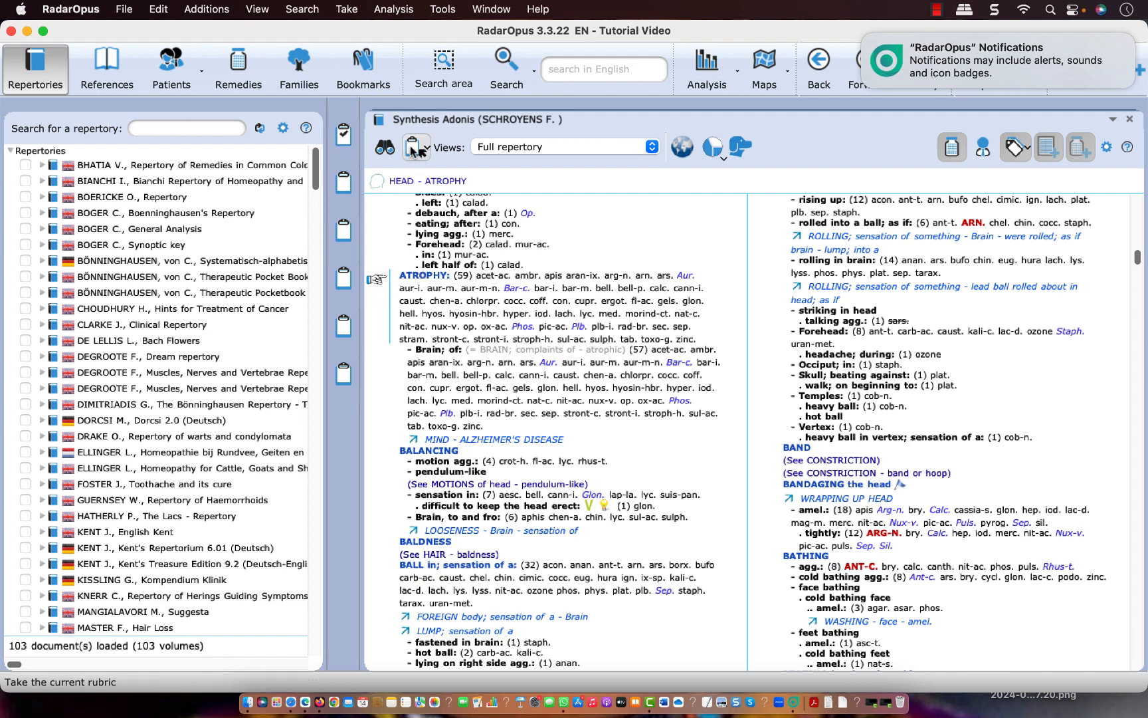
Take the rubrics HEAD - ATROPHY and HEAD - "BALL in; sensation of a" into the first clipboard
click(416, 150)
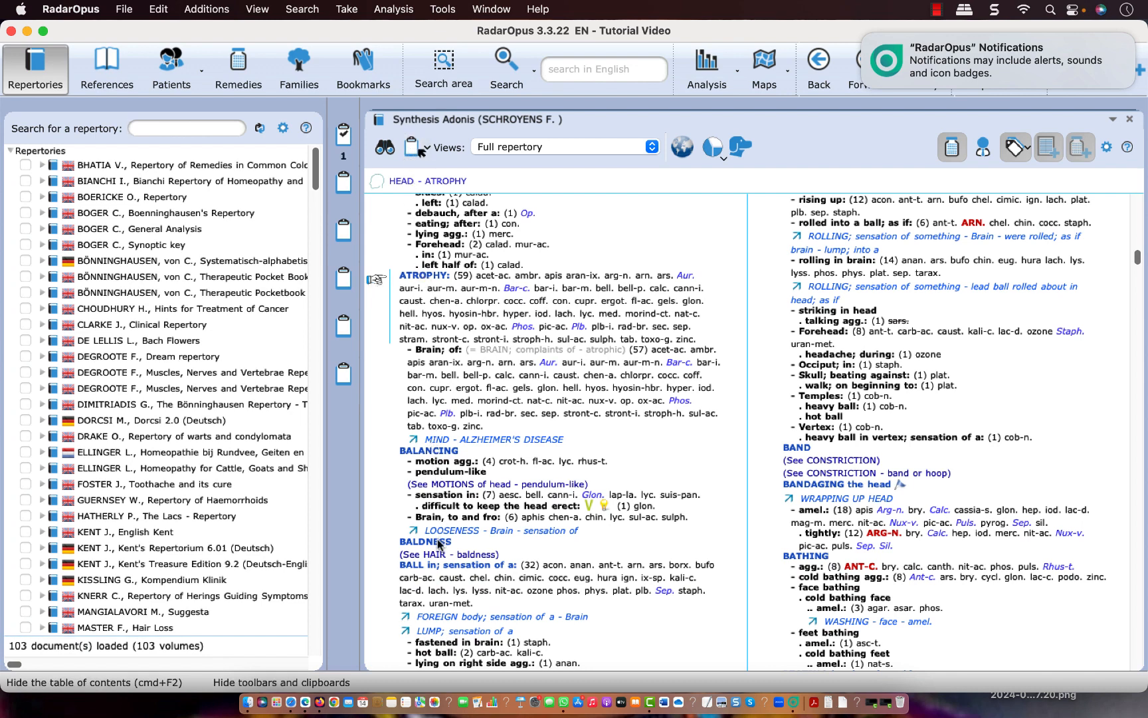
click(426, 564)
click(413, 150)
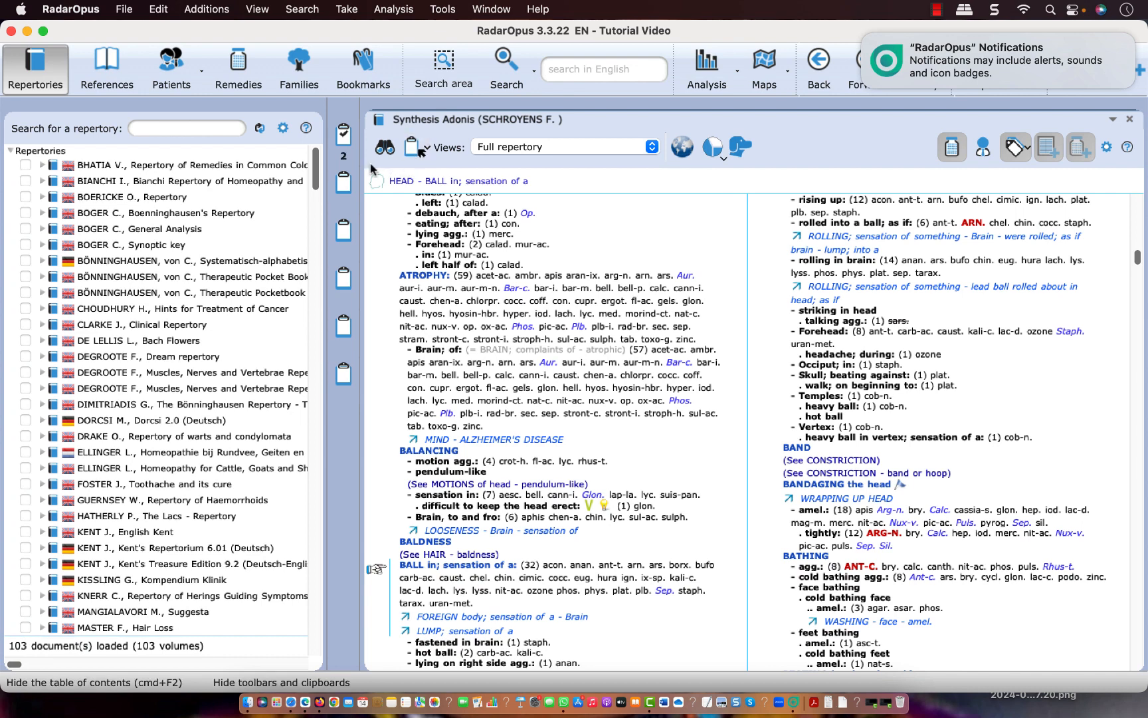
Save the current analysis to the recently added existing patient, automatically creating a new consultation for it
right_click(343, 148)
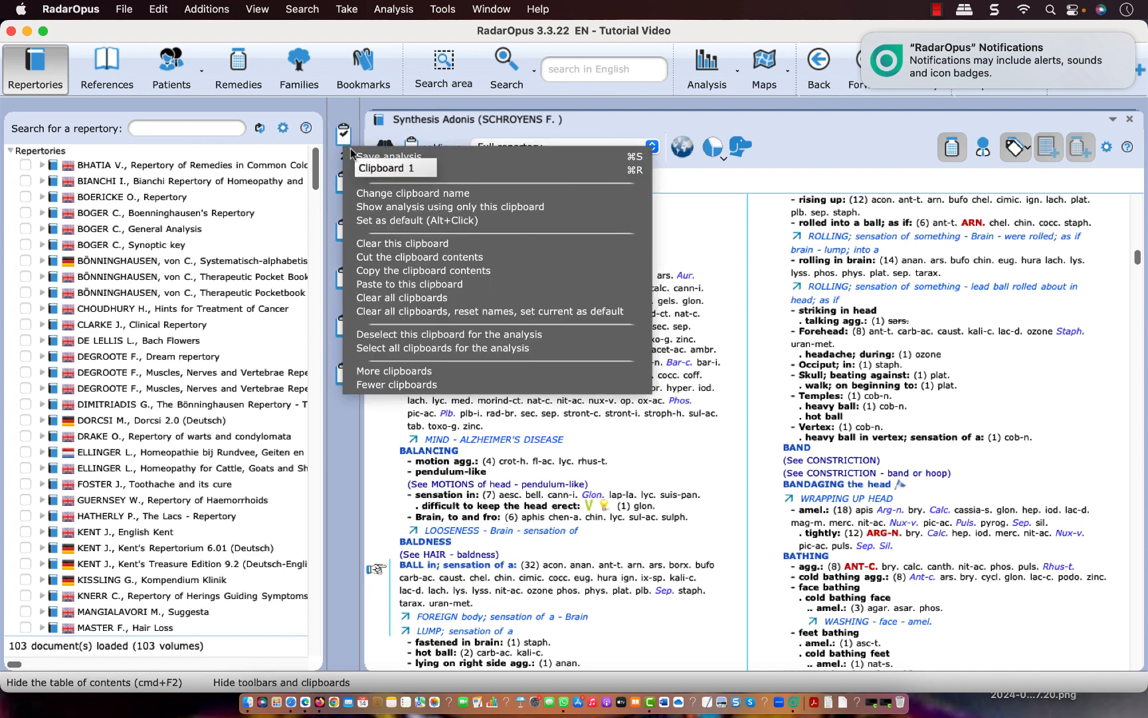
click(386, 158)
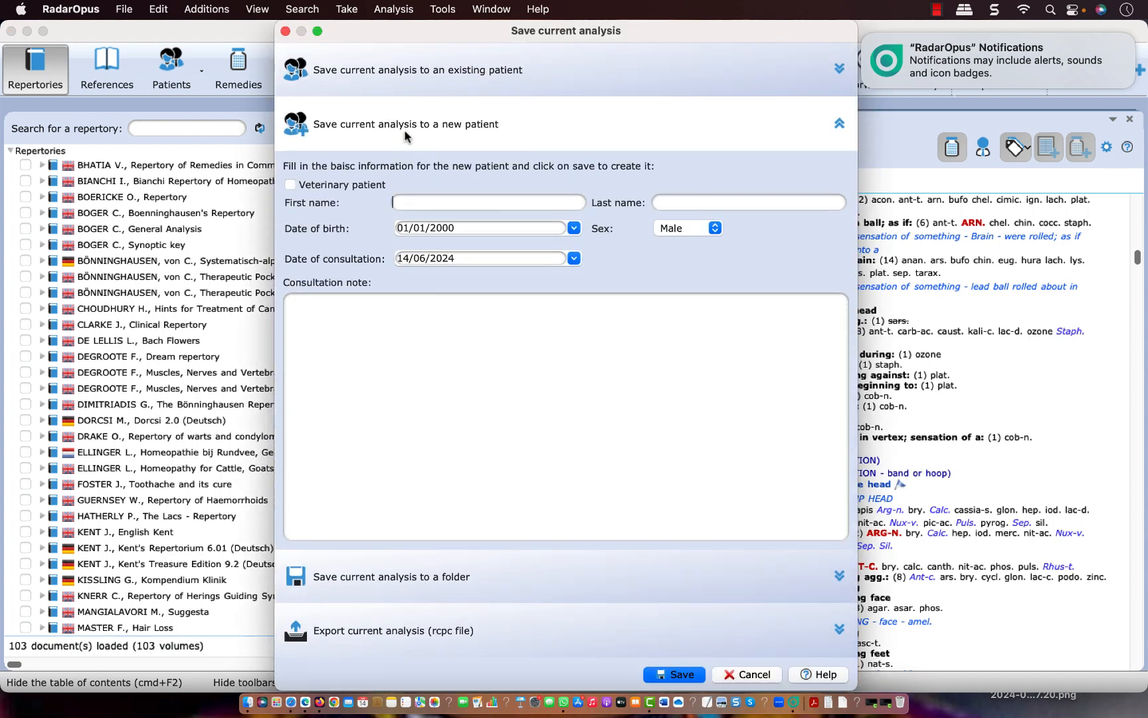
click(426, 63)
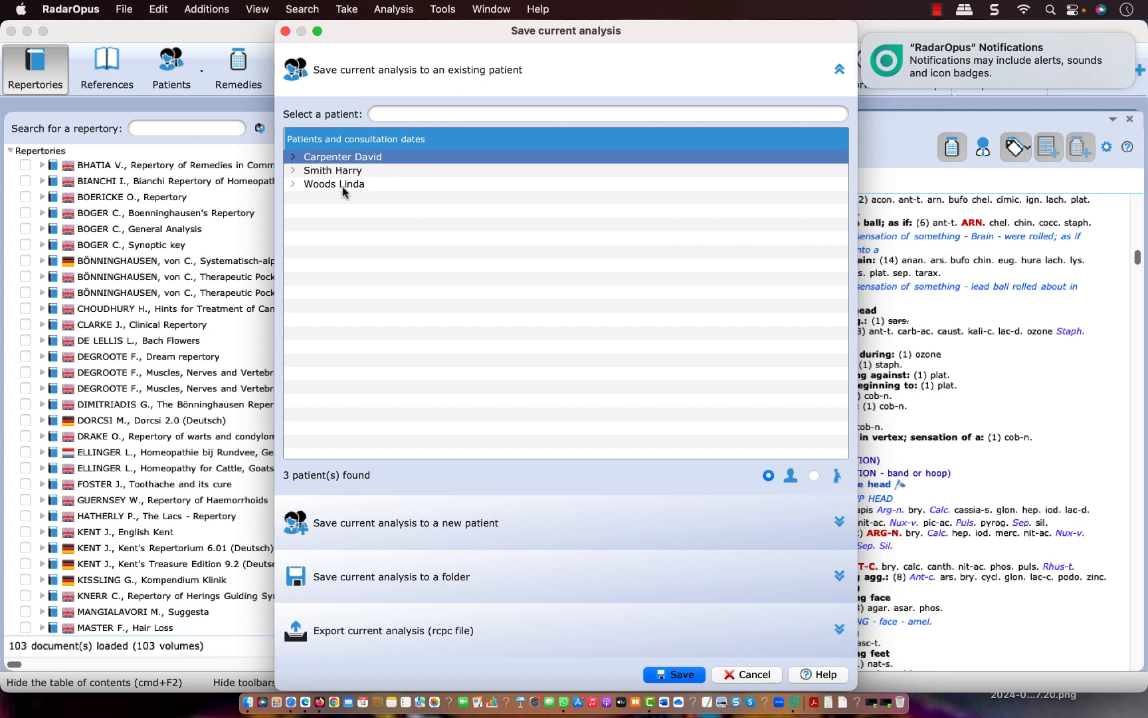
click(319, 186)
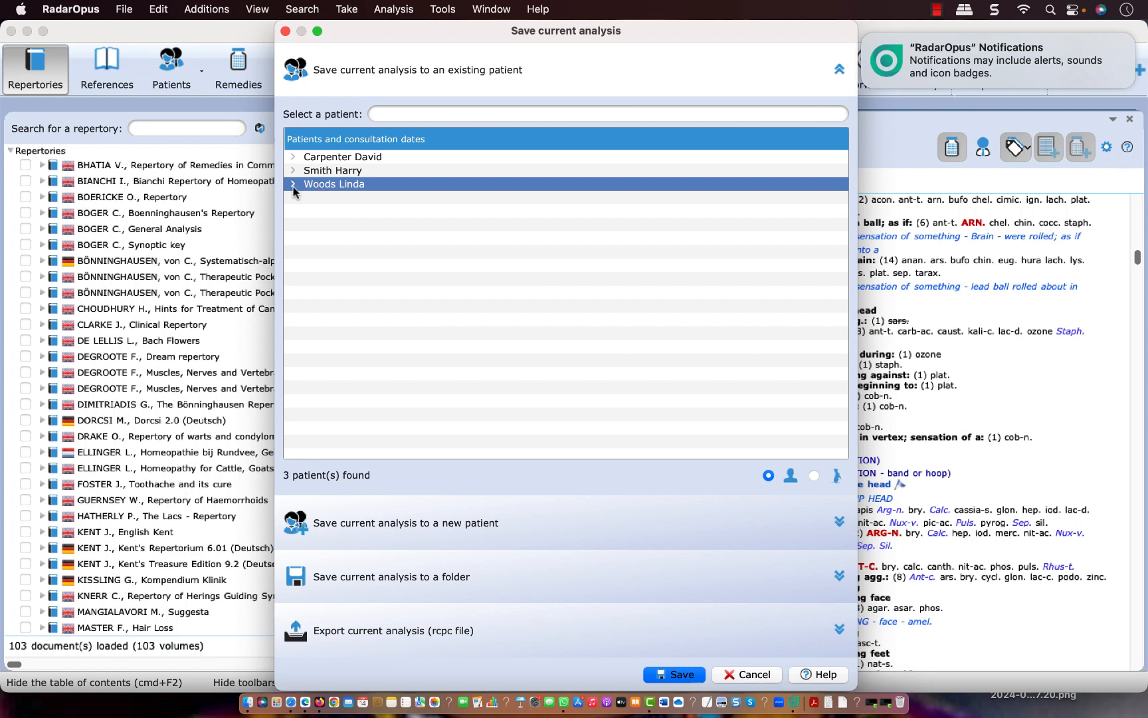
click(293, 185)
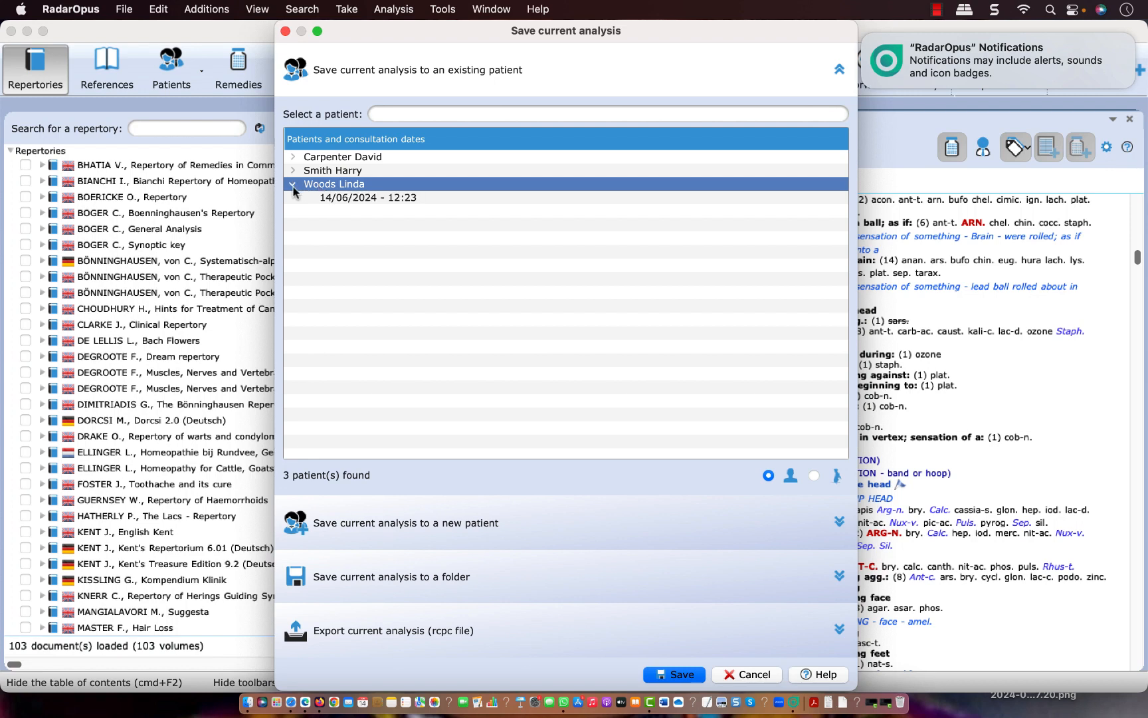
click(337, 198)
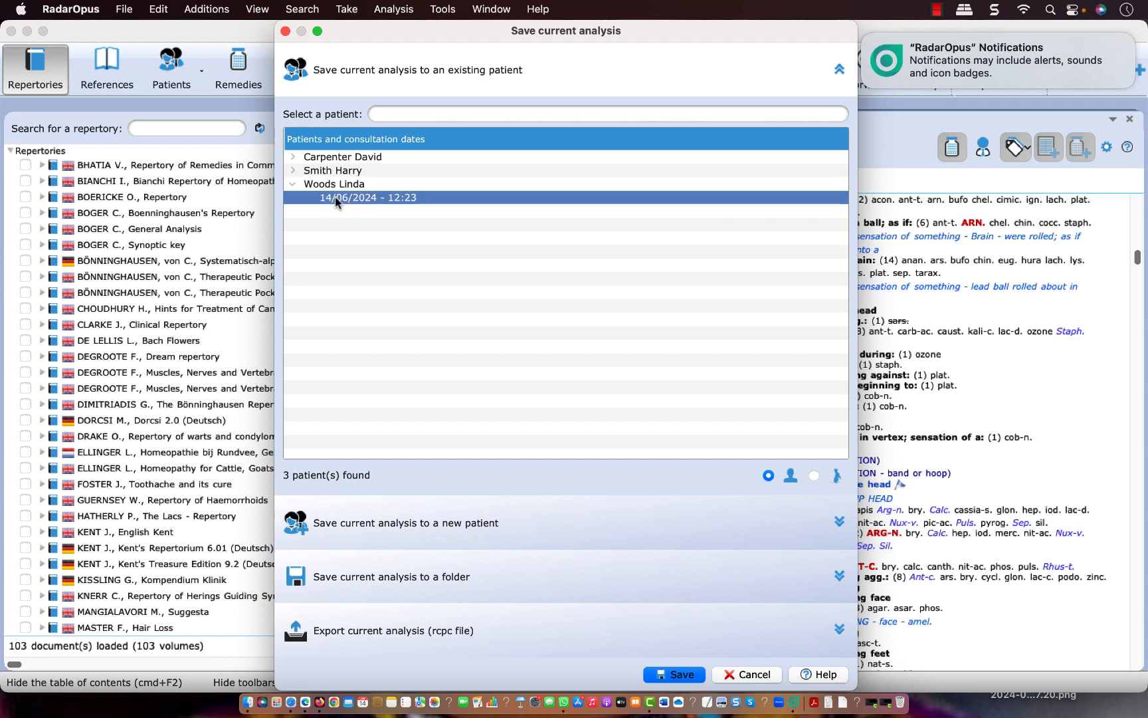
click(332, 185)
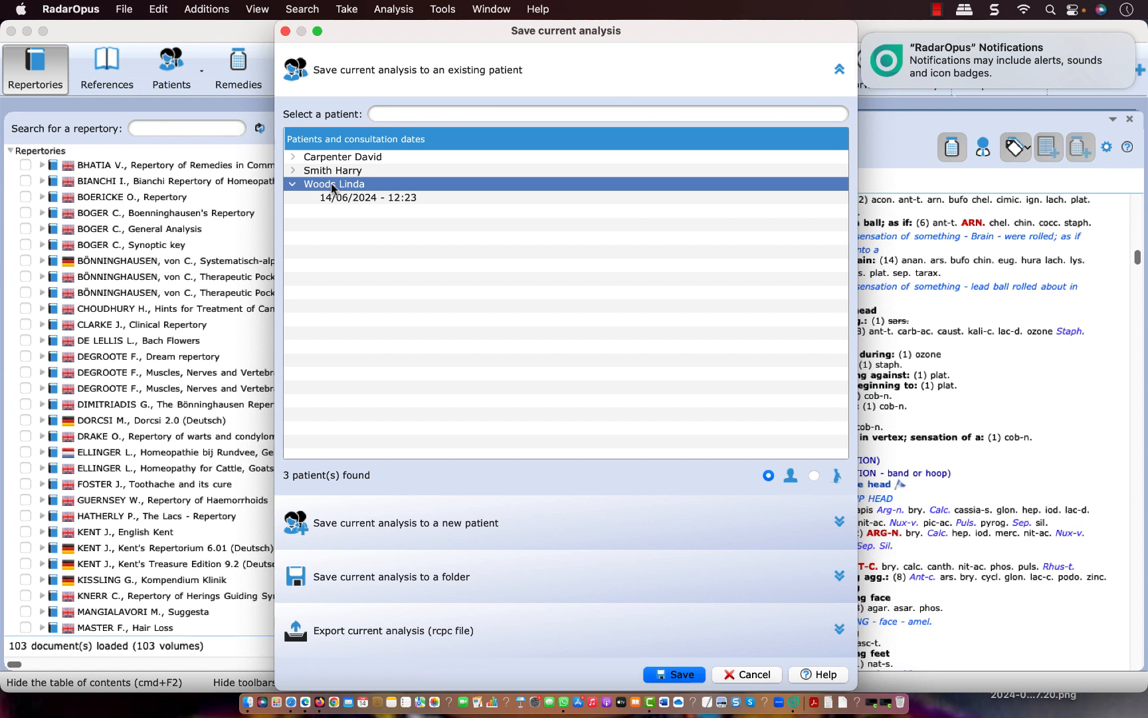
click(667, 677)
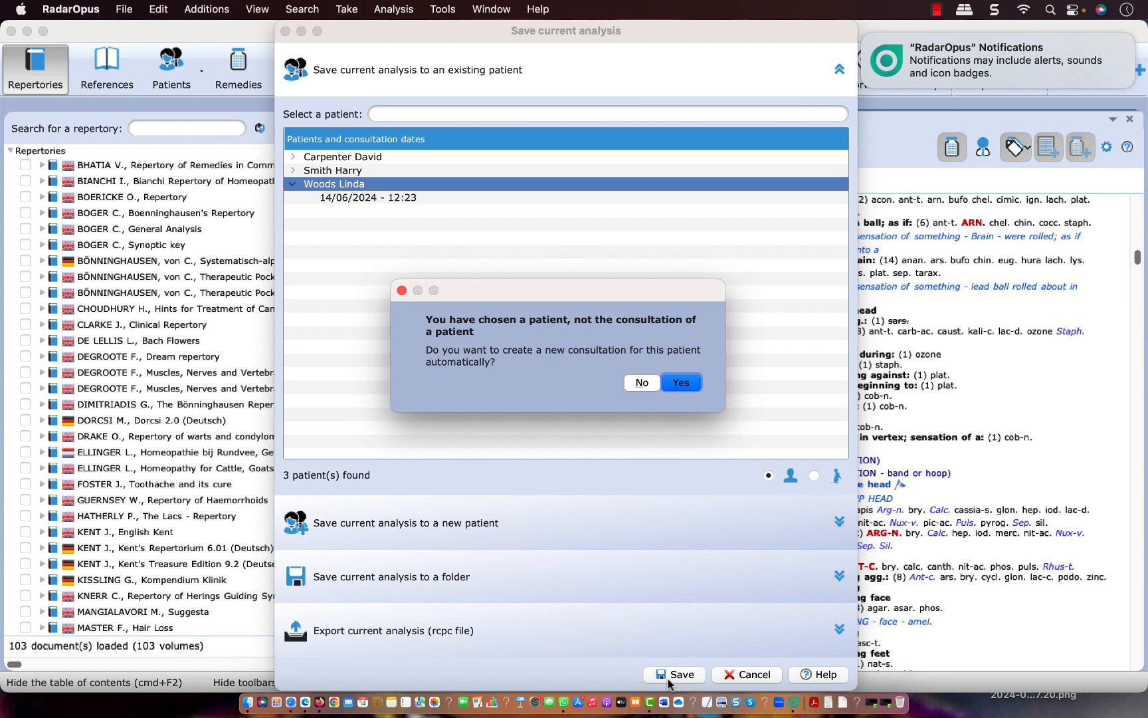
click(680, 384)
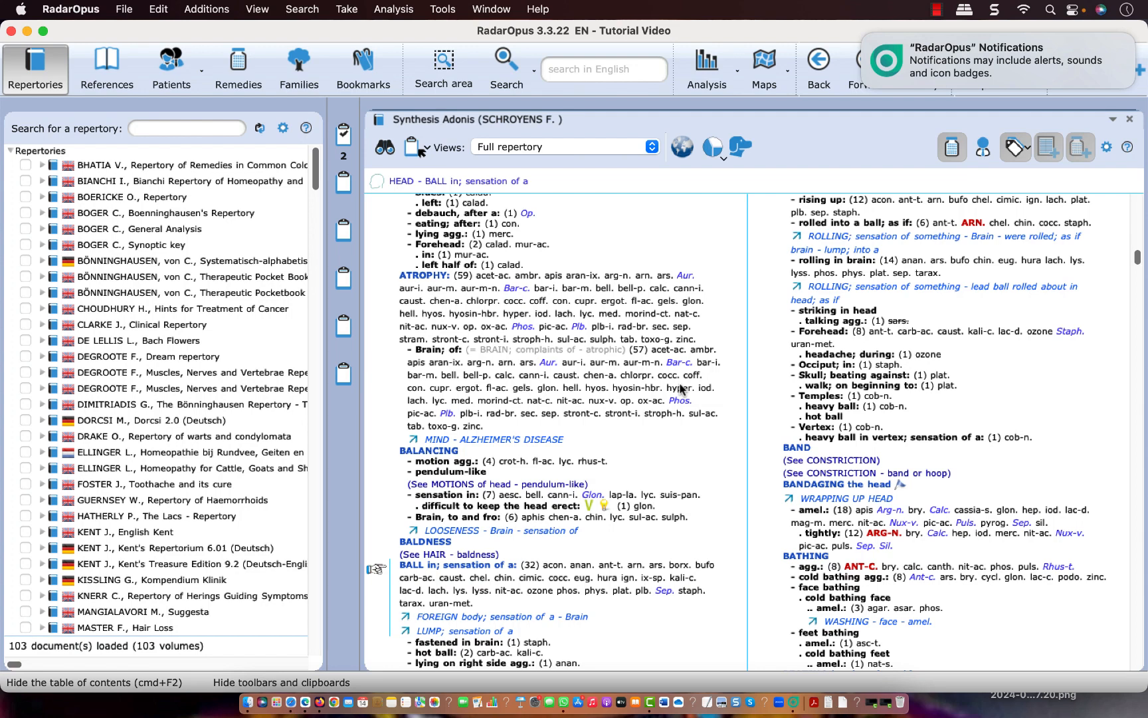
Open the recently added patient's file from the patient list and recall the patient's last analysis
click(170, 80)
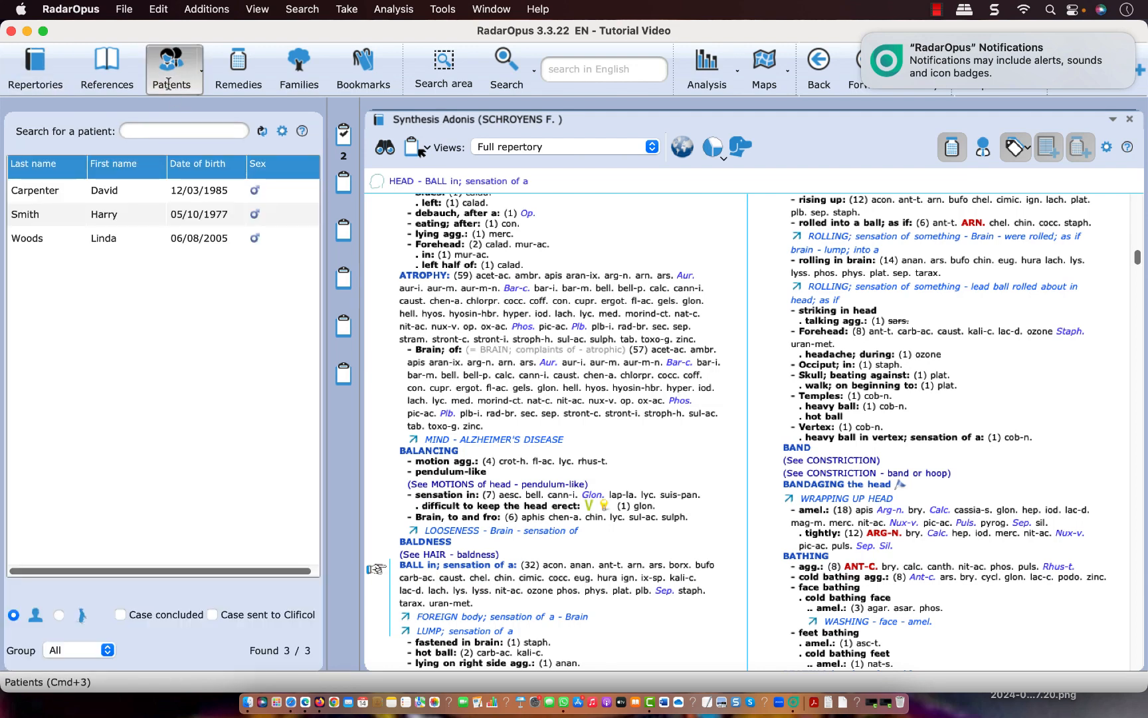
double_click(117, 245)
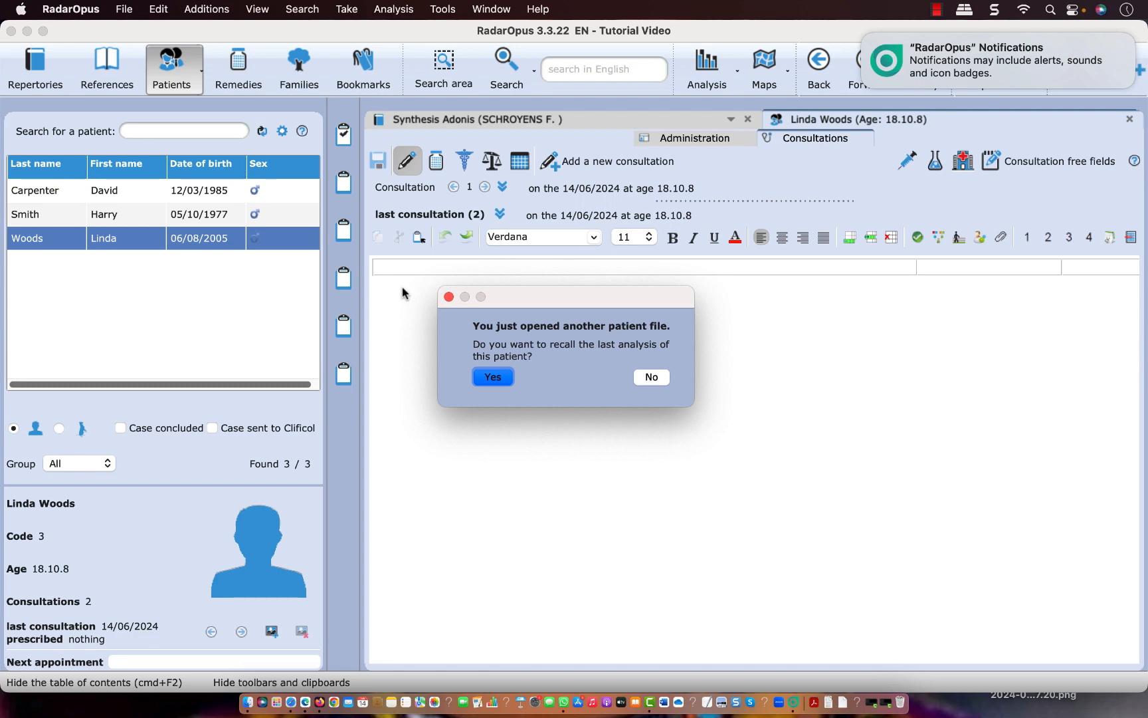
click(488, 379)
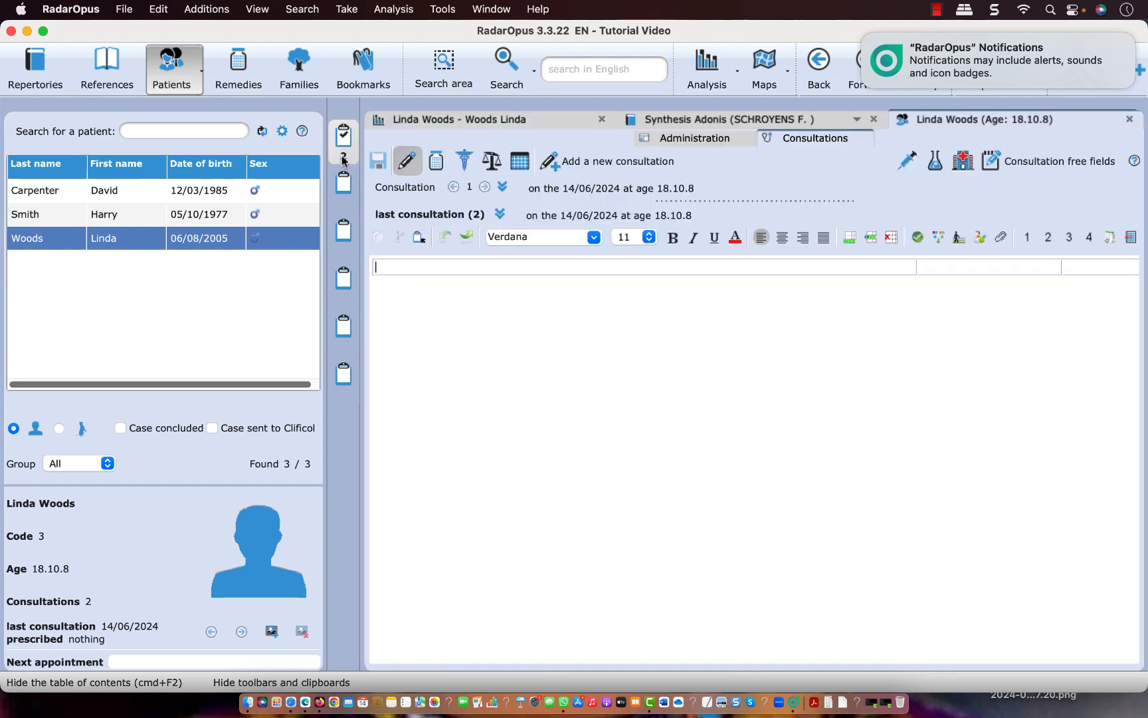
Review the recalled analysis and the first consultation, then show the consultations overview table with the Analyses column fitted to its content
click(412, 119)
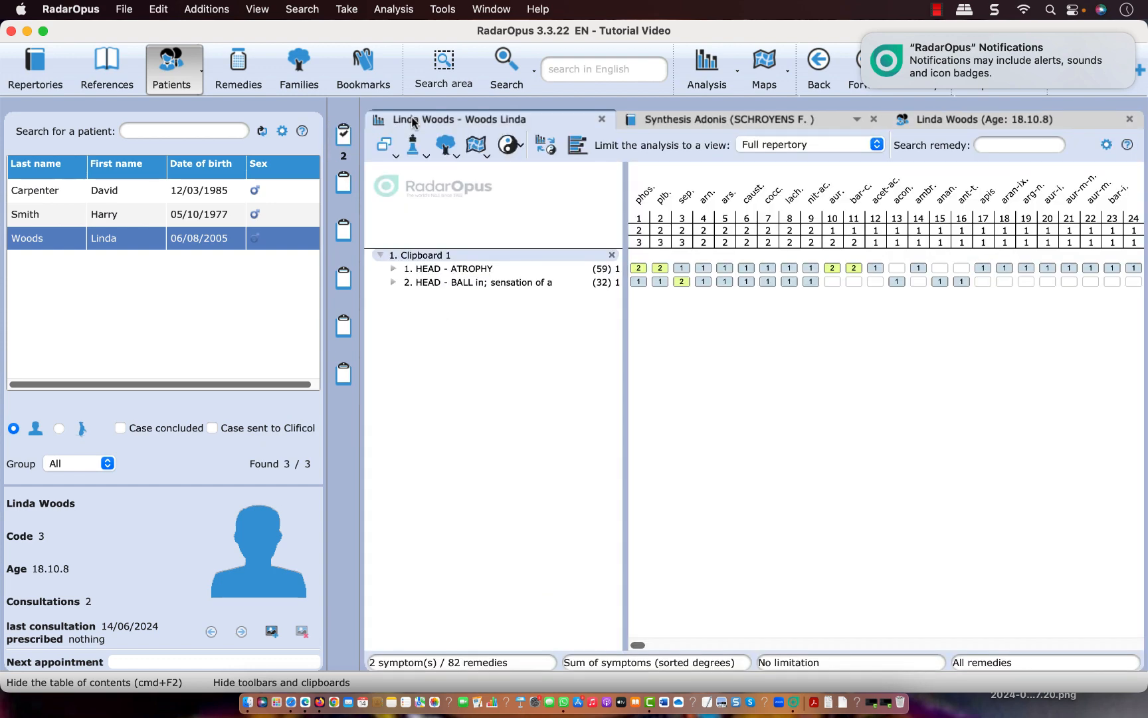
click(948, 120)
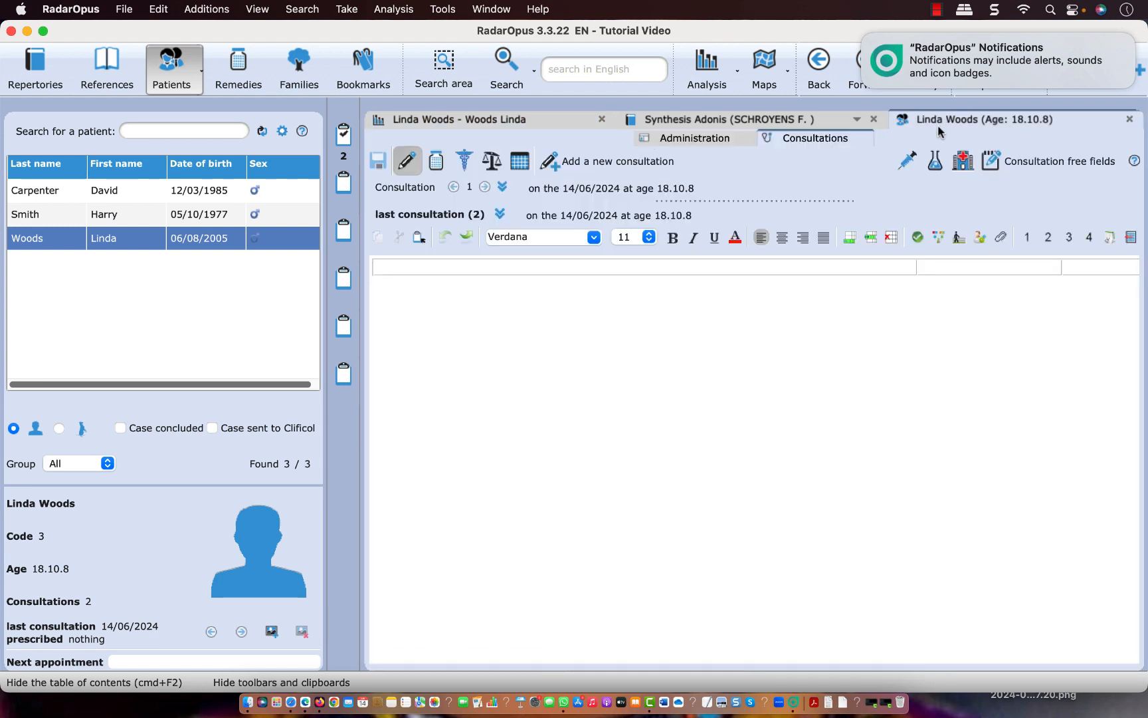
click(415, 189)
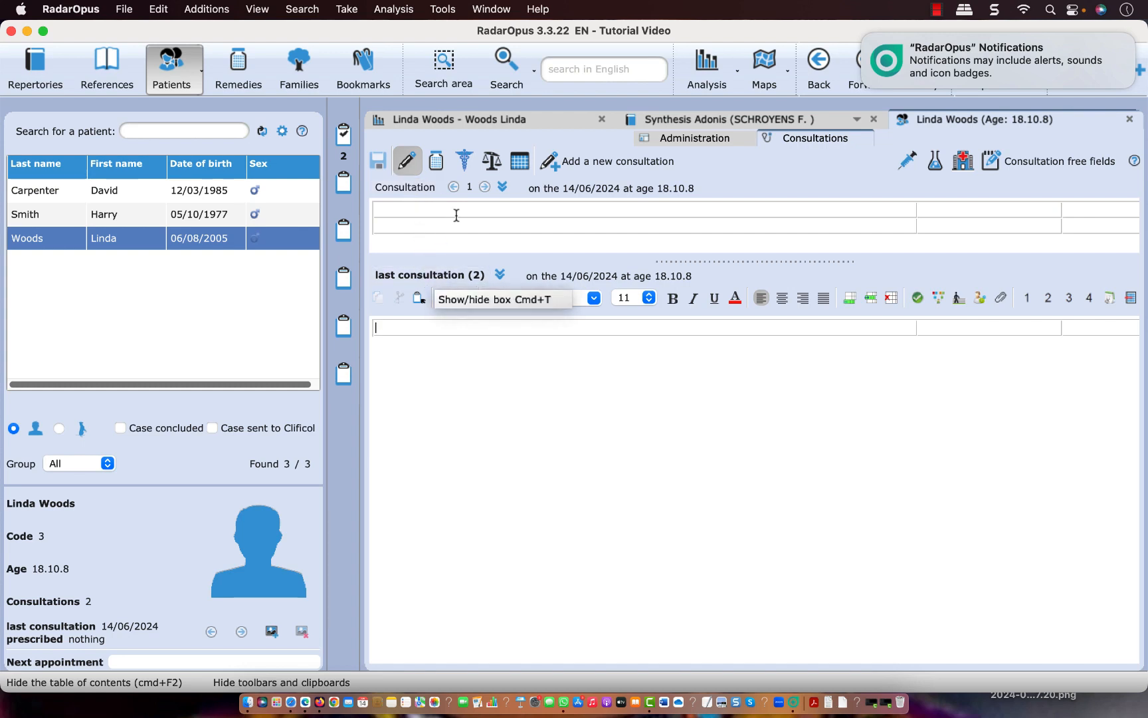
click(519, 162)
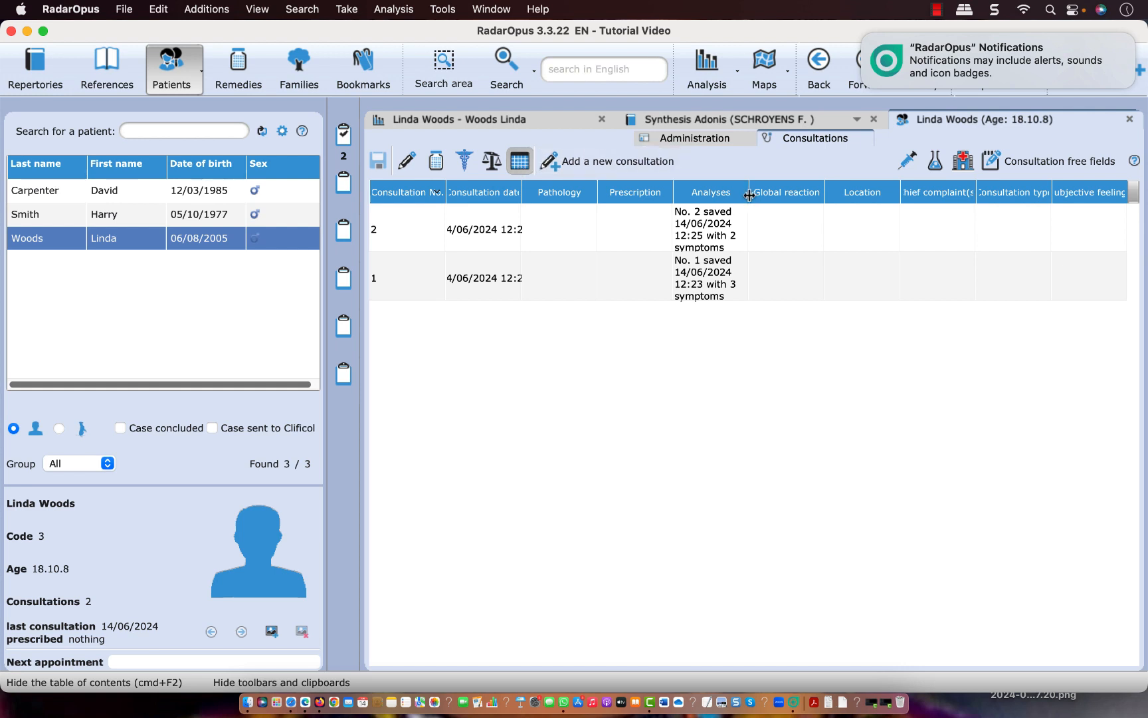
double_click(748, 195)
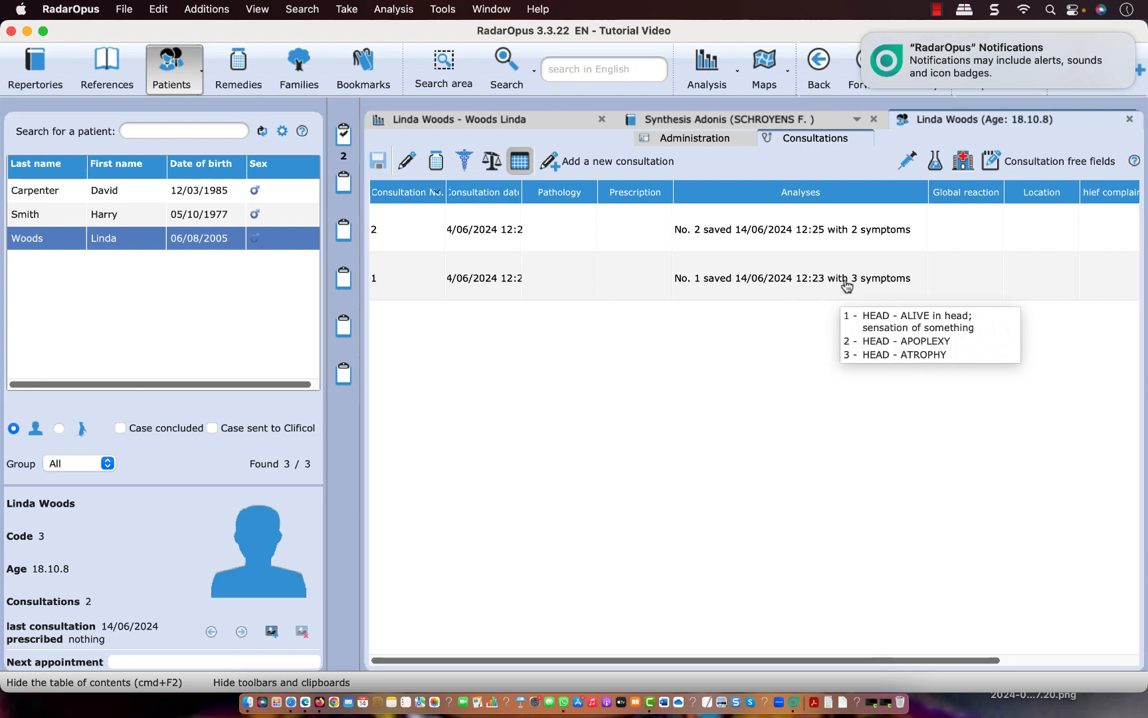
Recall analysis No. 1 from the consultations overview table, return to the patient's file, and recall analysis No. 2 from the same table
double_click(818, 283)
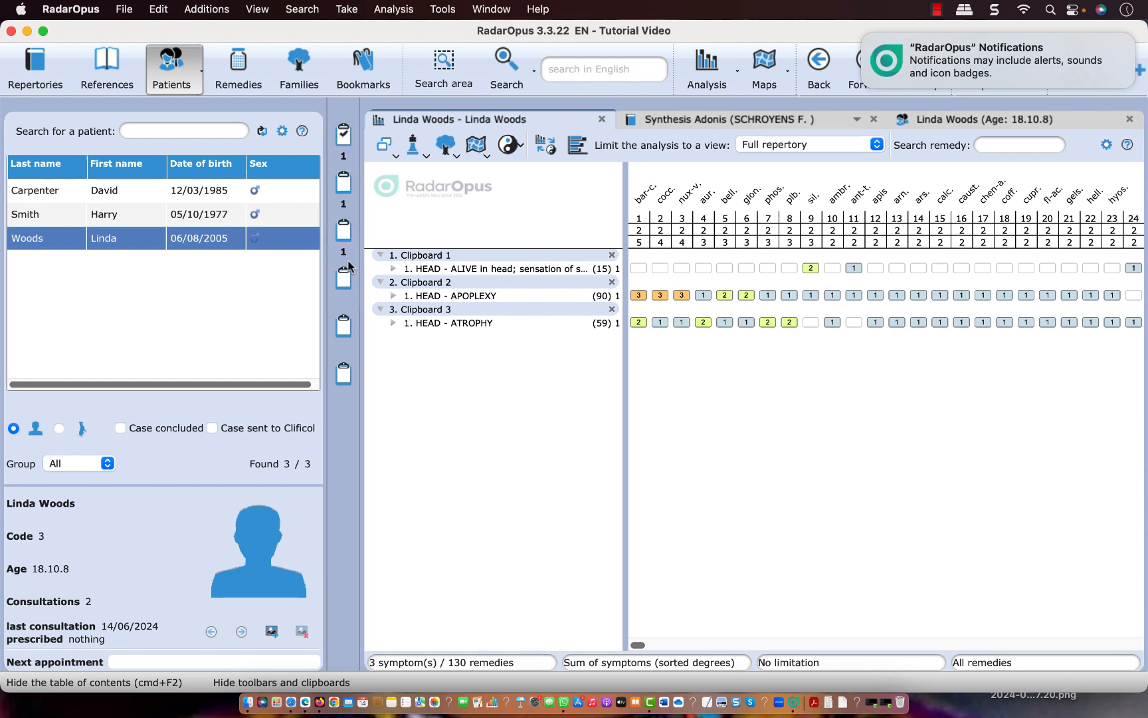
click(935, 122)
mouse_move(836, 214)
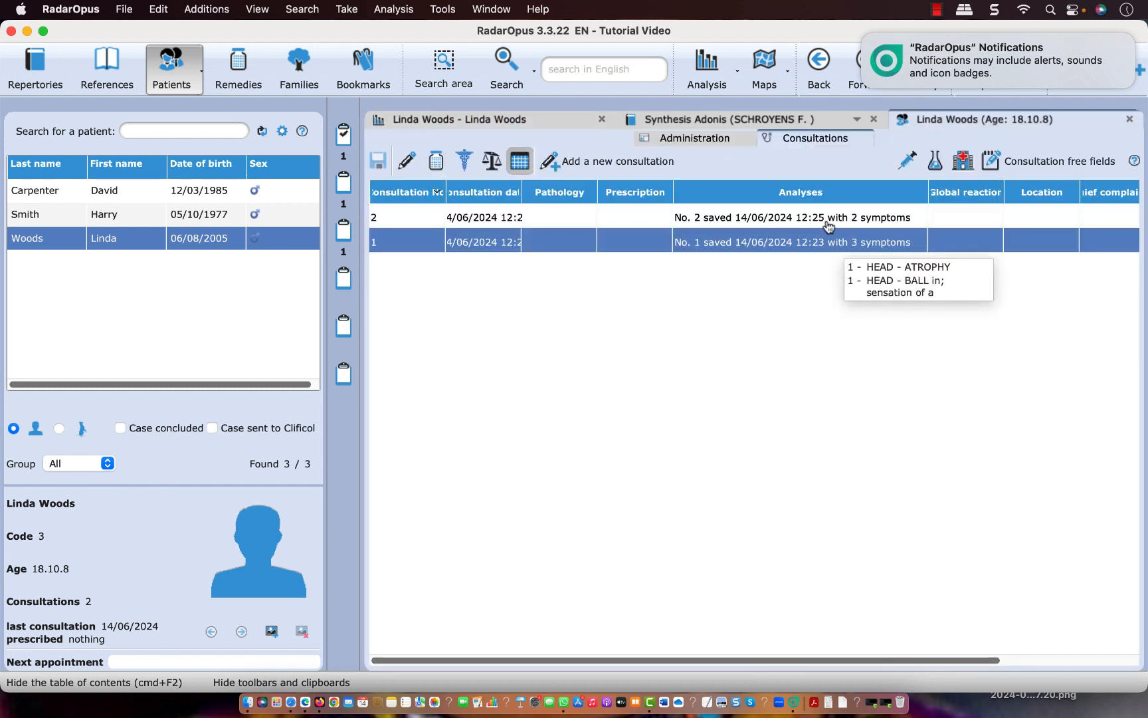
double_click(828, 223)
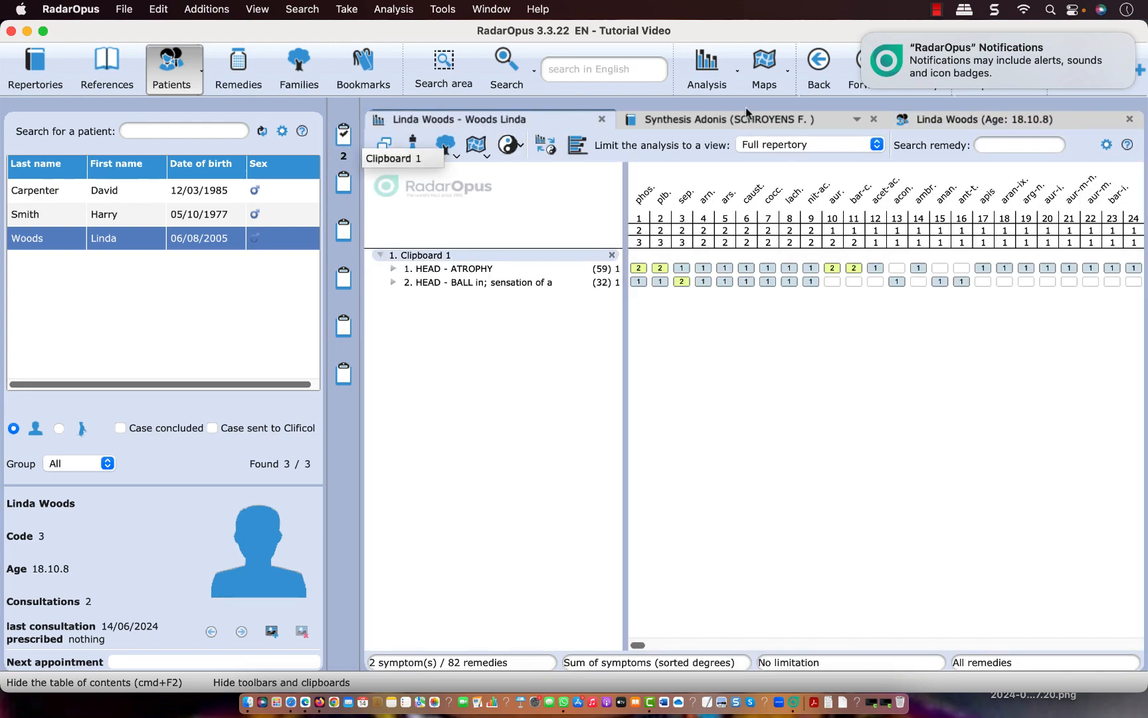
Close the patient's file and return to the list of repertories
click(925, 126)
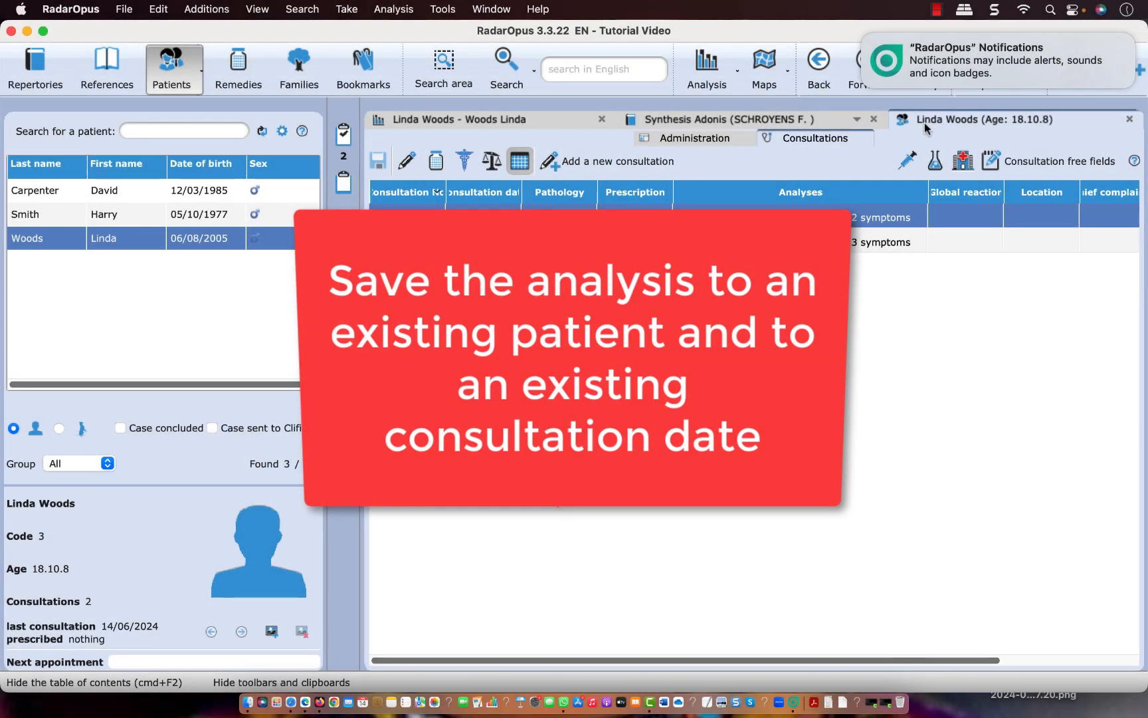
click(1129, 123)
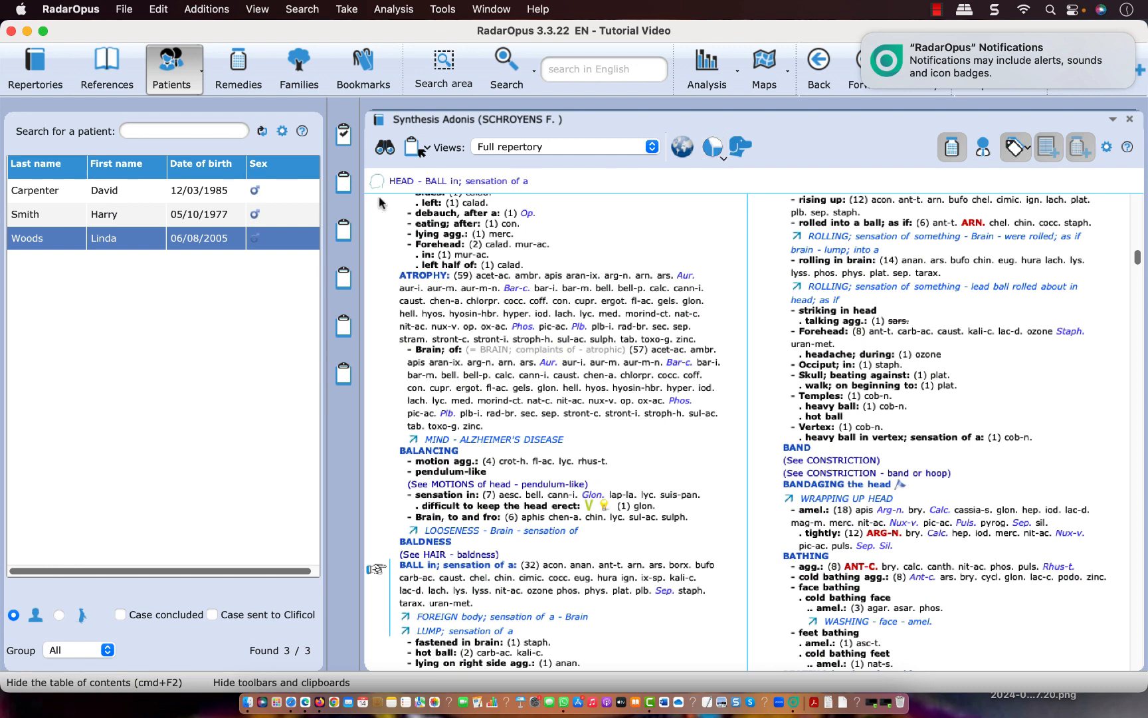
click(339, 182)
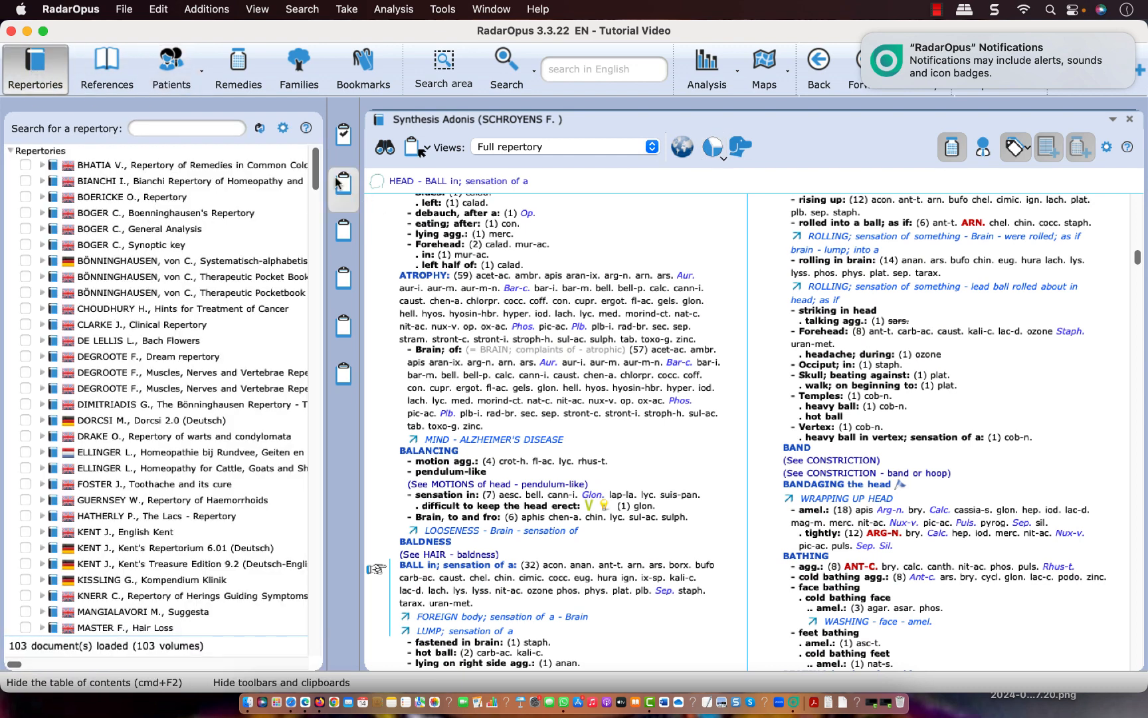
Take the HEAD rubrics "ATROPHY", "ATROPHY - Brain; of", "BALL in; sensation of a - rising up" and "BANDAGING the head - amel." into the first clipboard
click(424, 277)
click(410, 151)
click(444, 388)
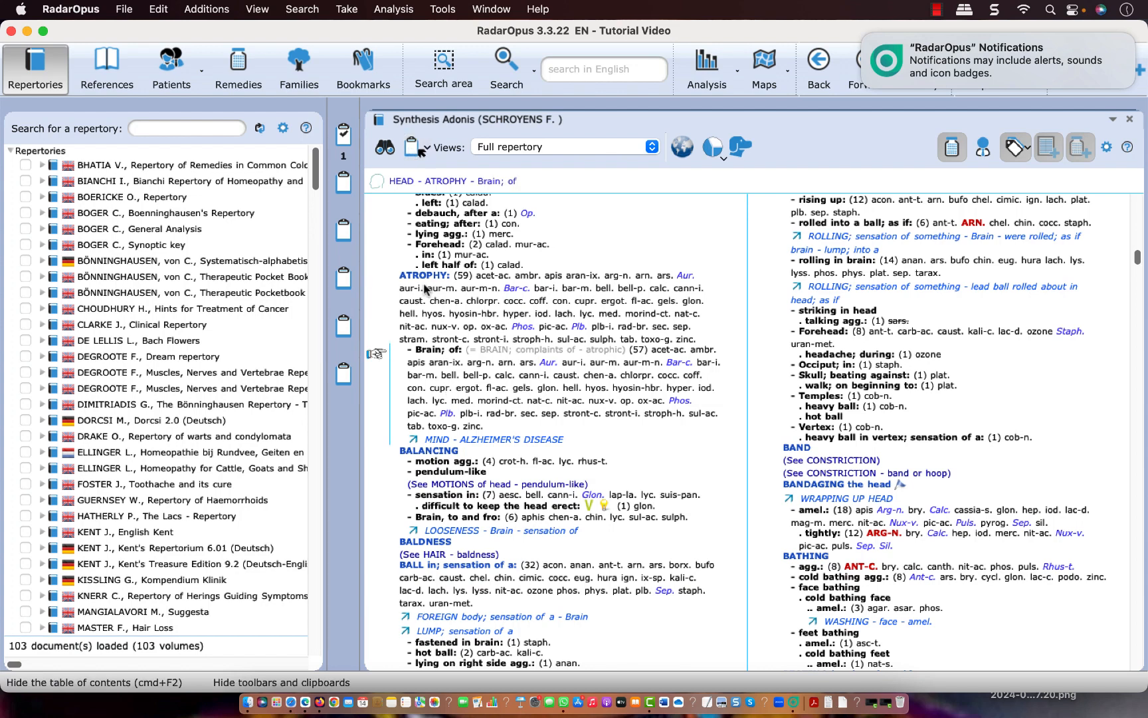
click(415, 147)
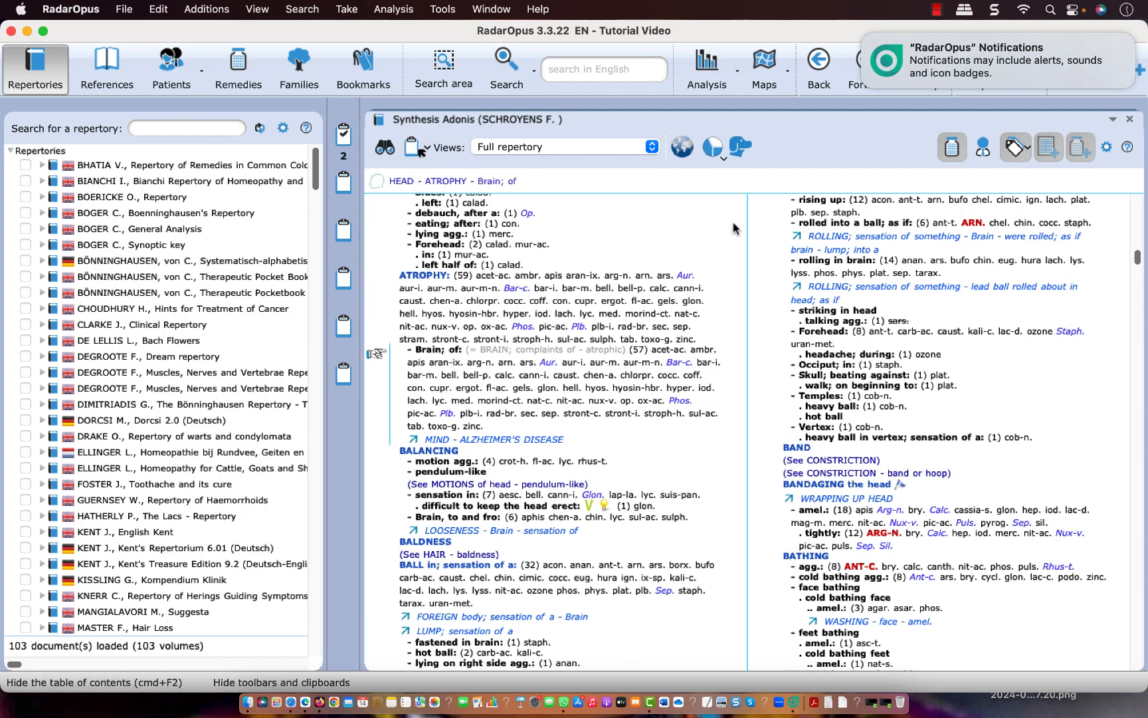
click(822, 206)
click(414, 148)
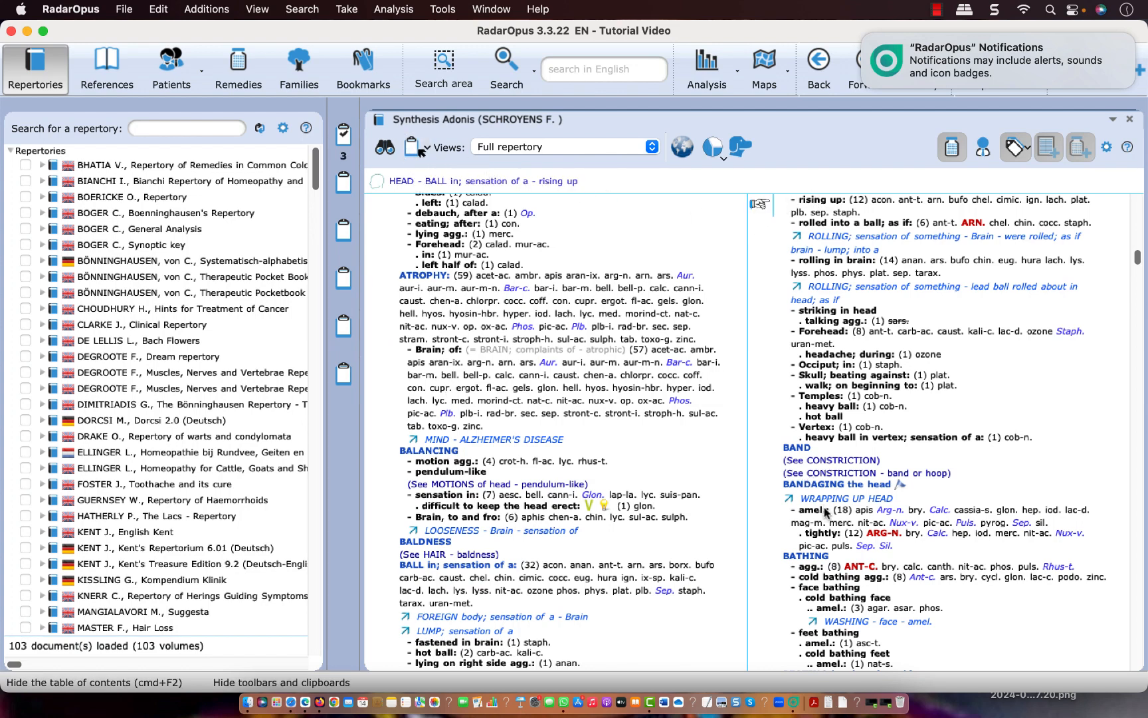
click(826, 512)
click(416, 148)
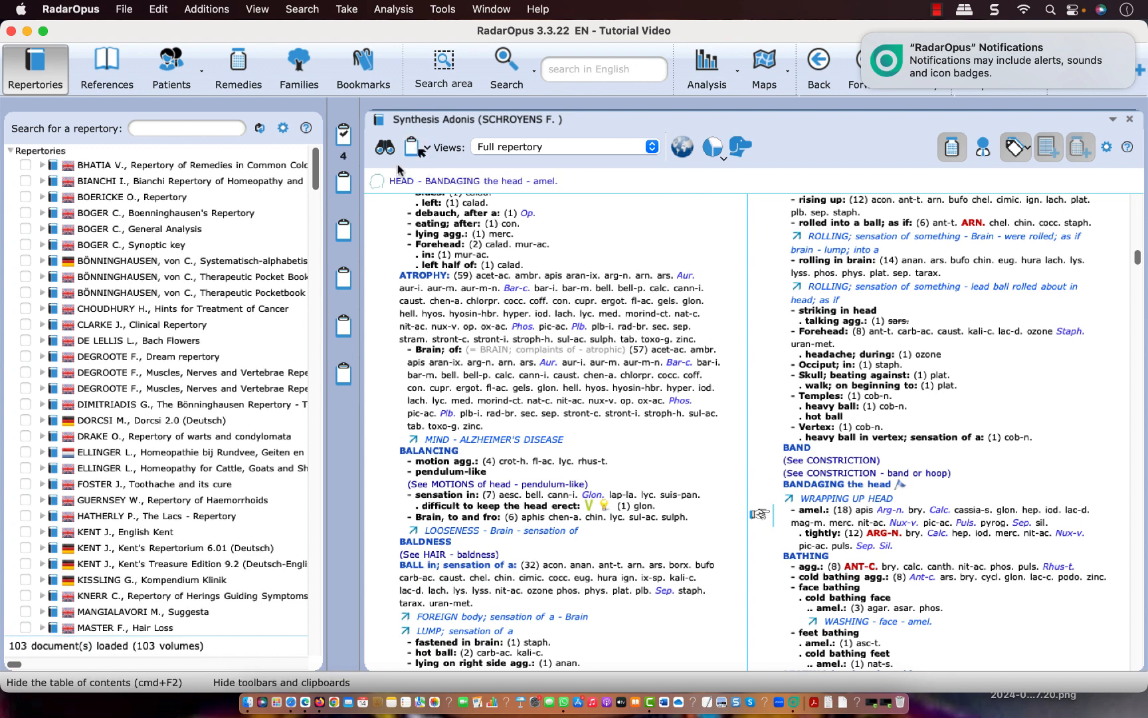
Save the current analysis to the patient's existing 14/06/2024 - 12:25 consultation, creating a new analysis instead of overwriting the previous one
right_click(351, 141)
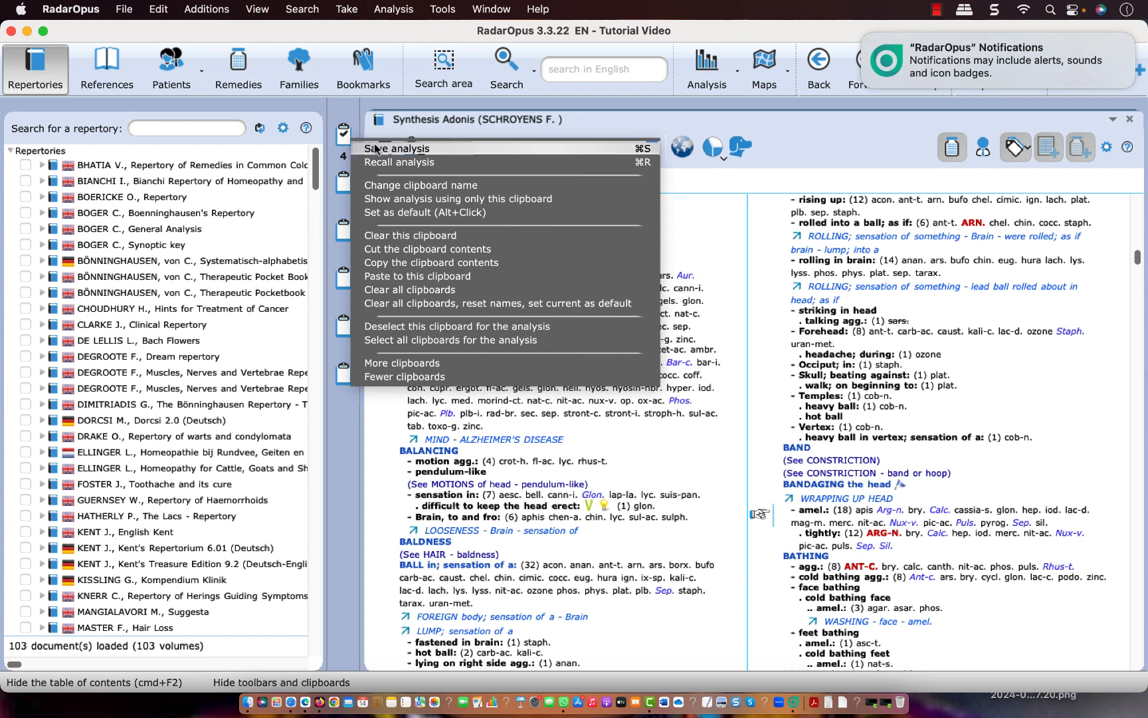
click(376, 149)
click(296, 184)
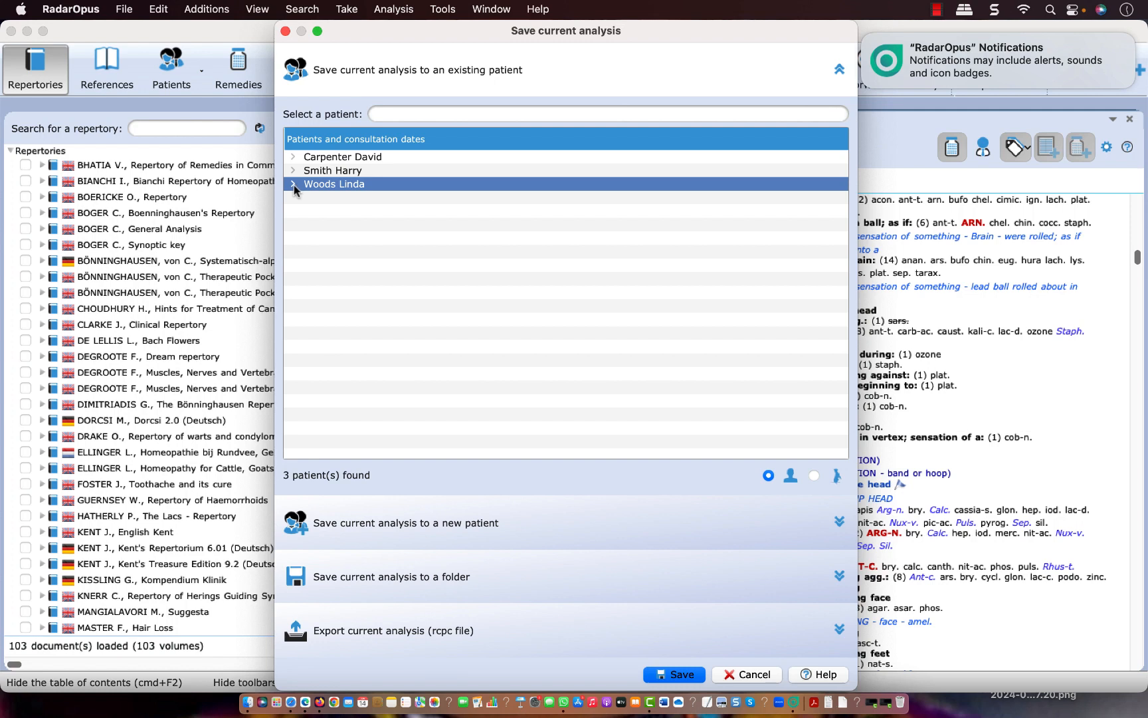
click(293, 185)
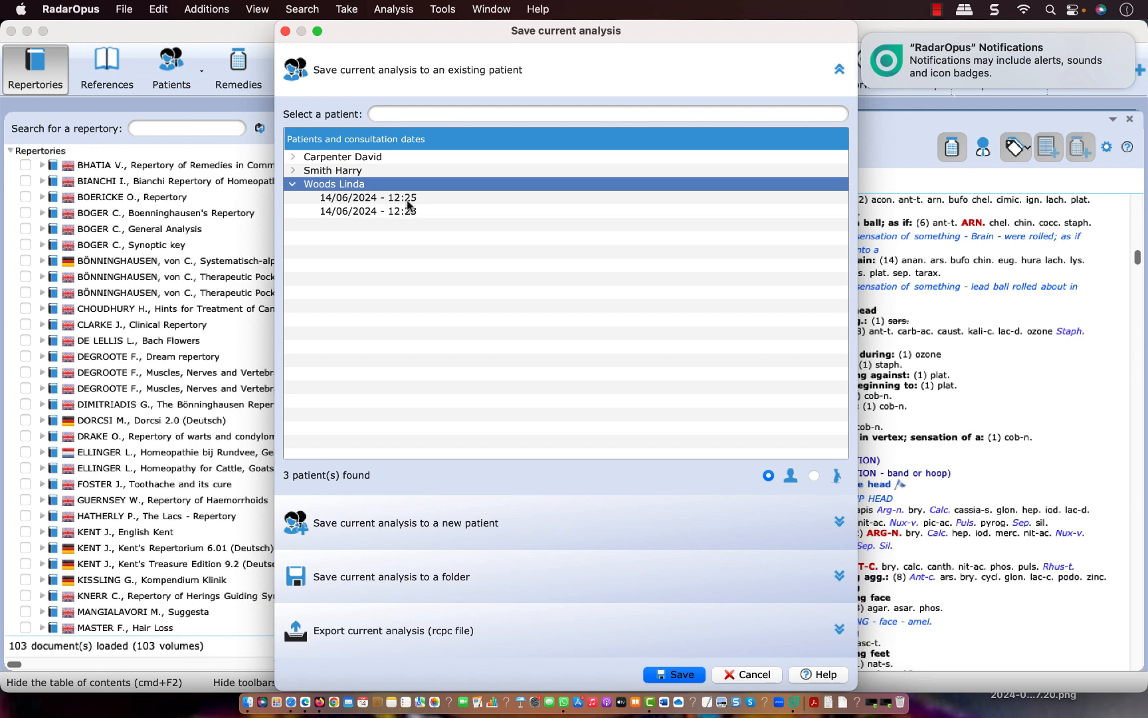
click(372, 198)
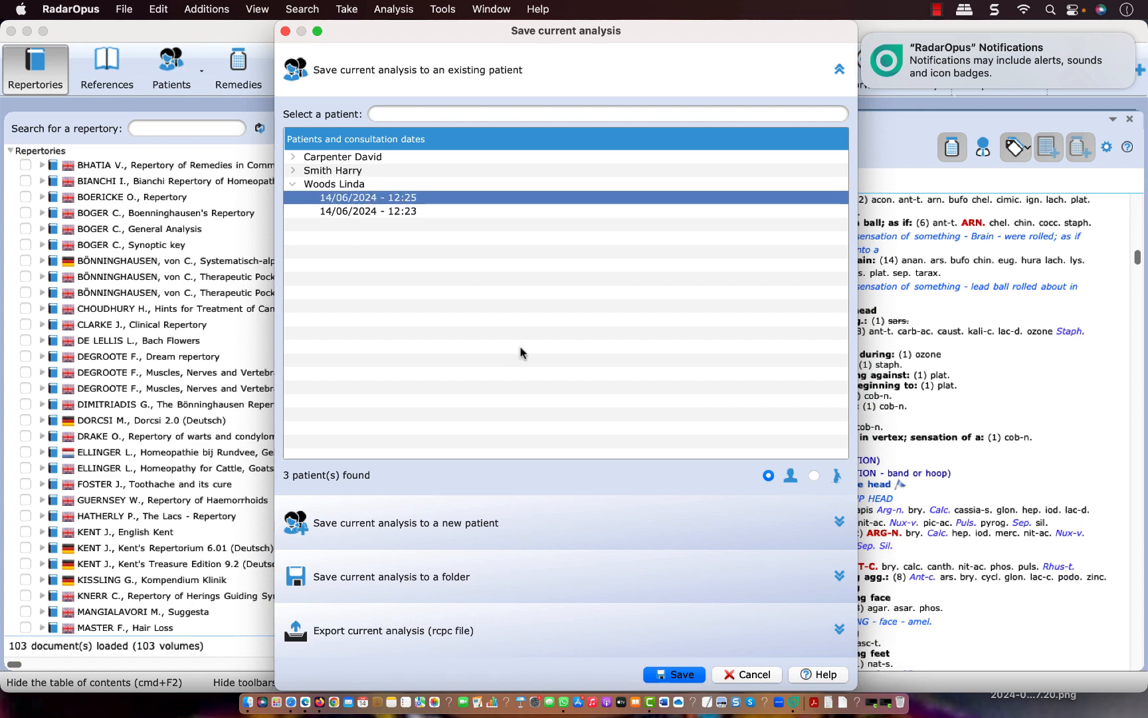
click(676, 676)
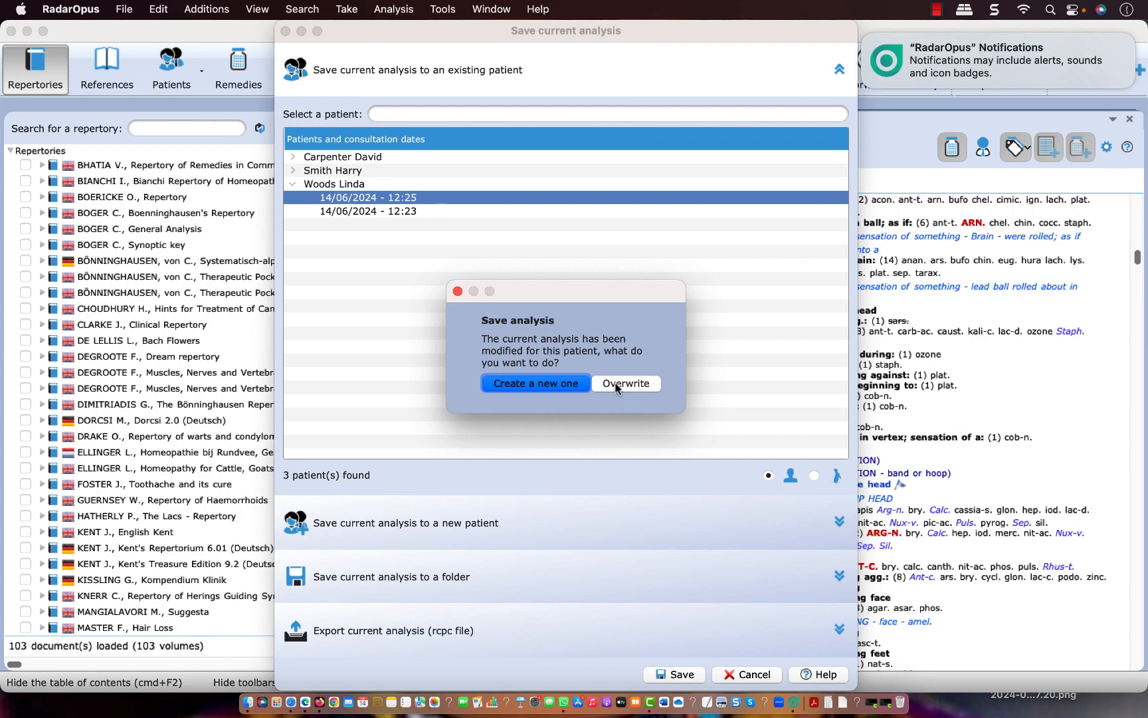
click(558, 384)
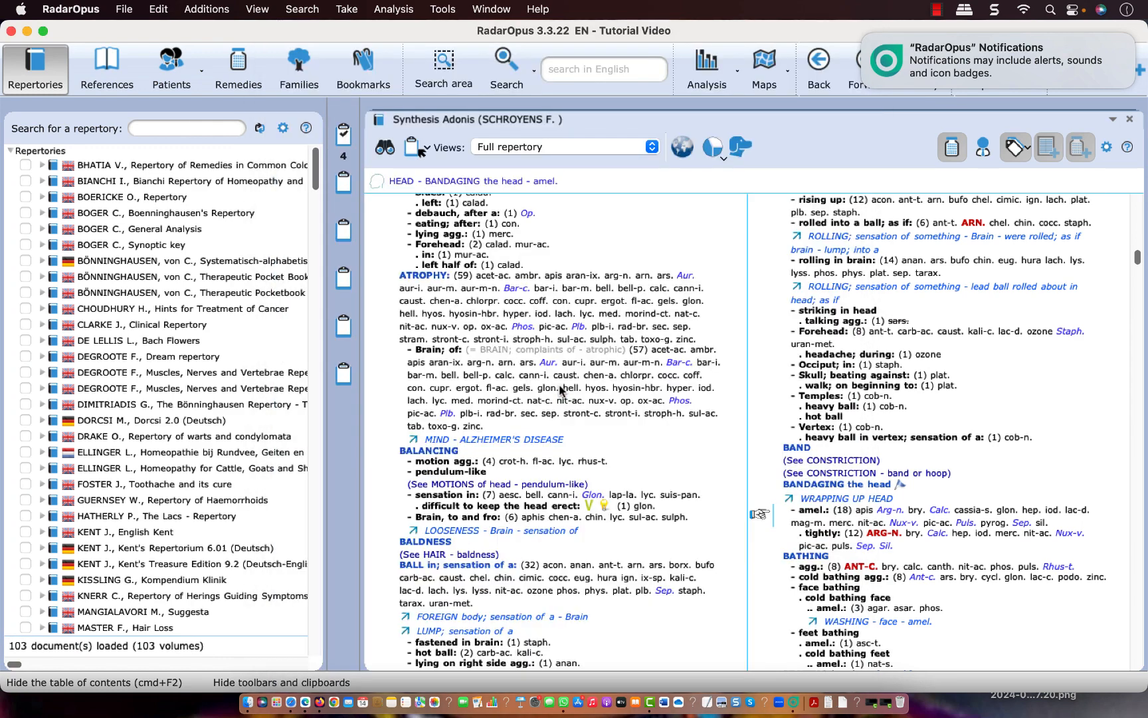
Reopen the recently added patient's file from the patient list, declining to recall the last analysis
click(167, 78)
double_click(103, 241)
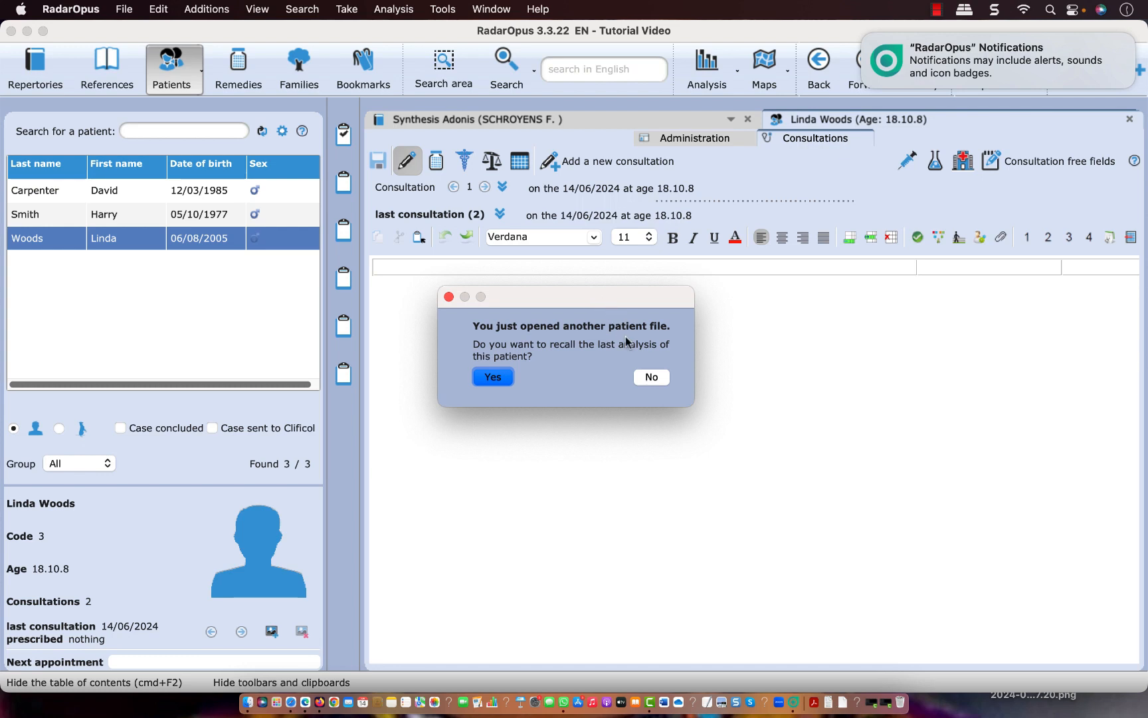
click(650, 376)
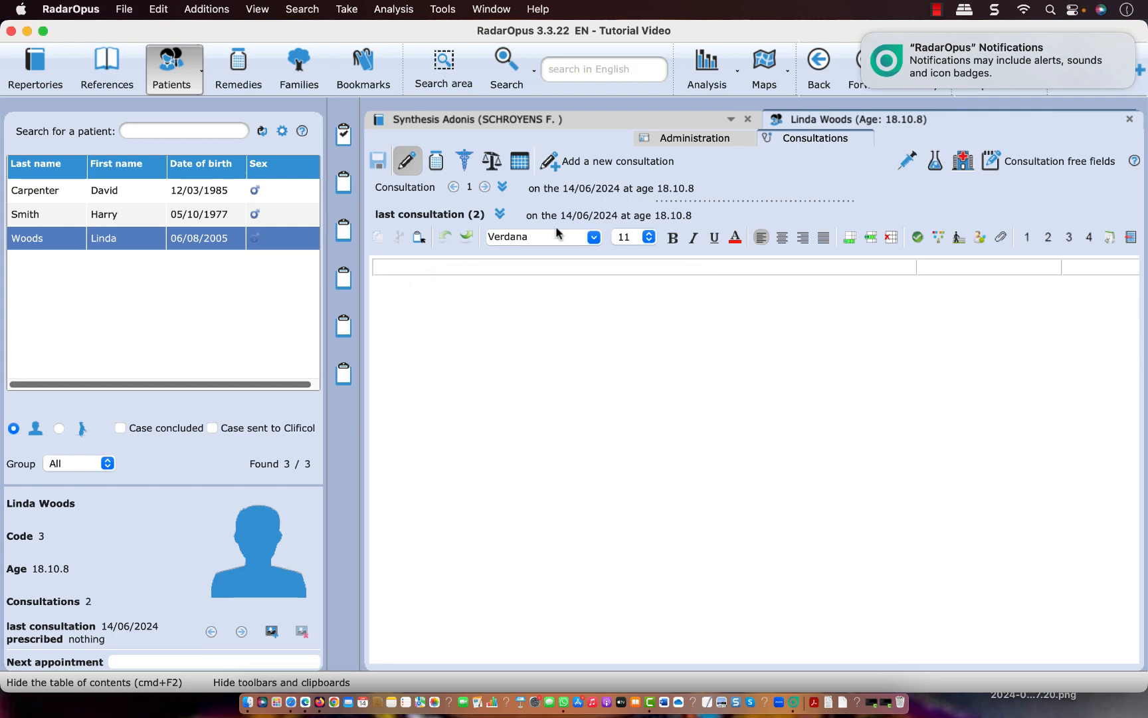
Examine the symptoms of the saved analyses in the consultations overview table, then close the patient's file and return to the repertories
click(519, 164)
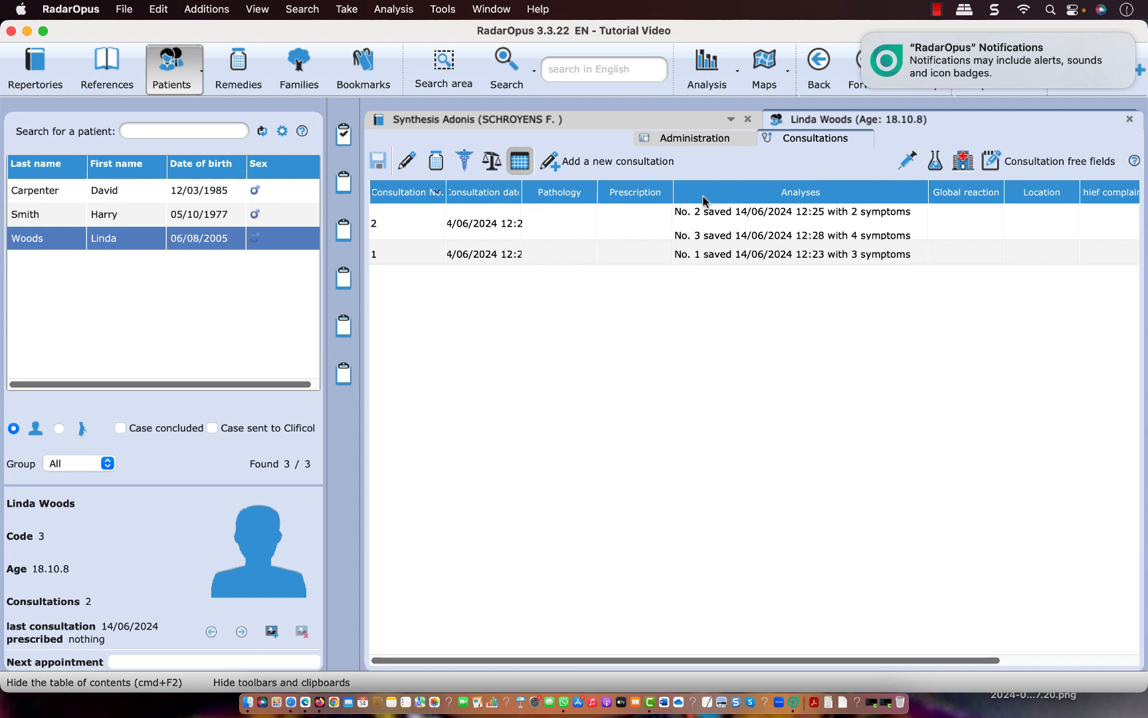
mouse_move(721, 215)
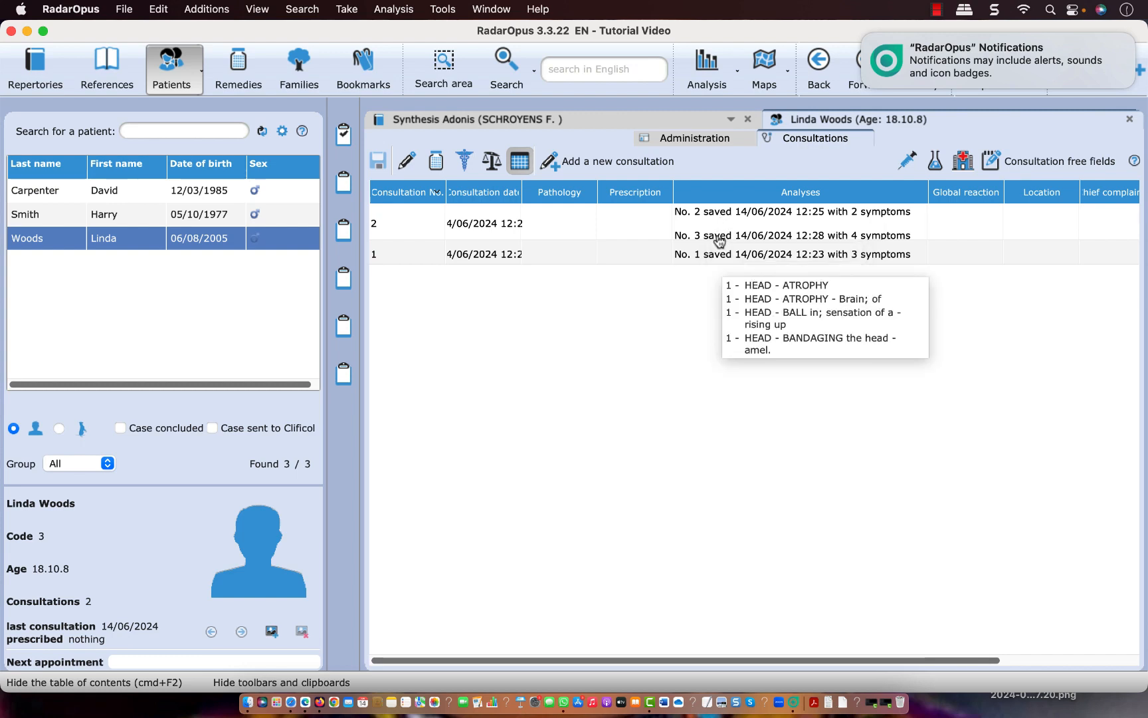
mouse_move(720, 255)
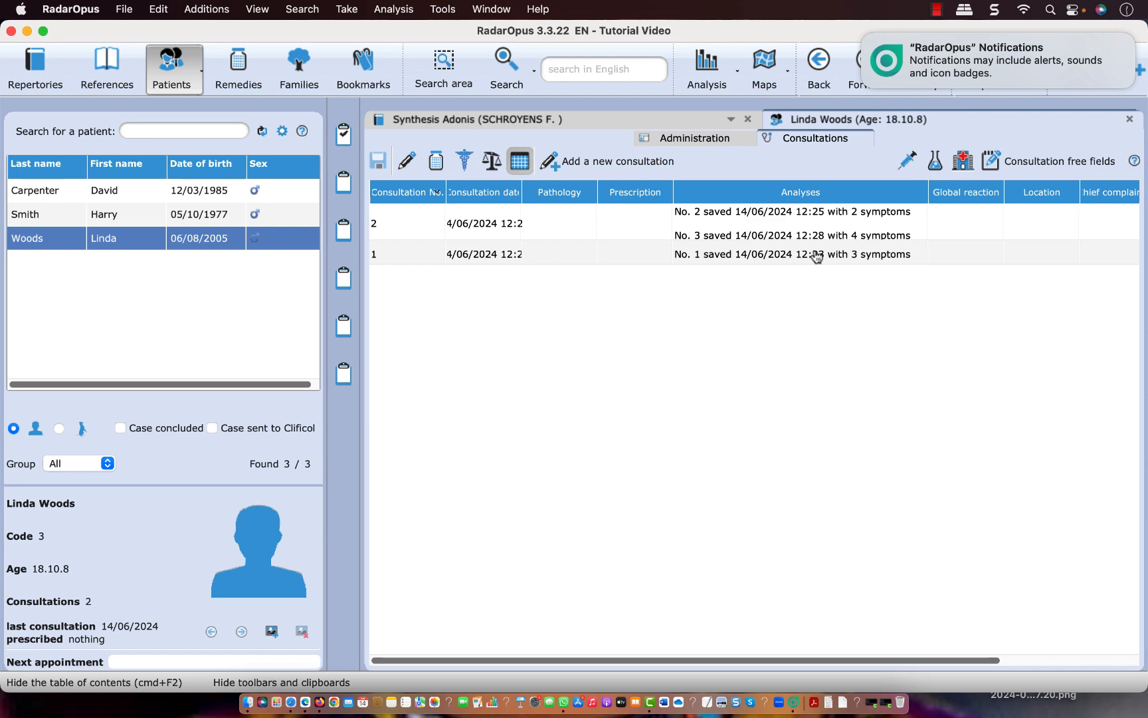
click(1129, 121)
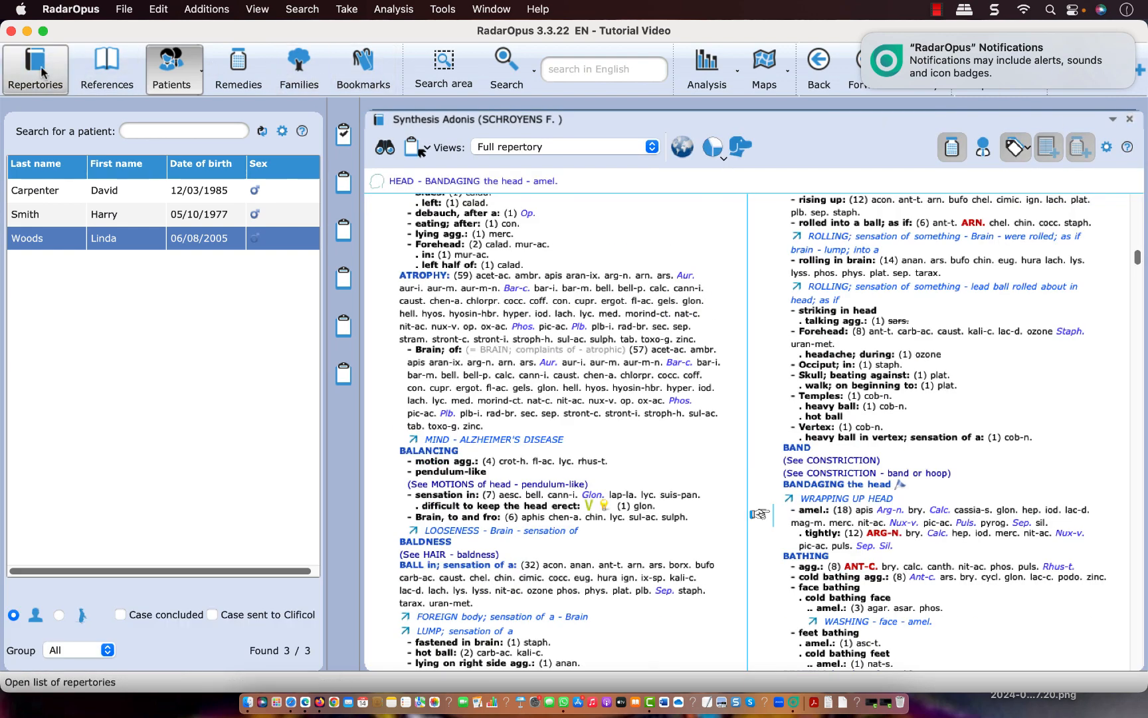
click(41, 71)
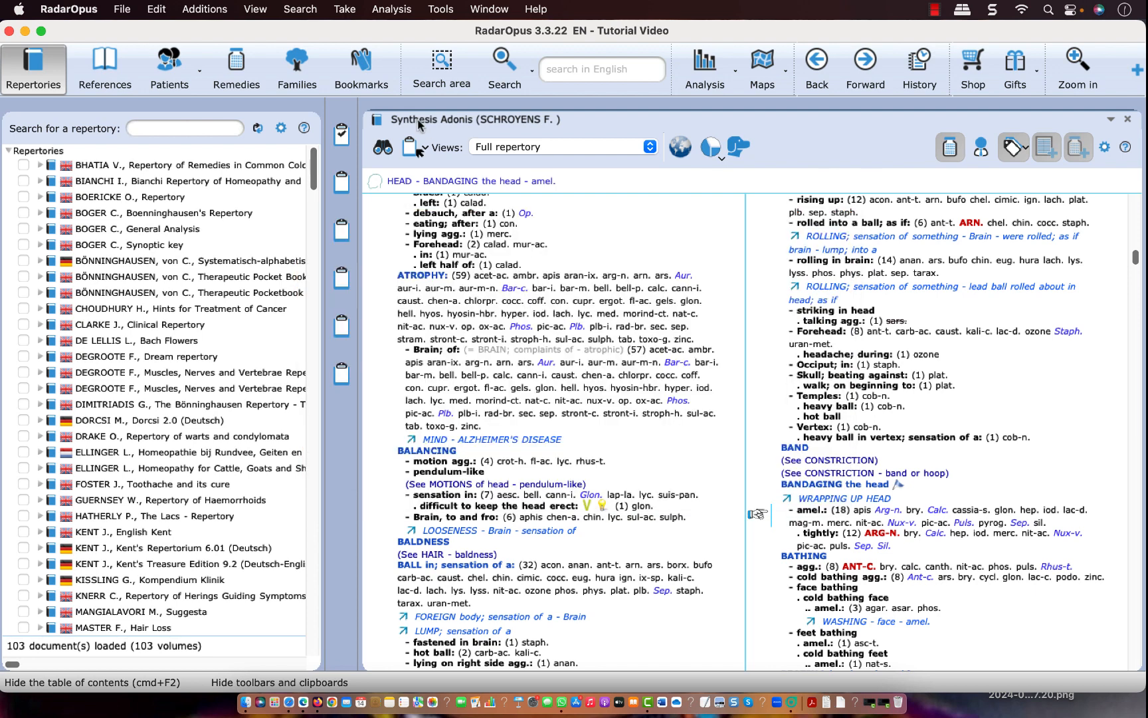
Search the patient list by the first letters of the patient's last name and open the file without recalling the last analysis
click(173, 73)
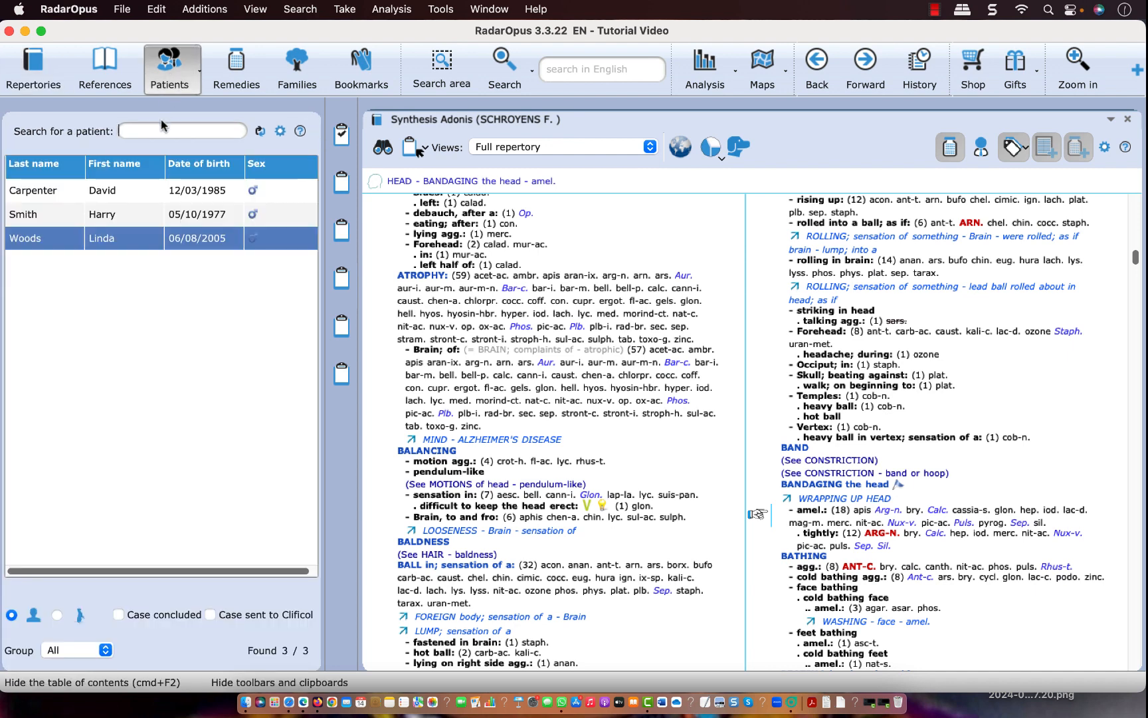
text(Wo)
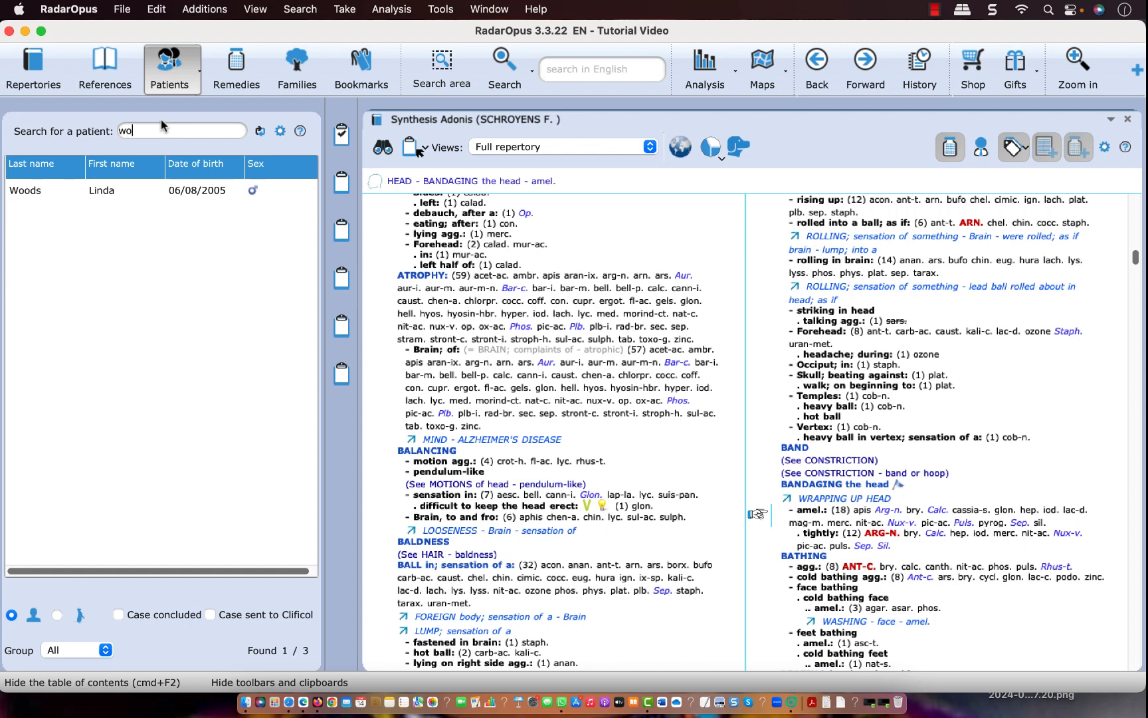
double_click(108, 193)
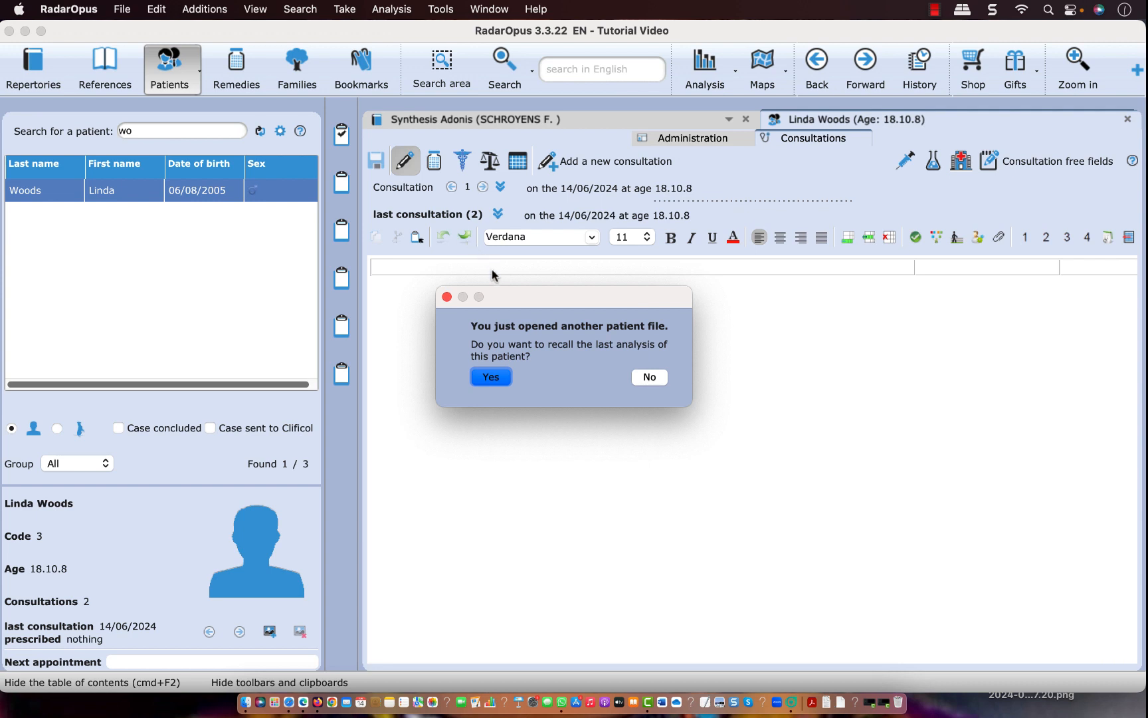
click(649, 378)
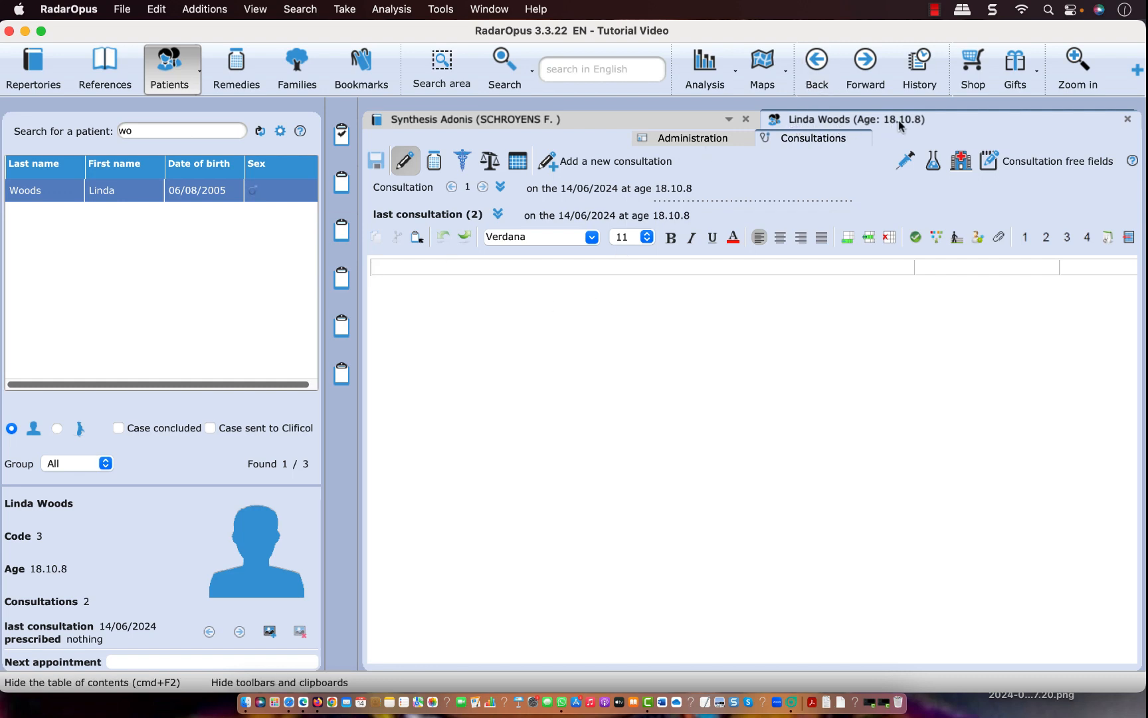
Check the texts of the first and last consultations, then show the consultations overview table with the saved analyses
click(402, 188)
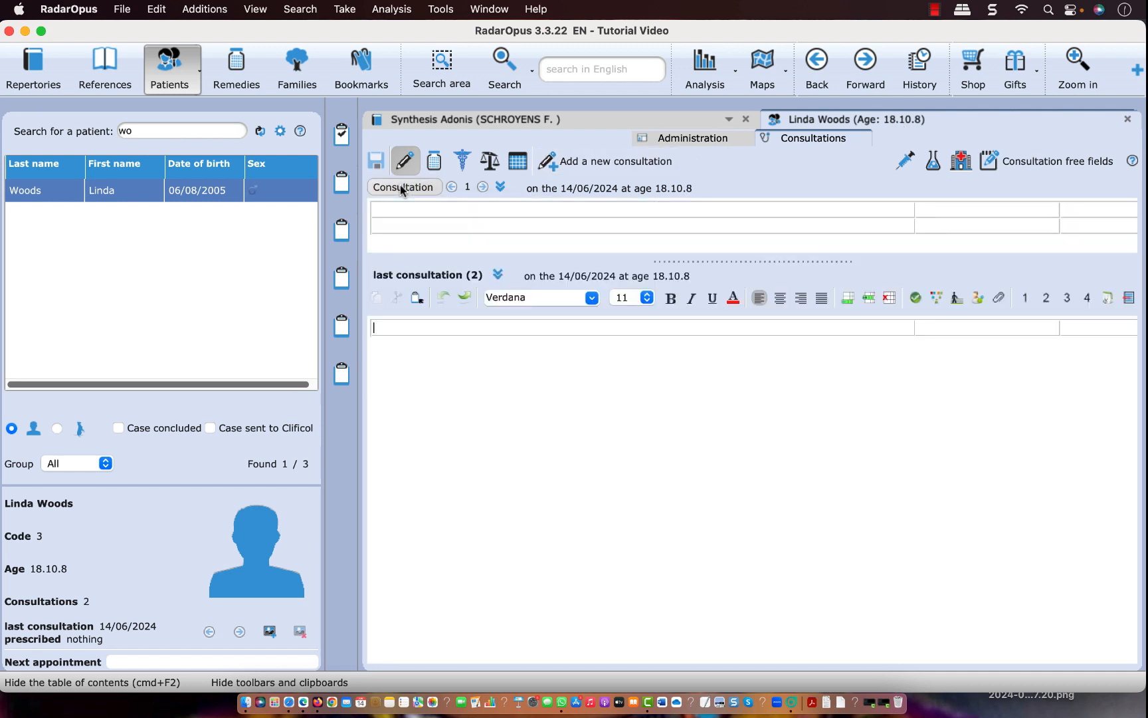
click(420, 275)
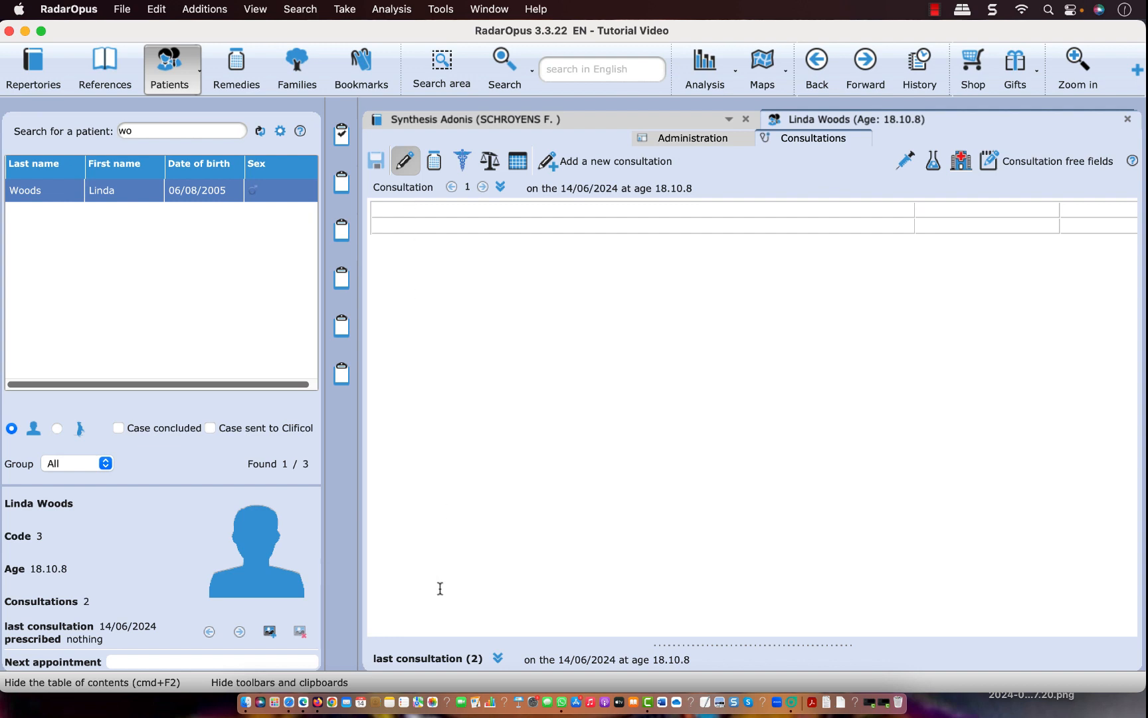
click(428, 660)
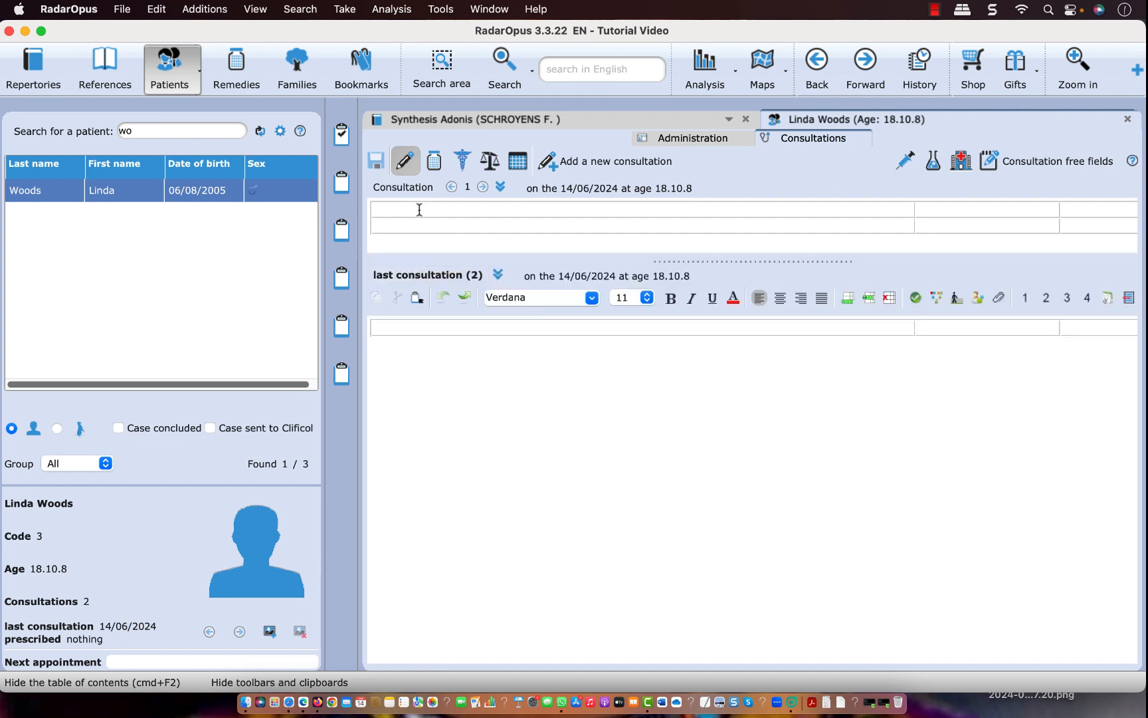
click(518, 161)
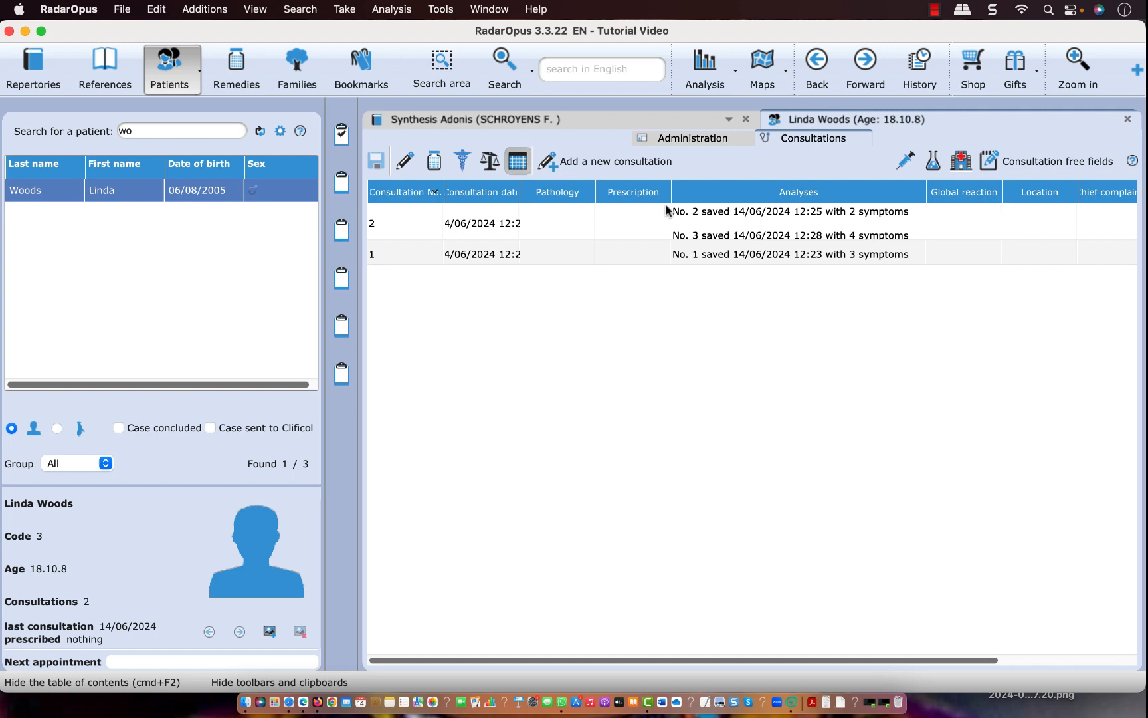
Examine the symptoms of each of the three saved analyses listed in the consultations overview table
mouse_move(678, 213)
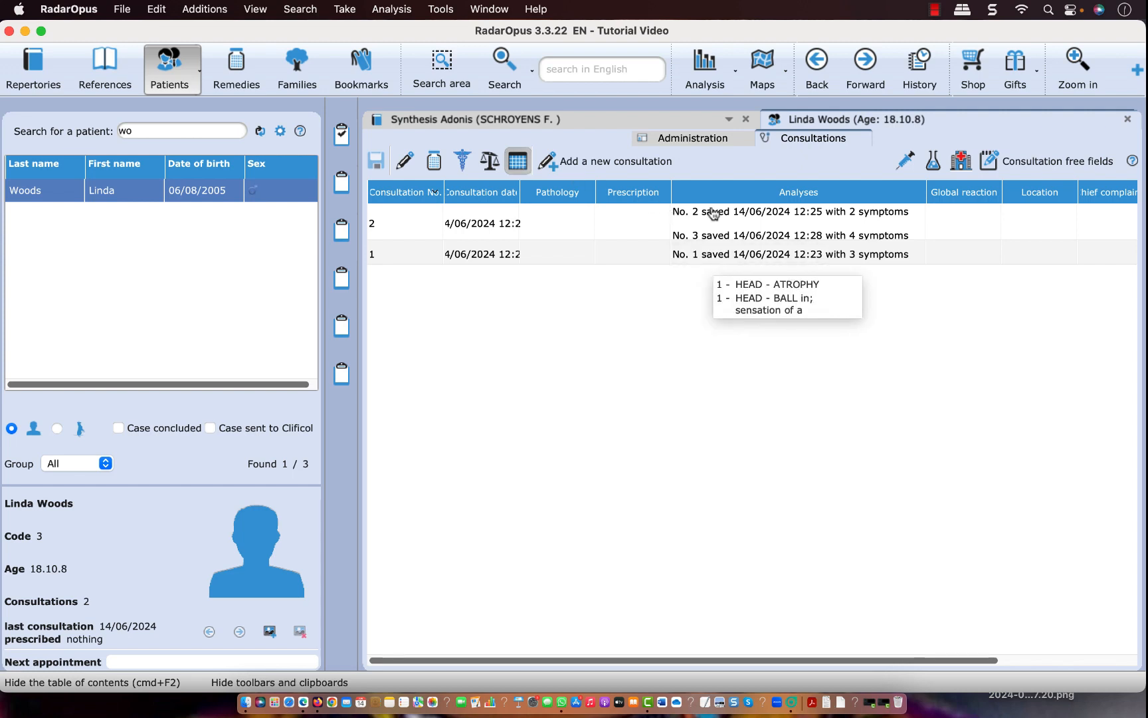
mouse_move(717, 228)
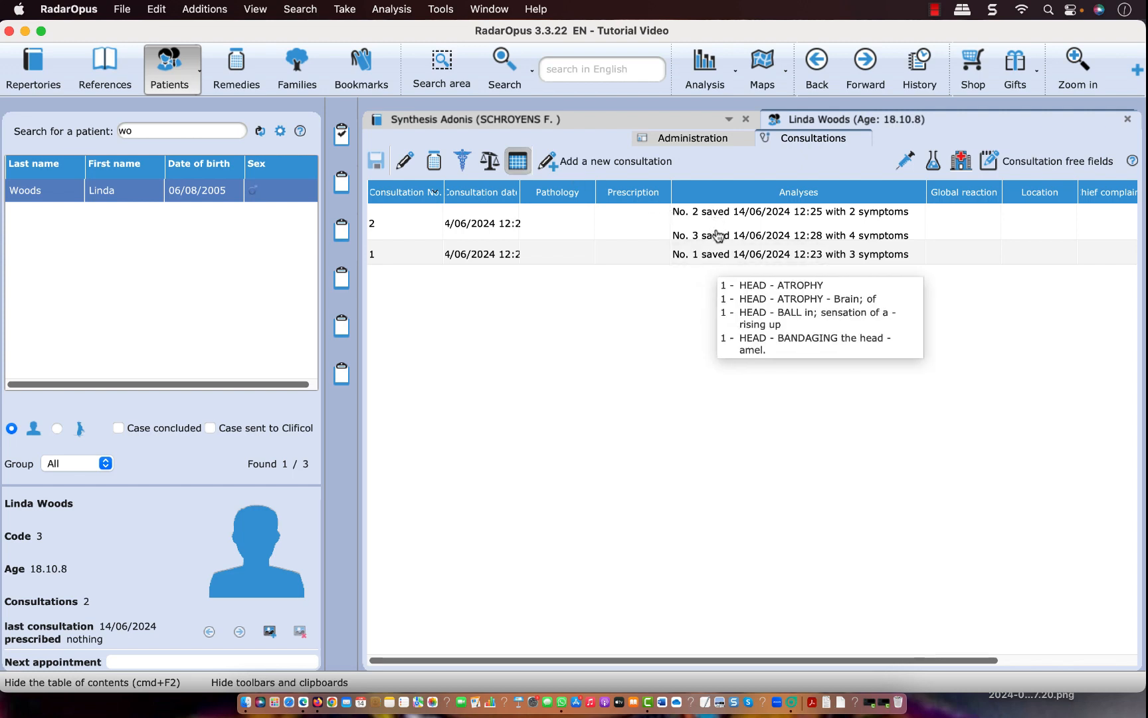
mouse_move(722, 258)
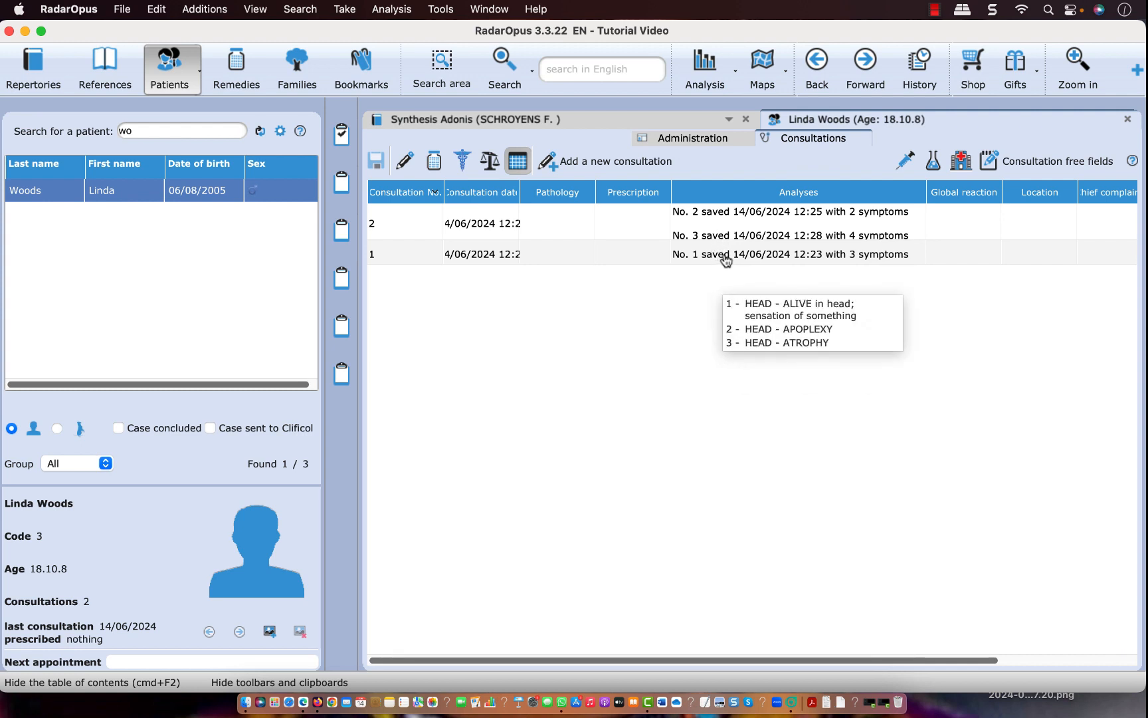
Show the consultation texts and write 1 in the first consultation and 2 in the last one
click(404, 161)
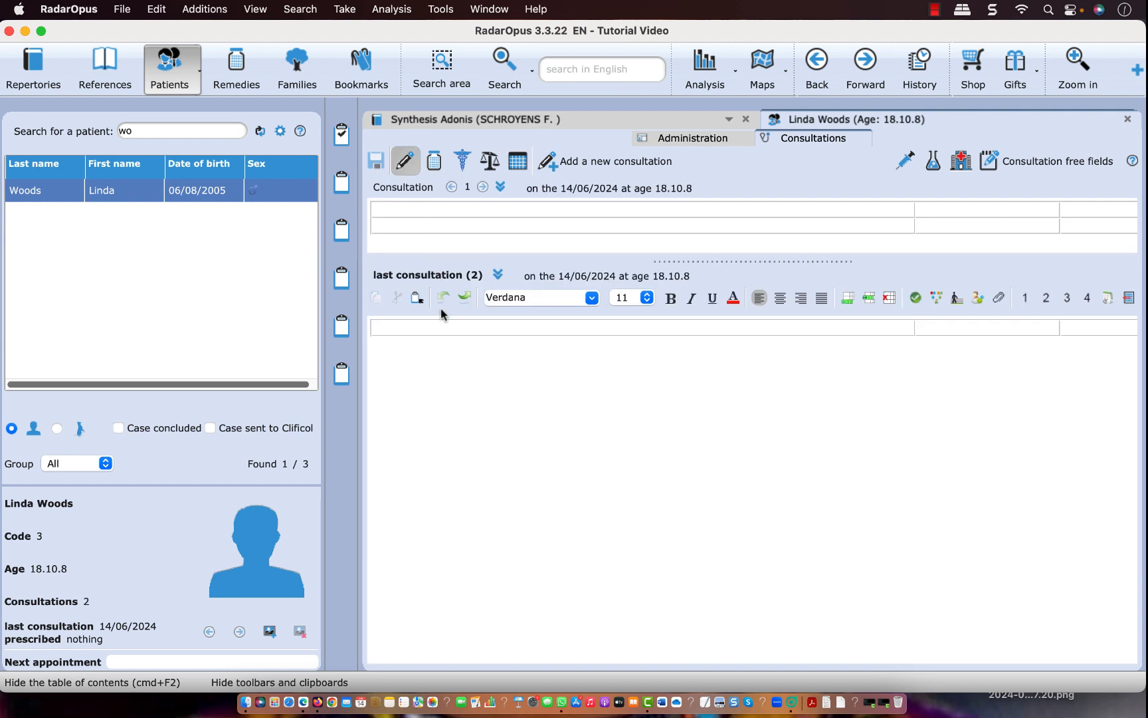
click(393, 209)
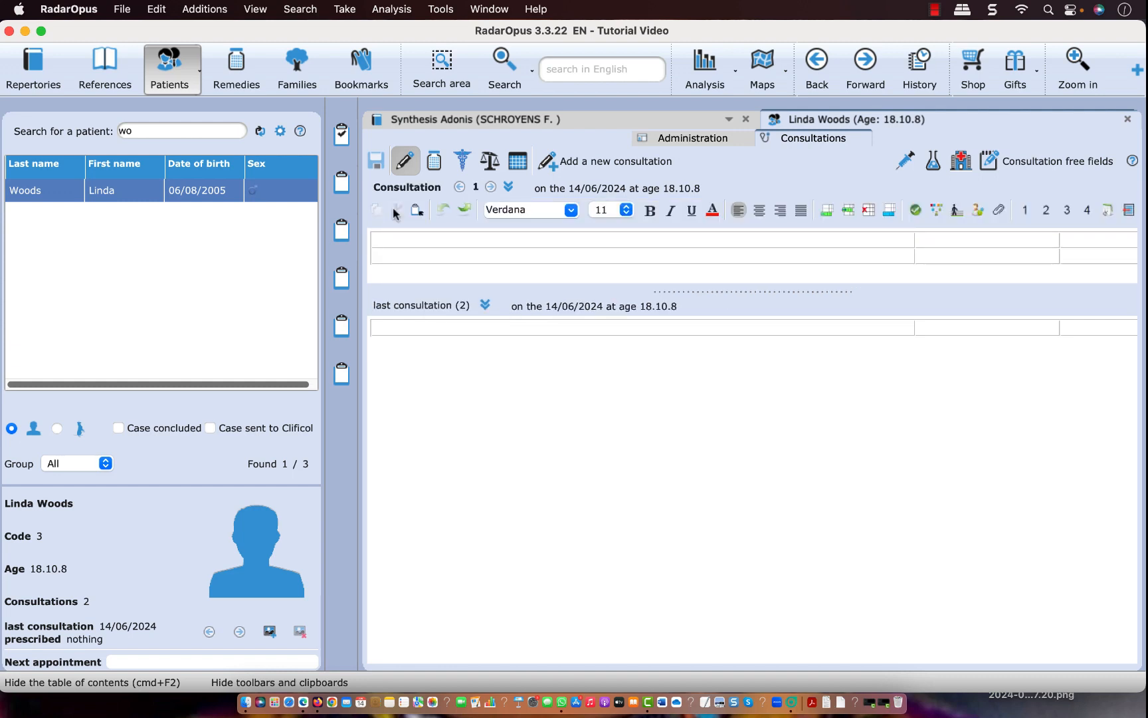
text(1)
click(390, 326)
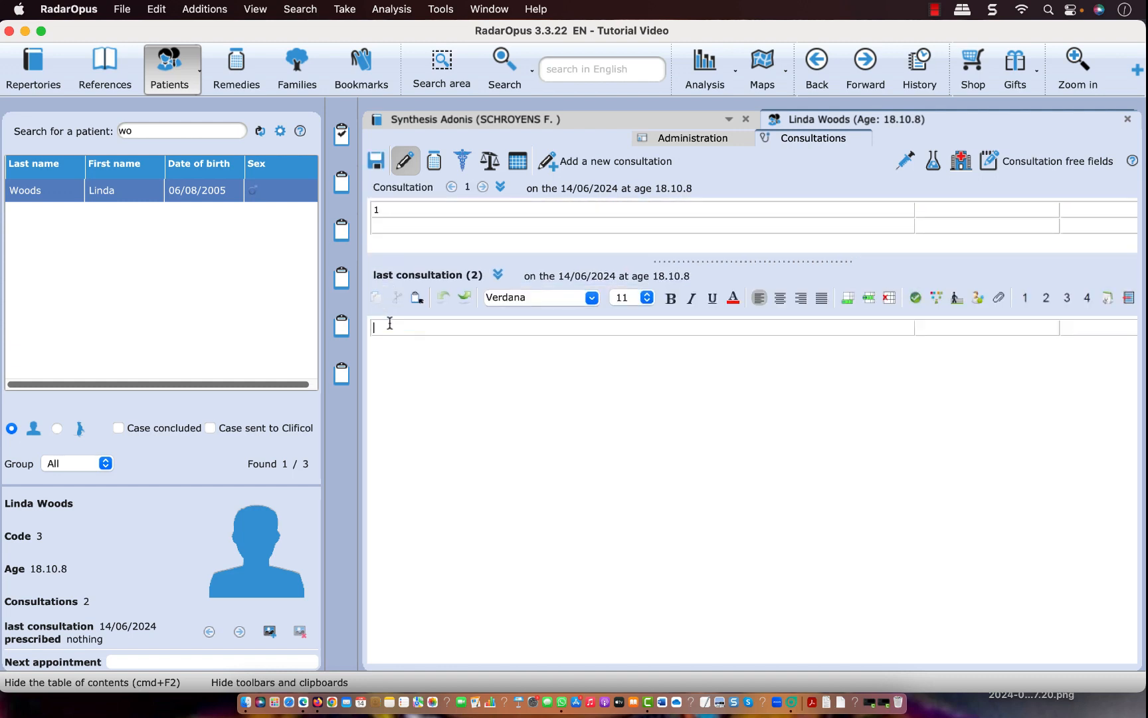
text(2)
Add a new consultation with the text 3 and browse back and forth through the earlier consultations
click(576, 162)
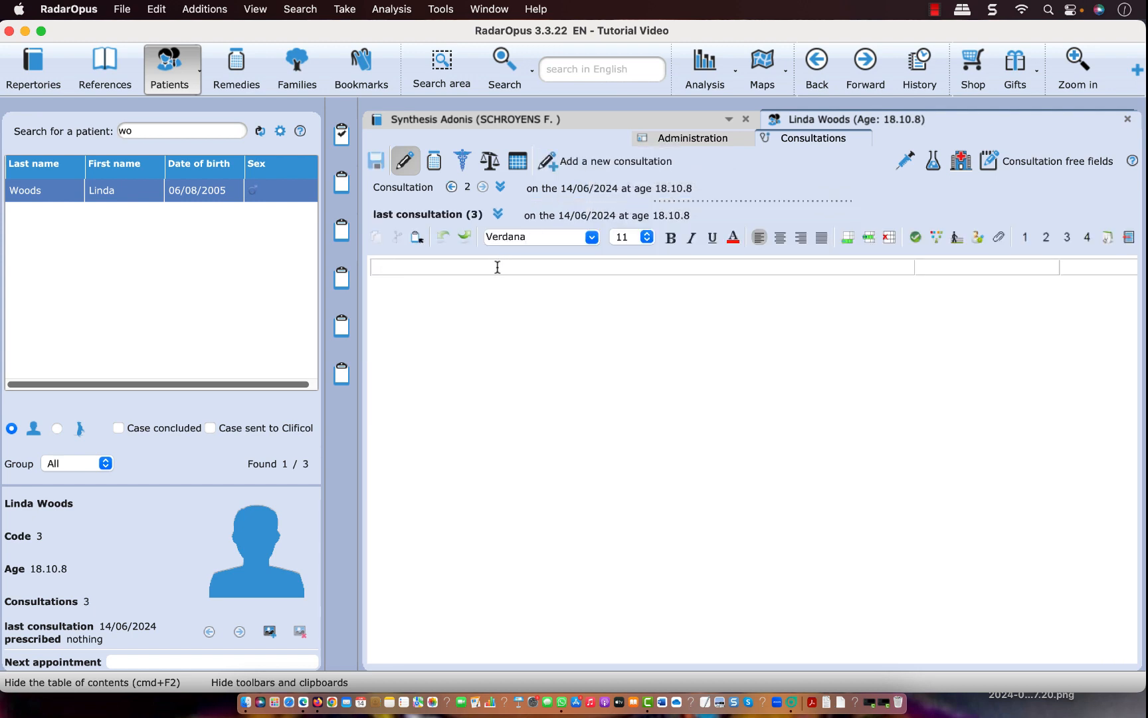
text(3)
click(413, 192)
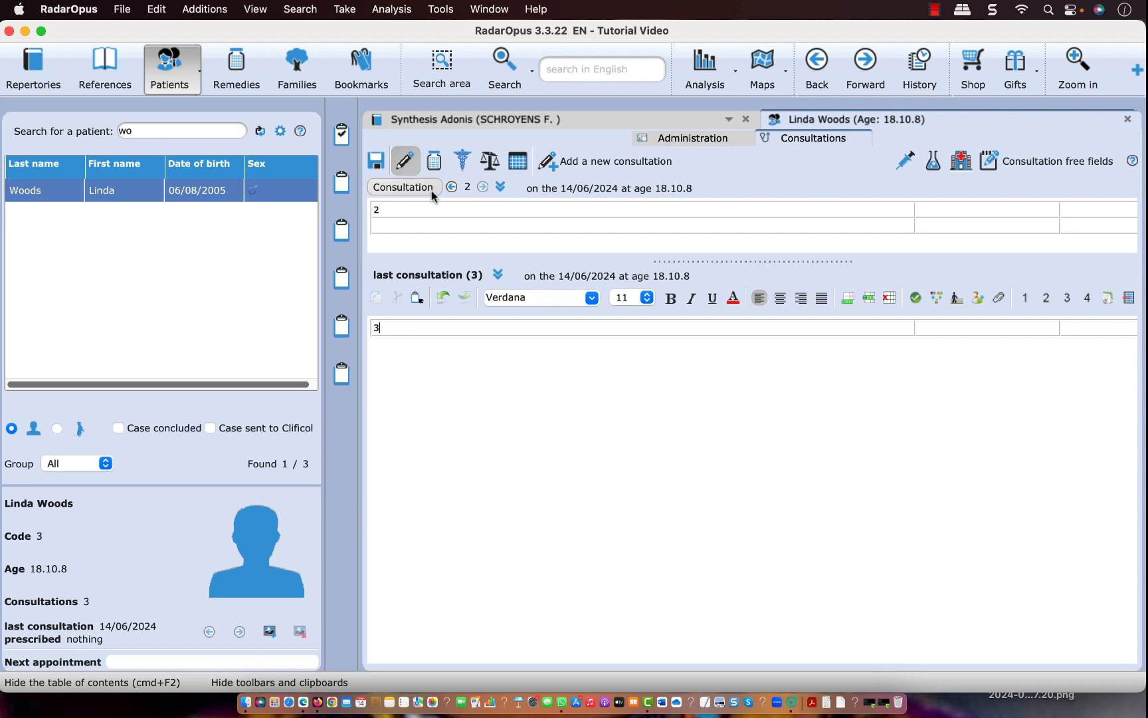
click(451, 187)
click(483, 188)
Switch to the Synthesis Adonis repertory and take the symptoms HEAD - ATROPHY and HEAD - ATROPHY - Brain; of
click(644, 125)
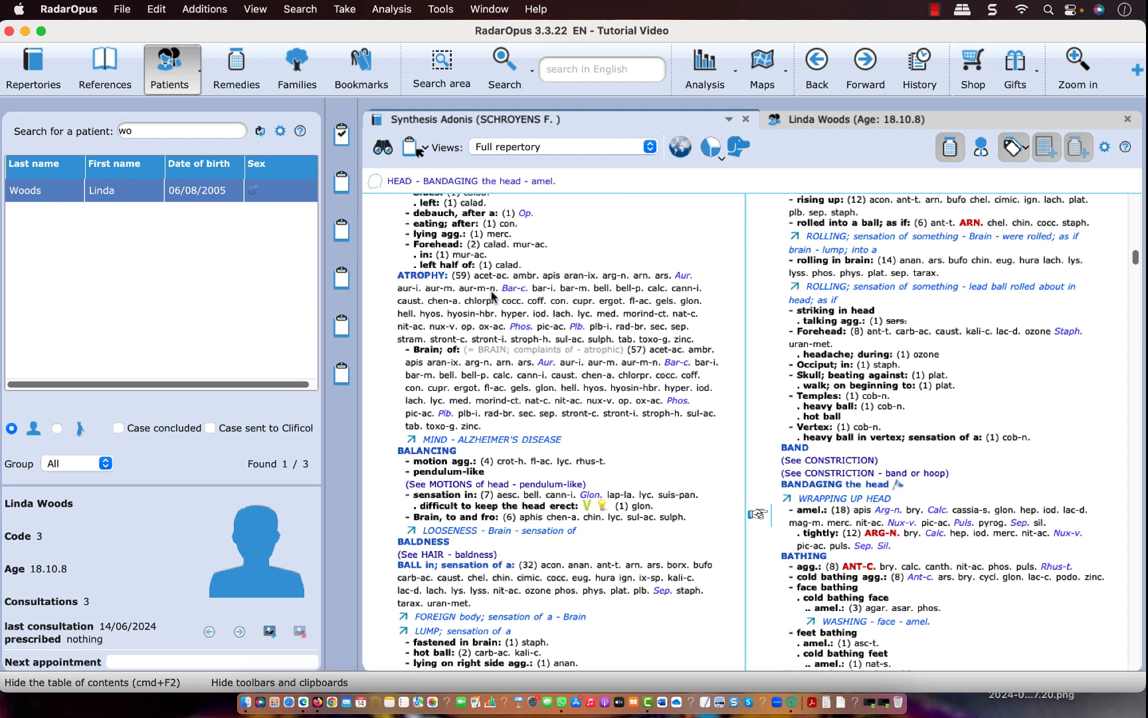
click(436, 294)
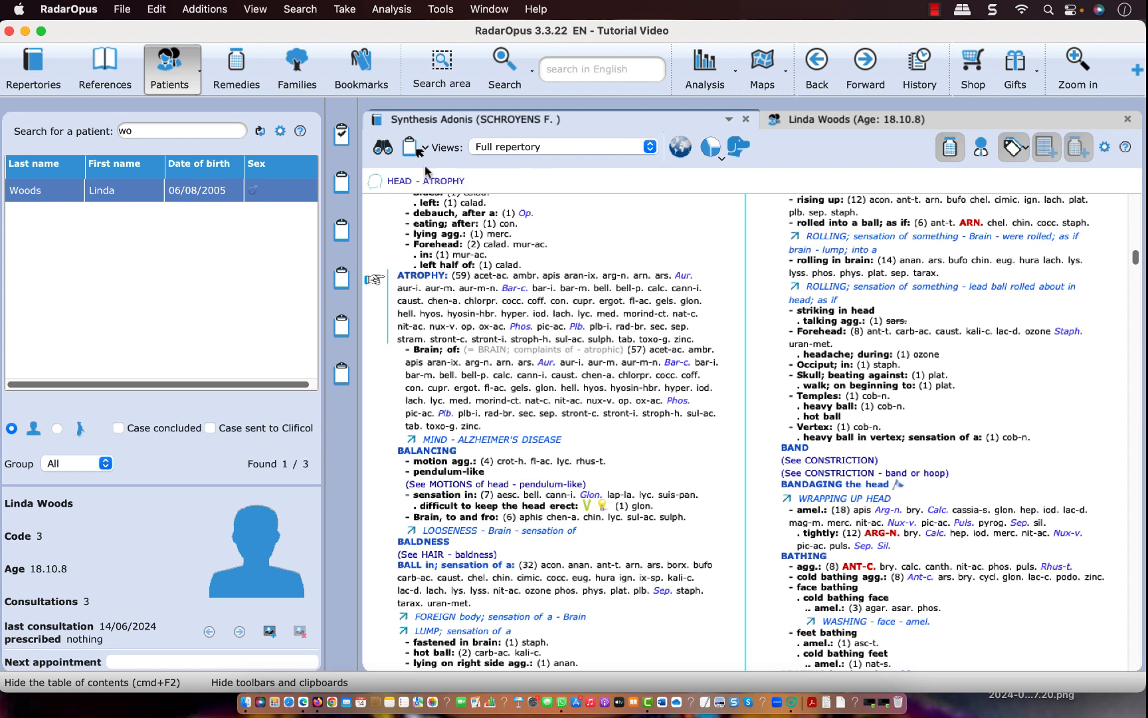
click(411, 146)
click(450, 365)
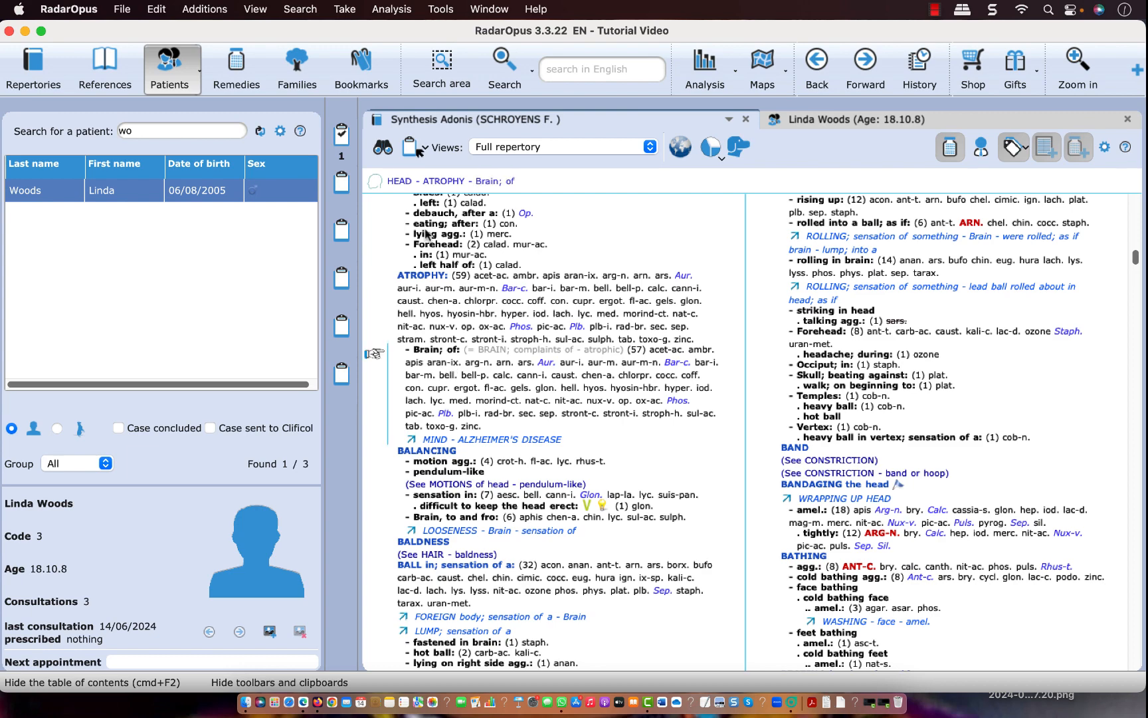
click(411, 146)
Take the HEAD symptoms BOARD; sensation of a - Front of head; in and BRAIN; complaints of
scroll(438, 290, down, 1)
scroll(438, 291, down, 15)
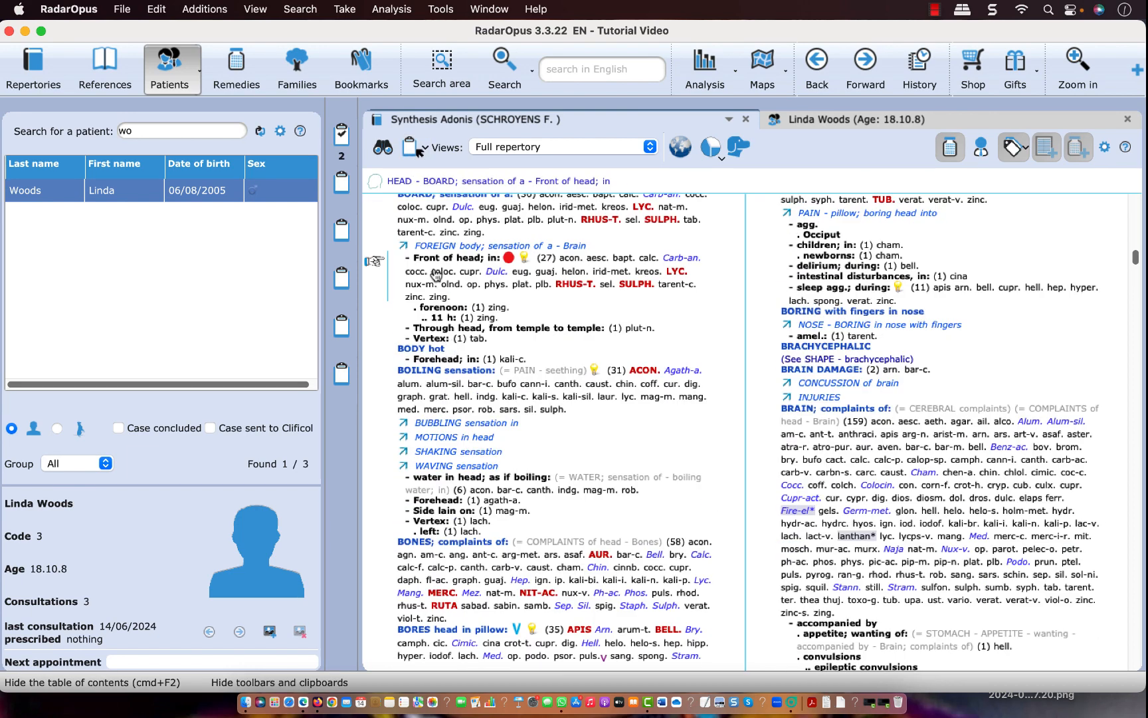
click(411, 147)
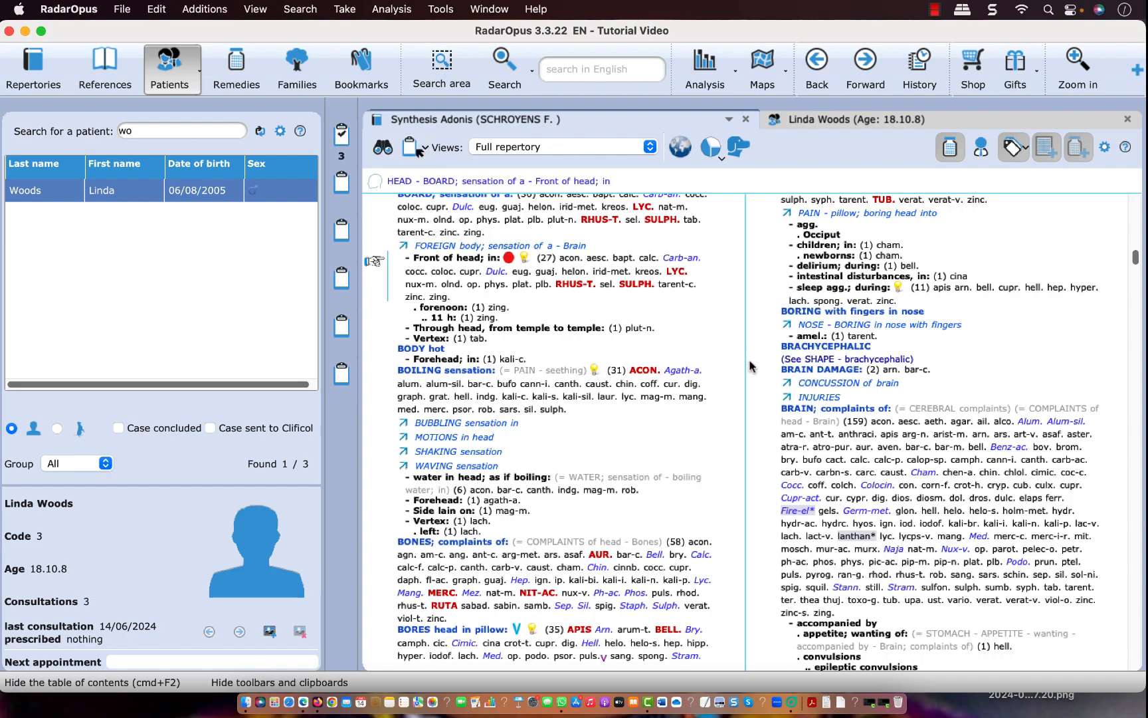
click(798, 422)
click(410, 146)
Take the HEAD symptoms BRAIN; complaints of - Deep in brain and CANCER - Brain; of
scroll(445, 355, down, 15)
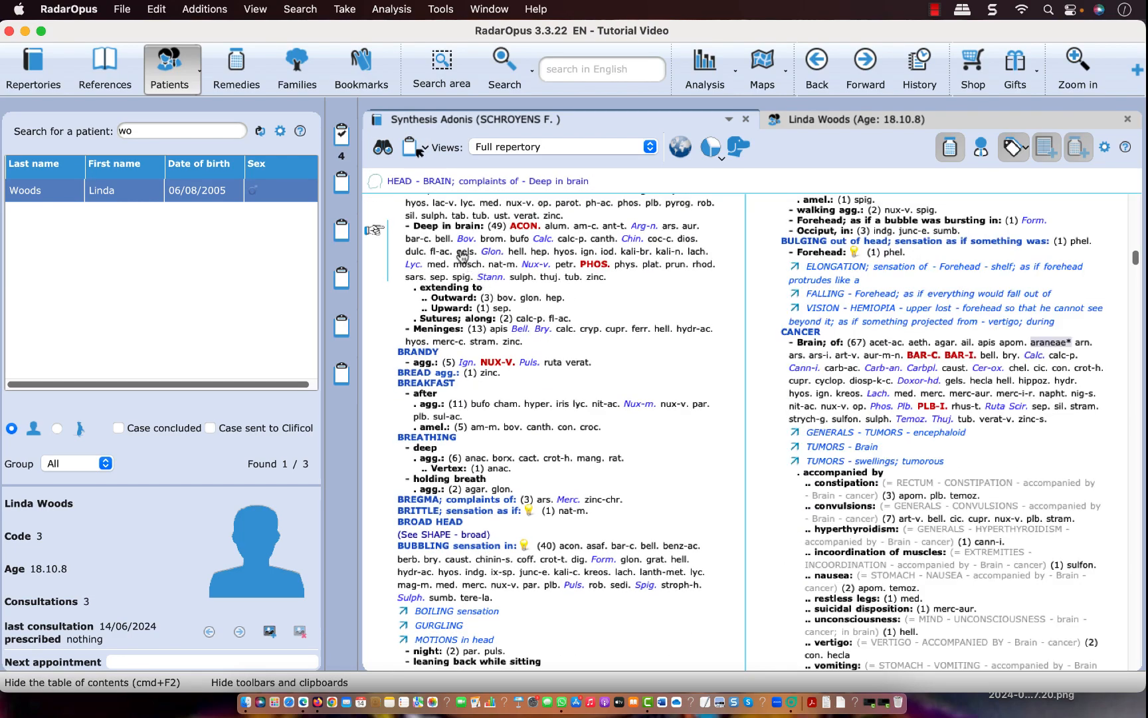
click(410, 146)
click(845, 371)
click(413, 147)
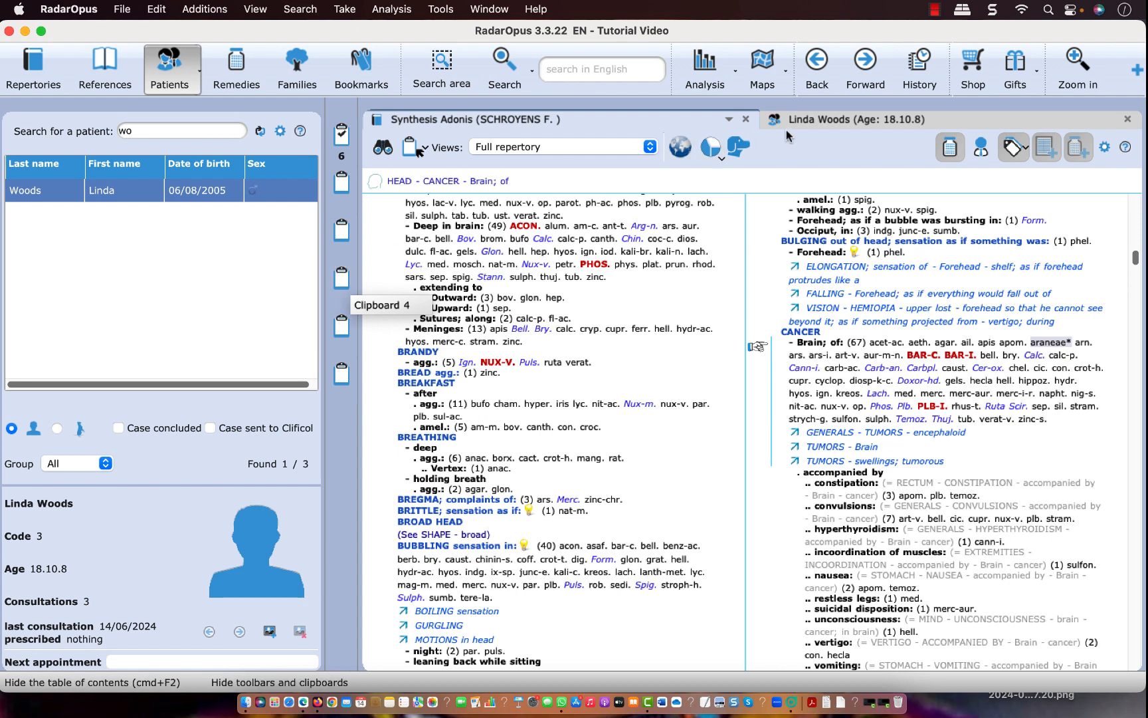
Save the six-symptom analysis to the last consultation in the patient's file and check it in the consultations overview table
click(846, 118)
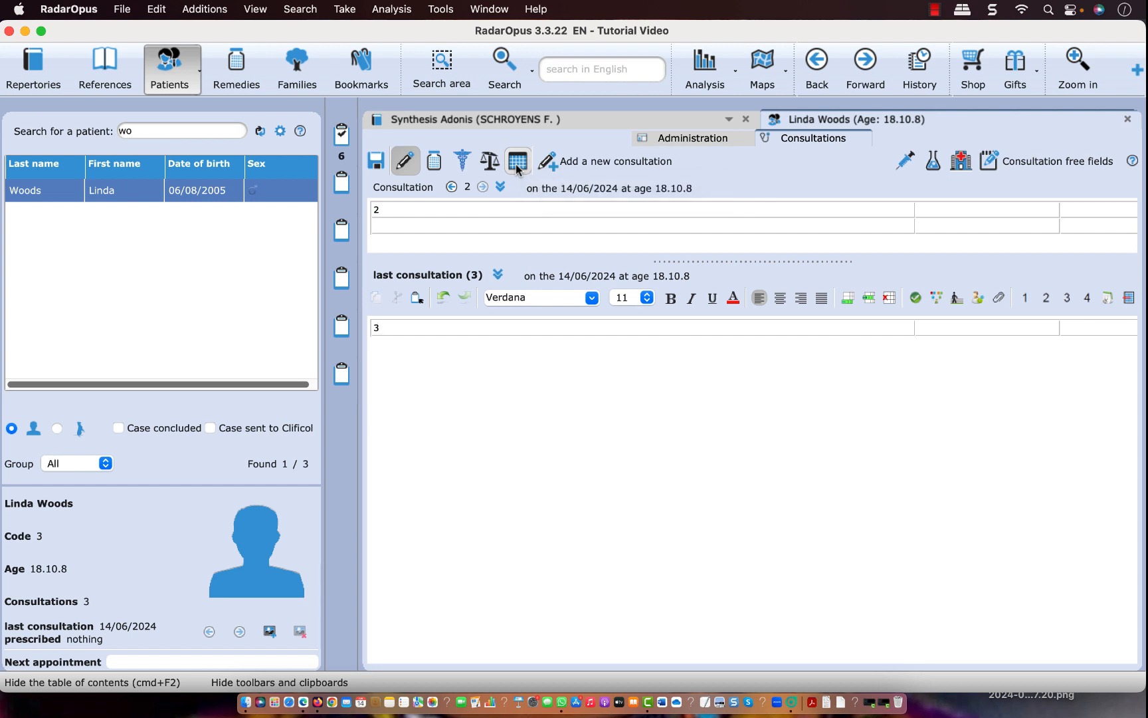
click(681, 138)
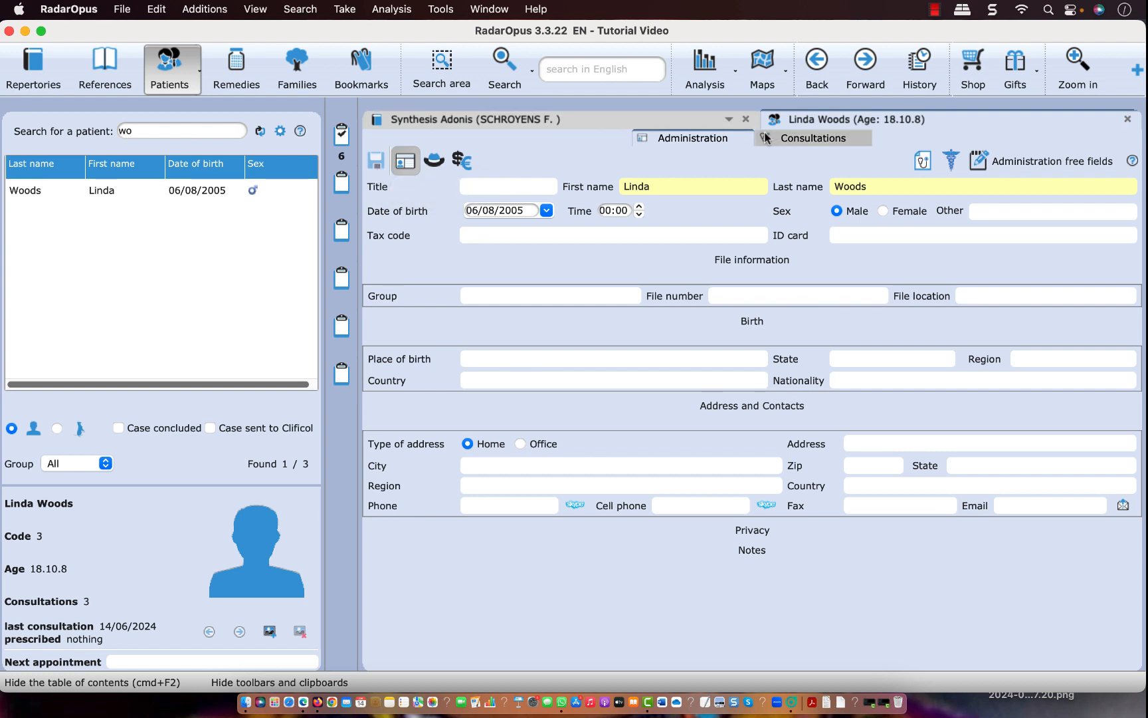
click(794, 139)
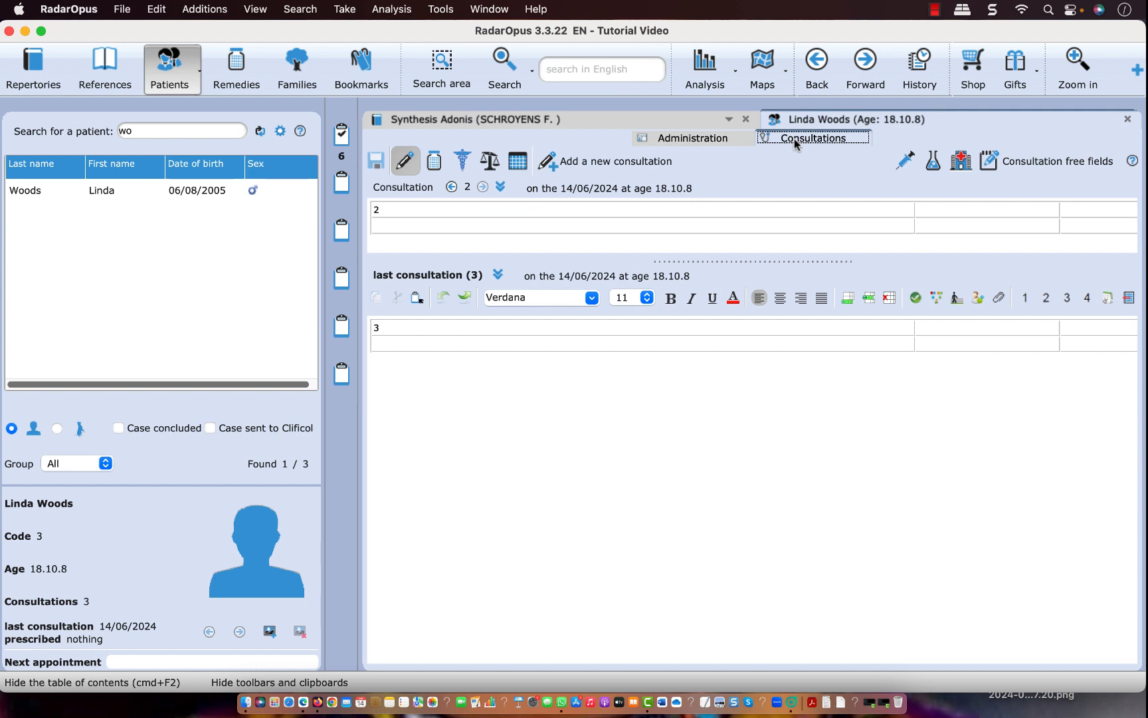
click(516, 162)
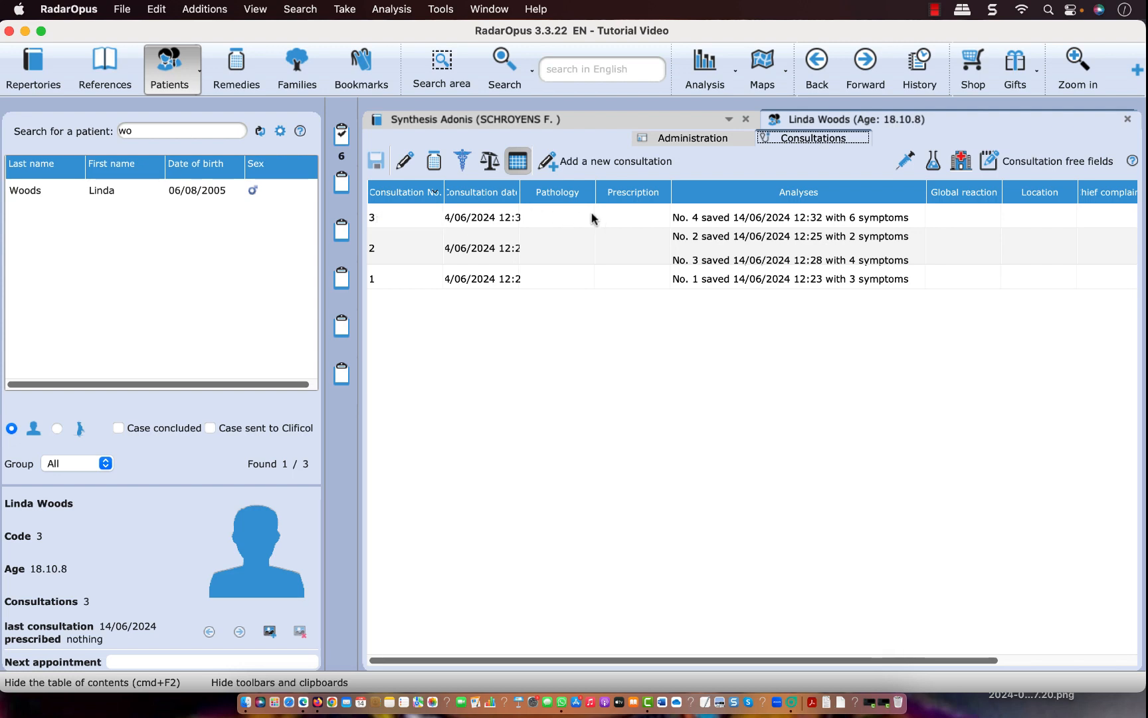
mouse_move(703, 224)
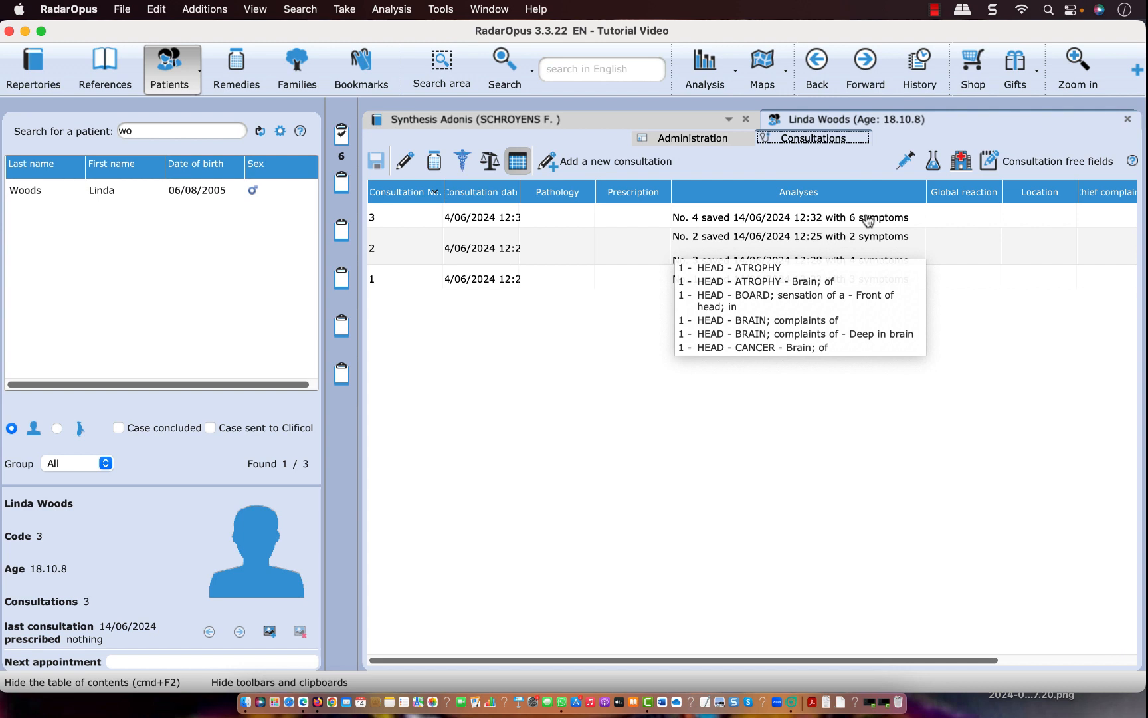
click(405, 161)
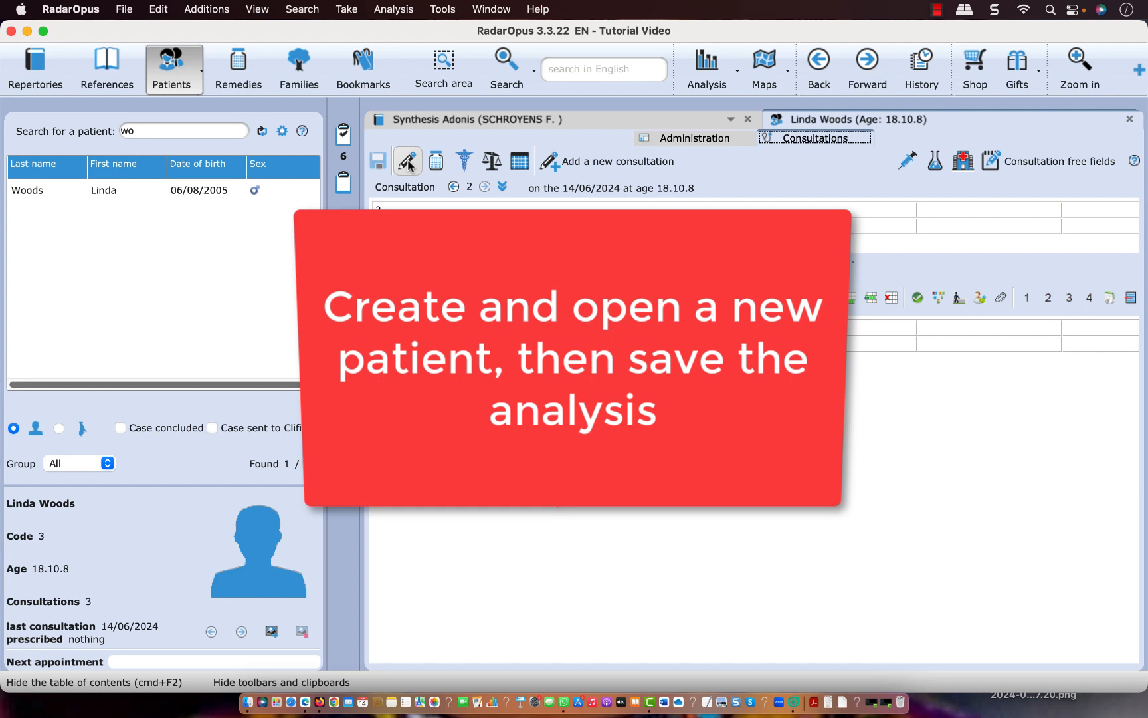
Close the patient's file and clear the patient search to list all patients
click(408, 165)
click(1130, 123)
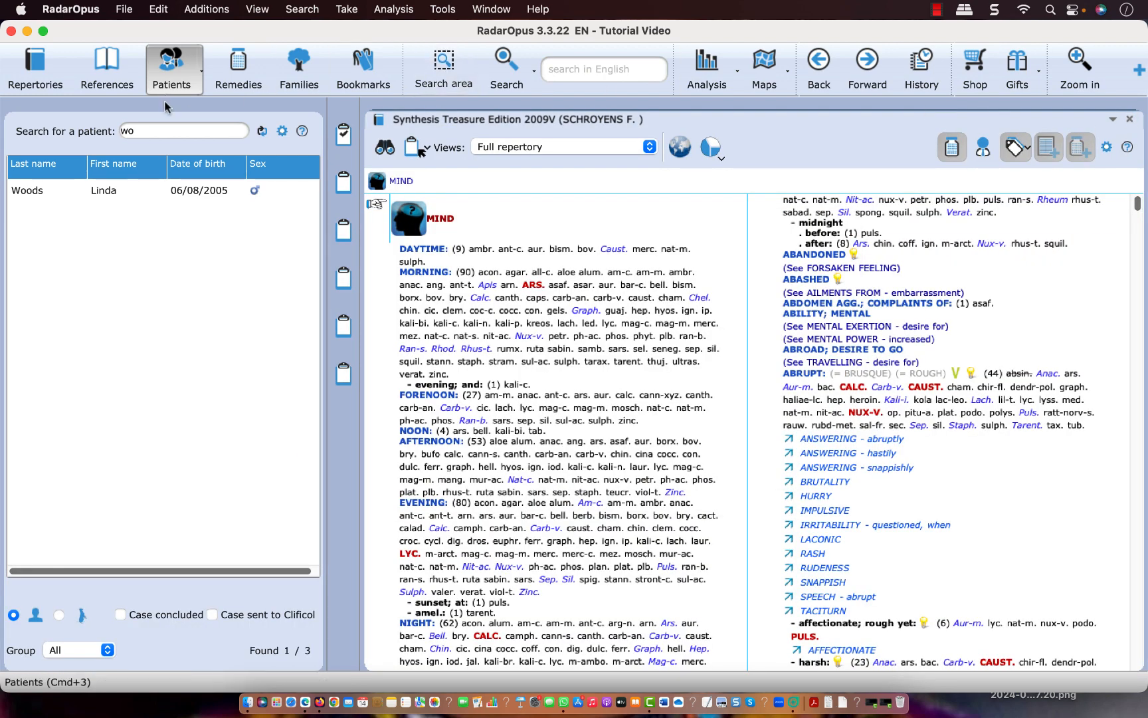
click(156, 126)
key(BackSpace)
key(BackSpace)
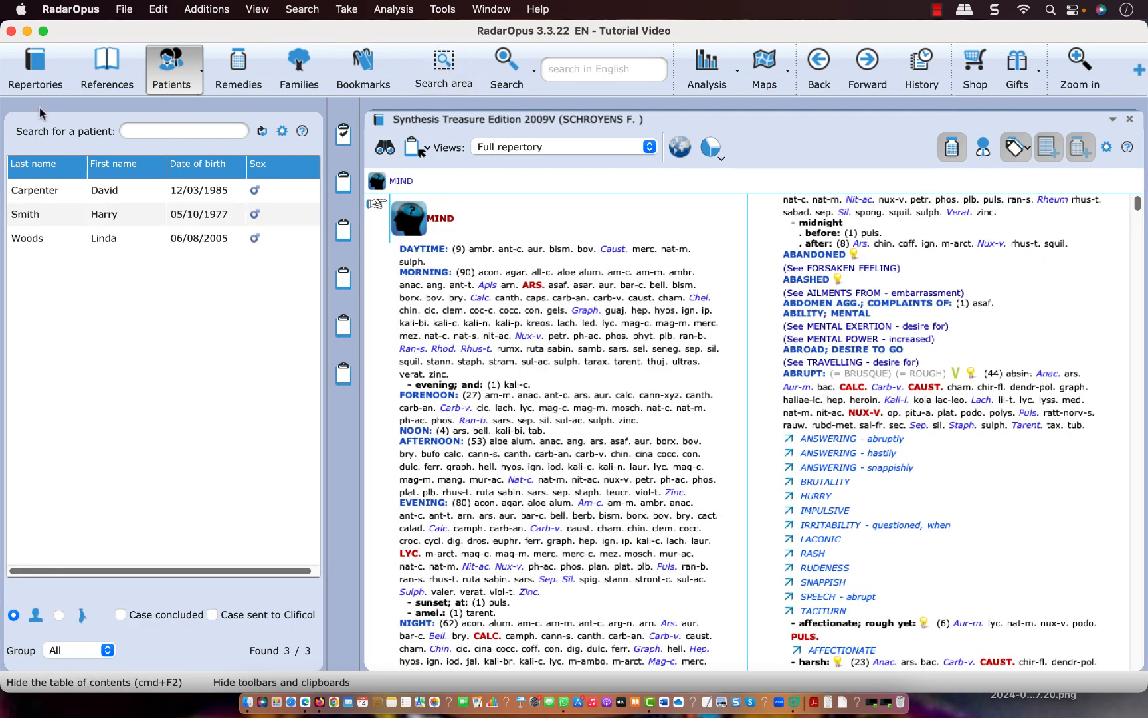
Create a new human patient starting in the consultation window, and show the patient list
click(22, 79)
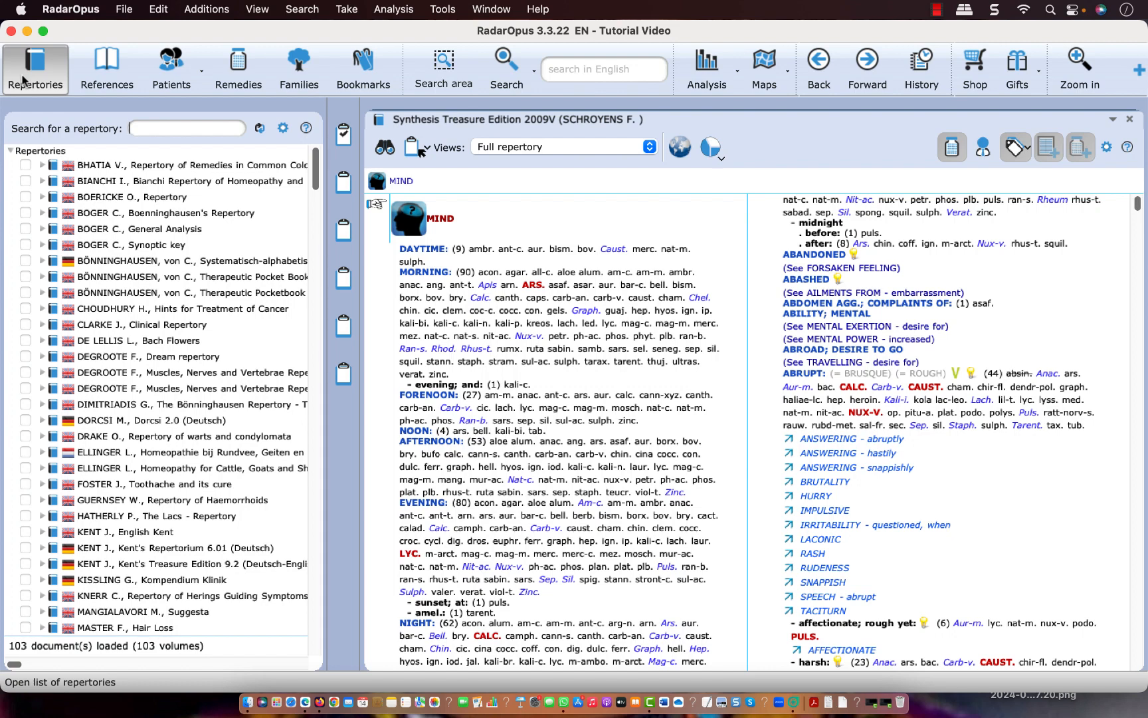
click(202, 73)
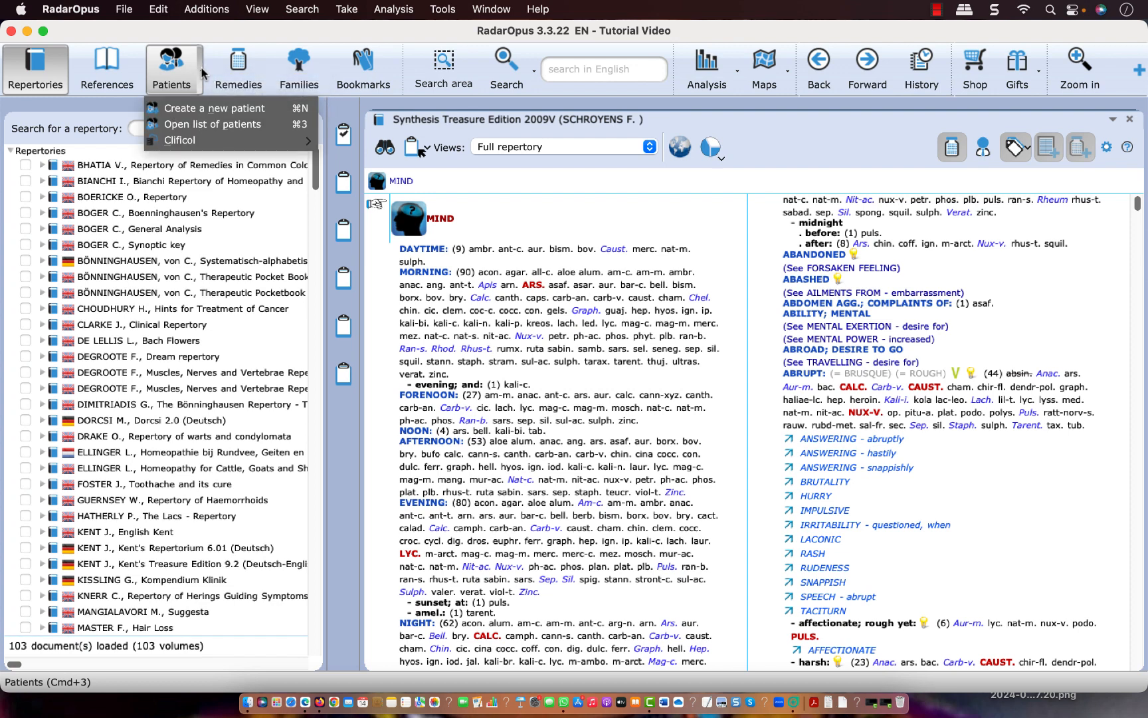
click(208, 109)
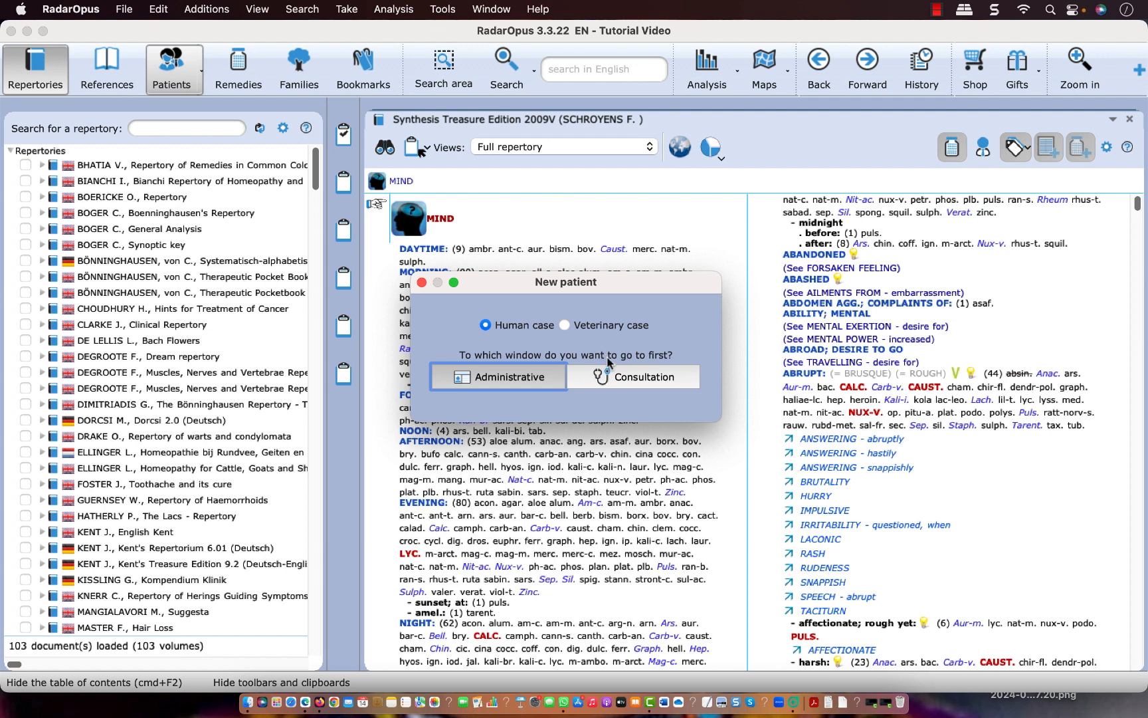
click(631, 379)
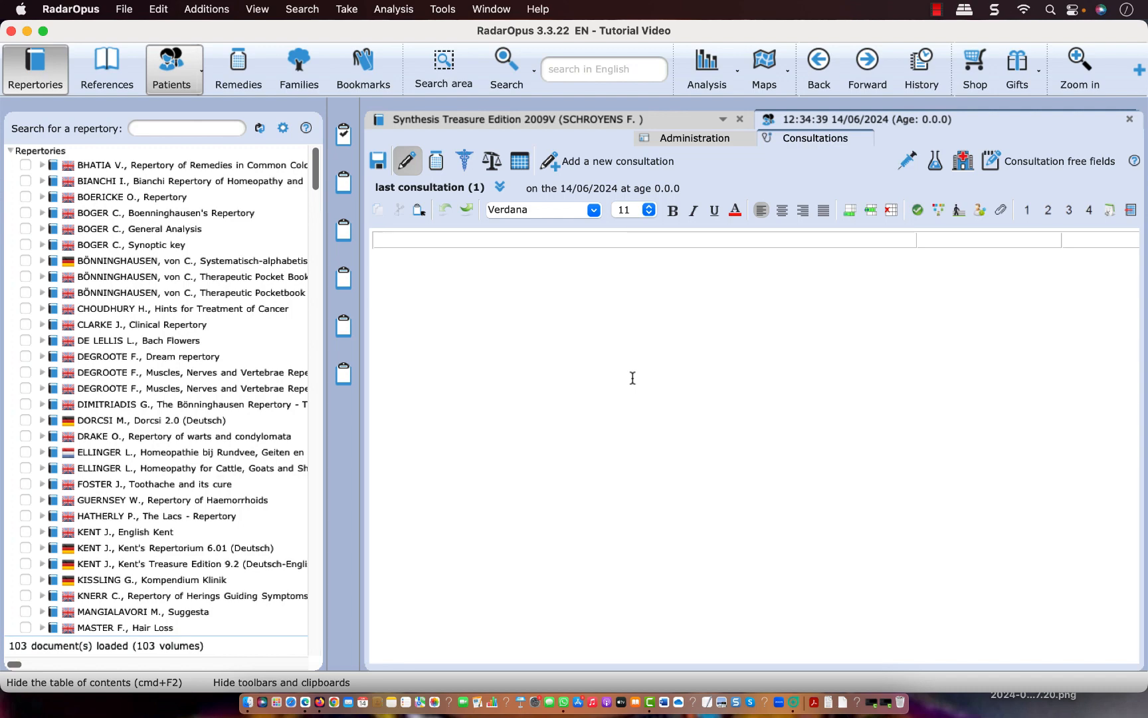
click(168, 67)
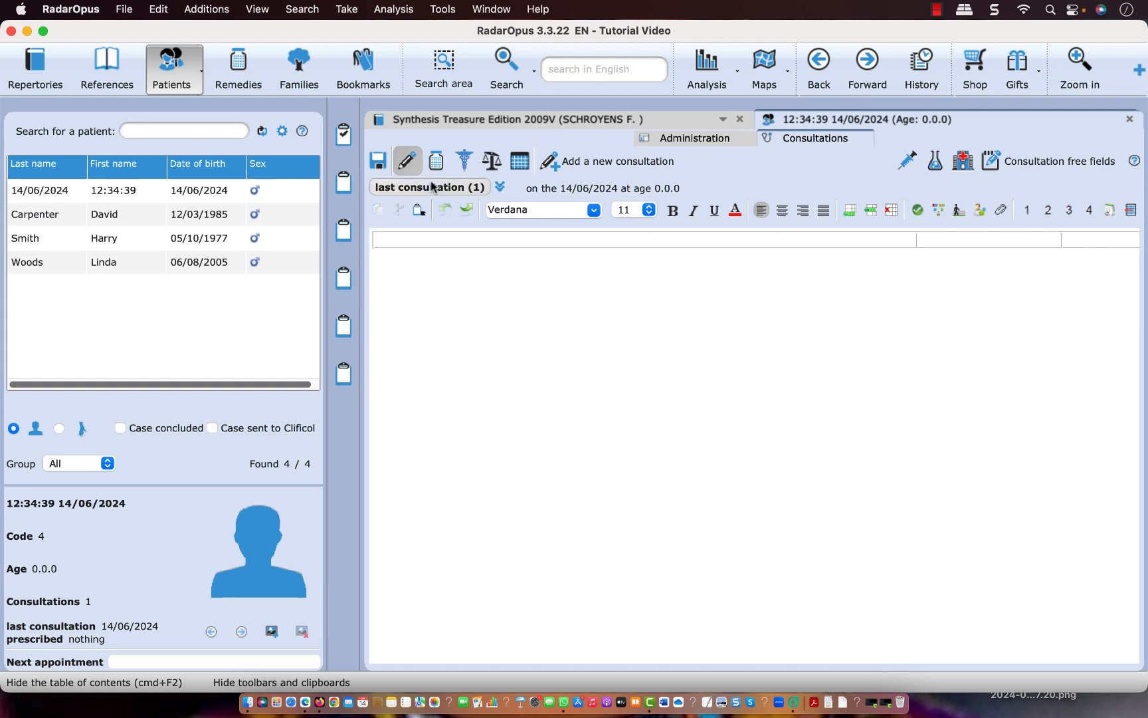
Enter the new patient's first name, last name and date of birth in the administrative data
click(701, 140)
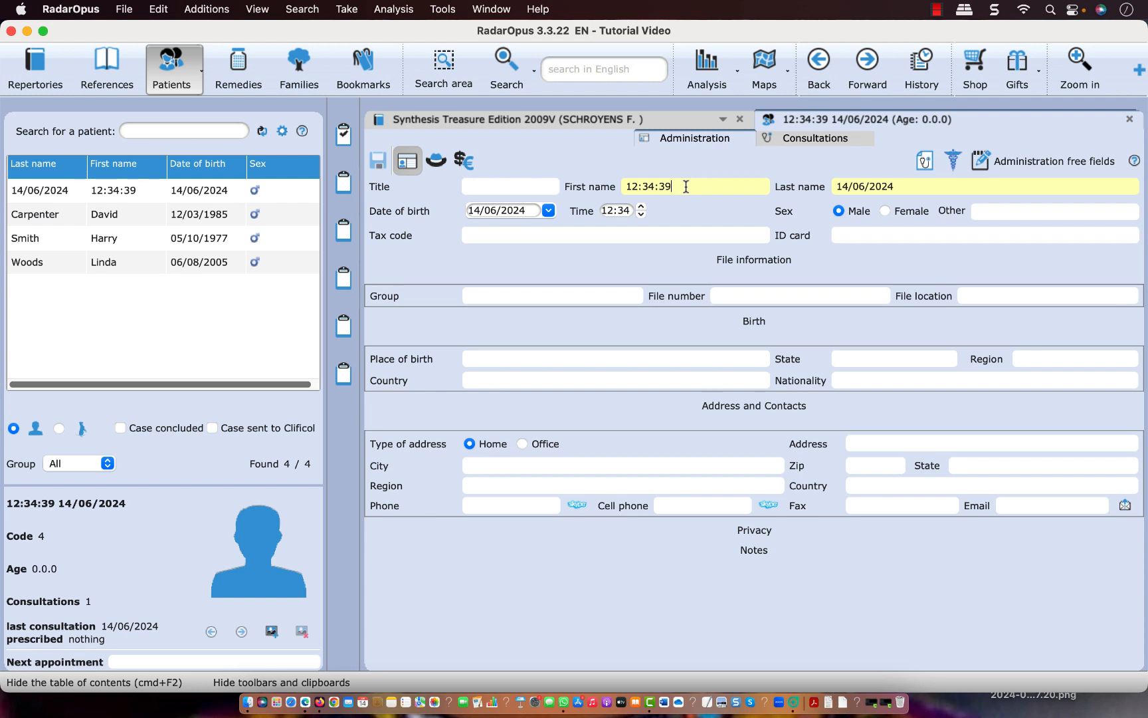
triple_click(686, 187)
text(Bill)
key(Tab)
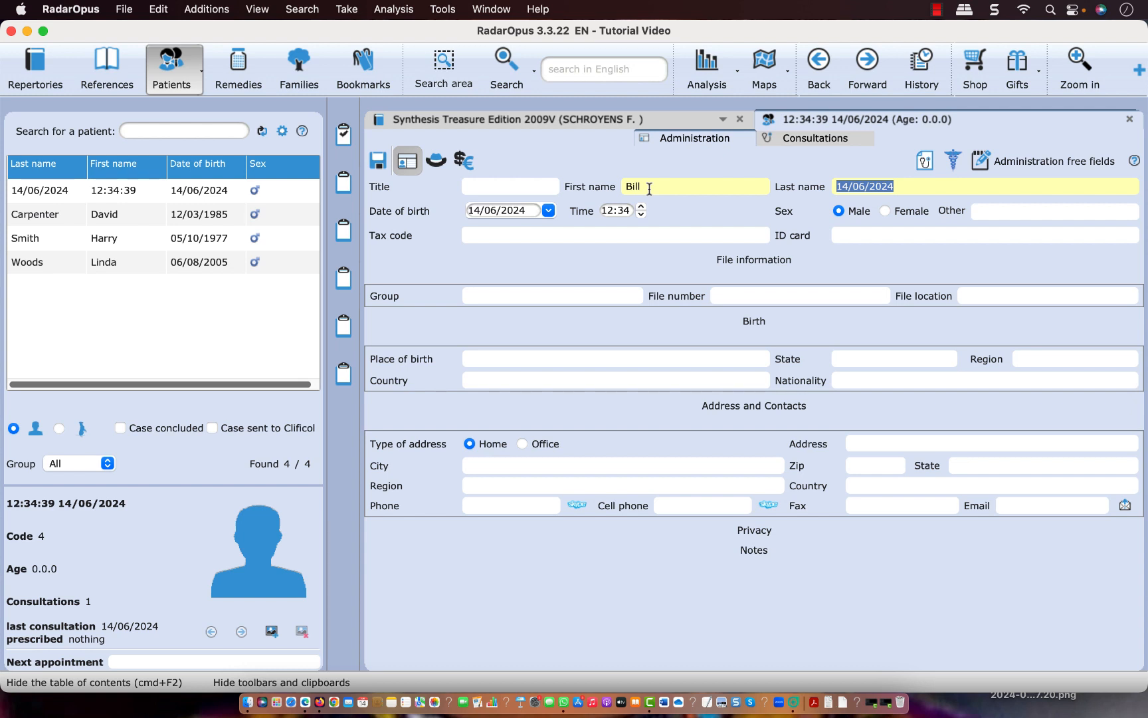
text(Johnson)
key(Tab)
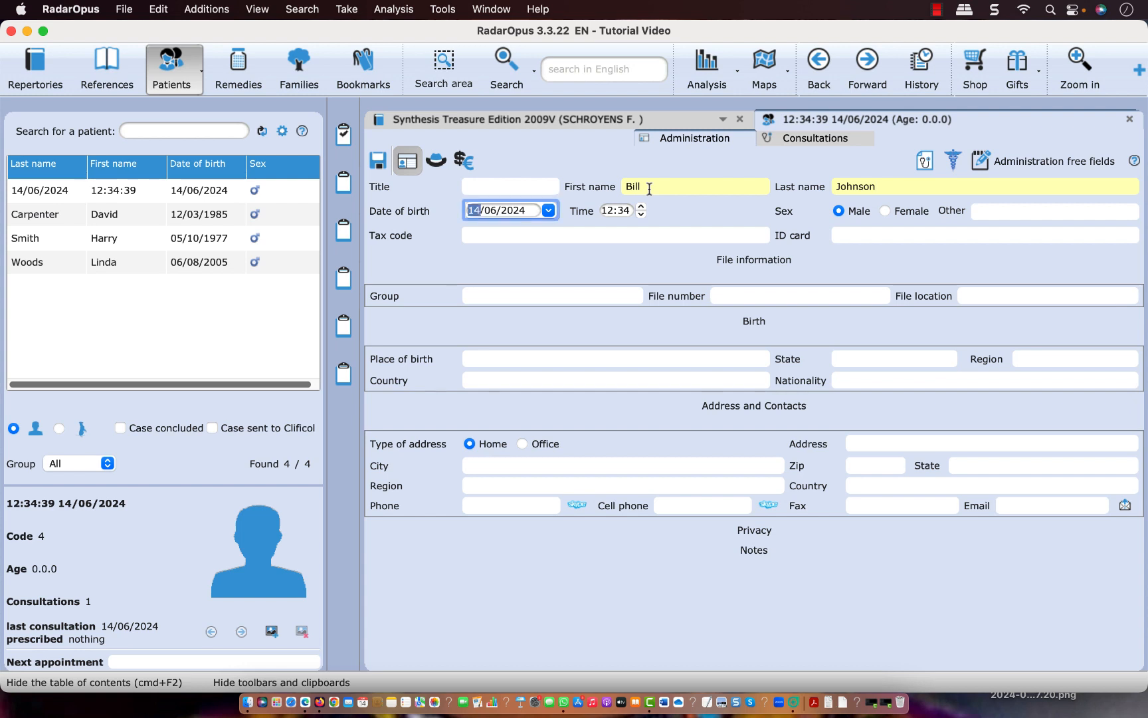
text(02/03/2016)
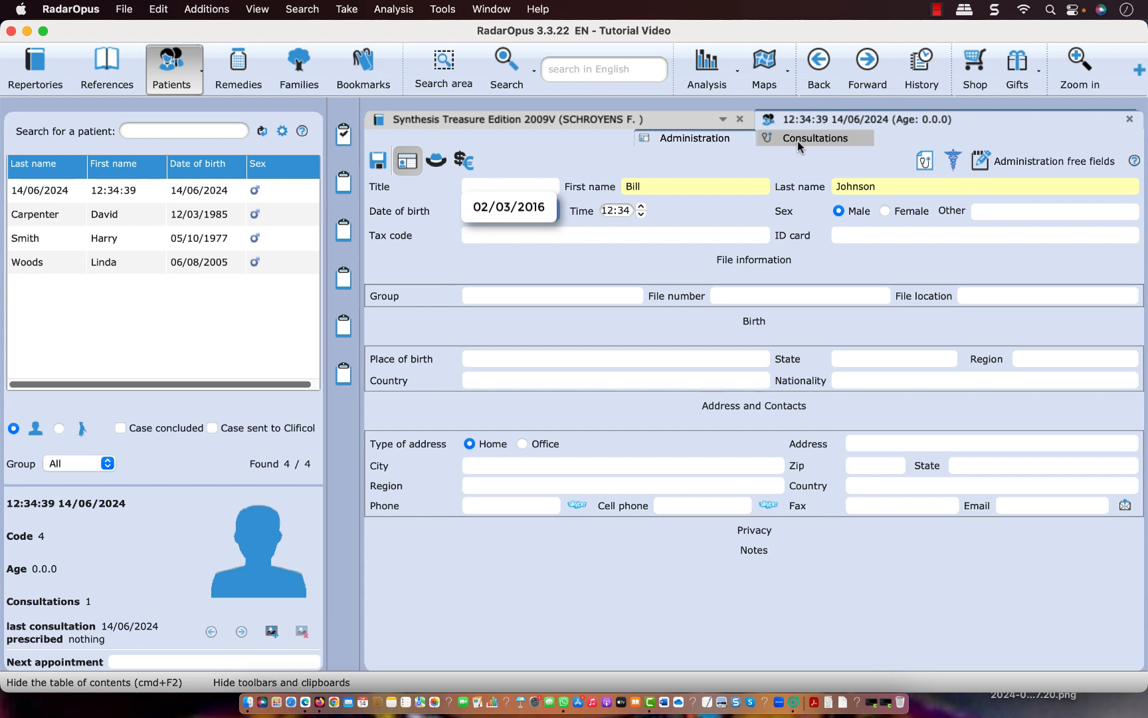
Collapse the File information, Birth, and Address and Contacts sections of the administrative data, then expand sections such as Notes and File information
click(764, 266)
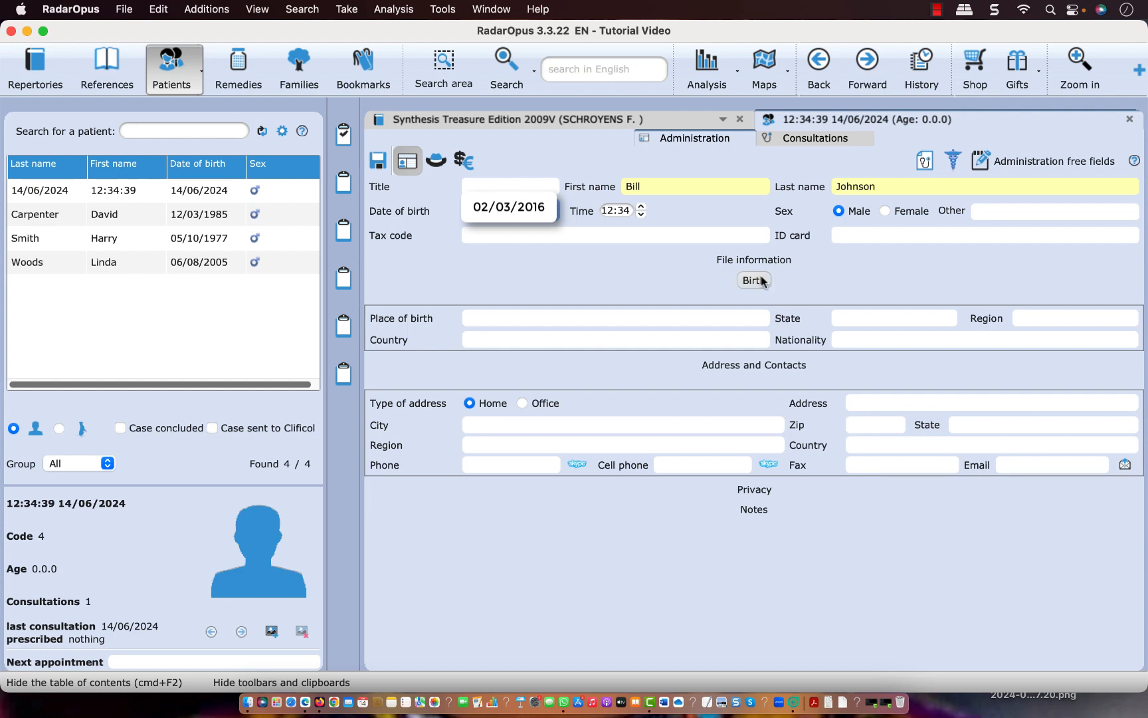
click(762, 280)
click(782, 305)
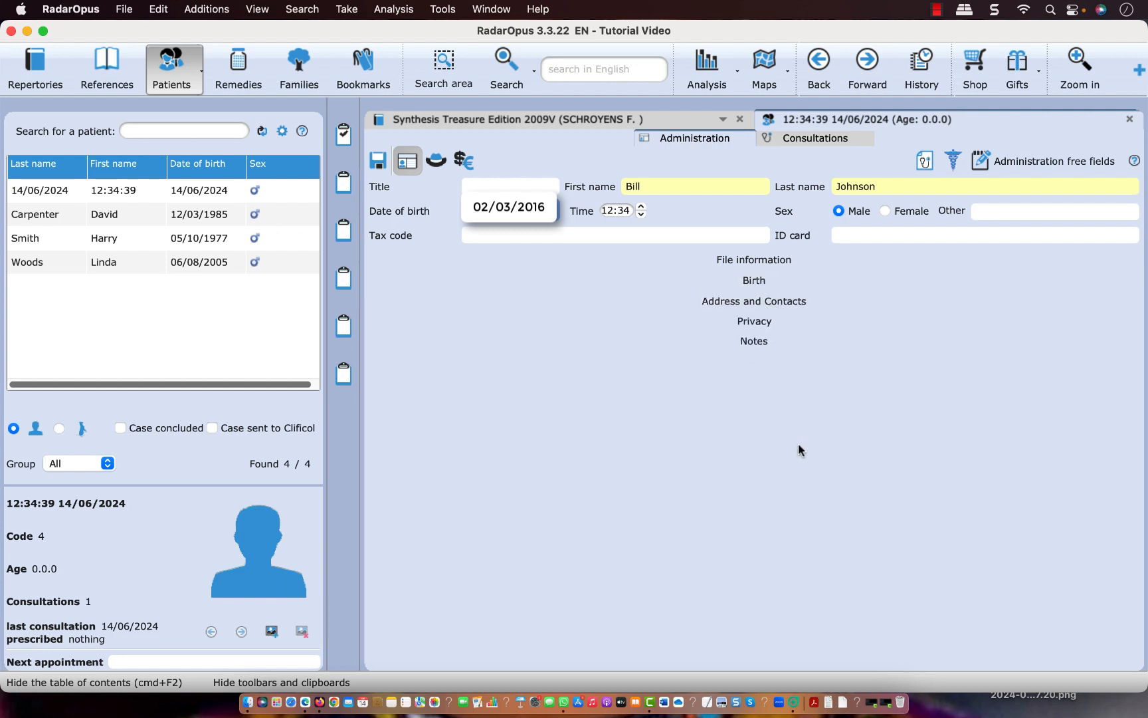
click(753, 341)
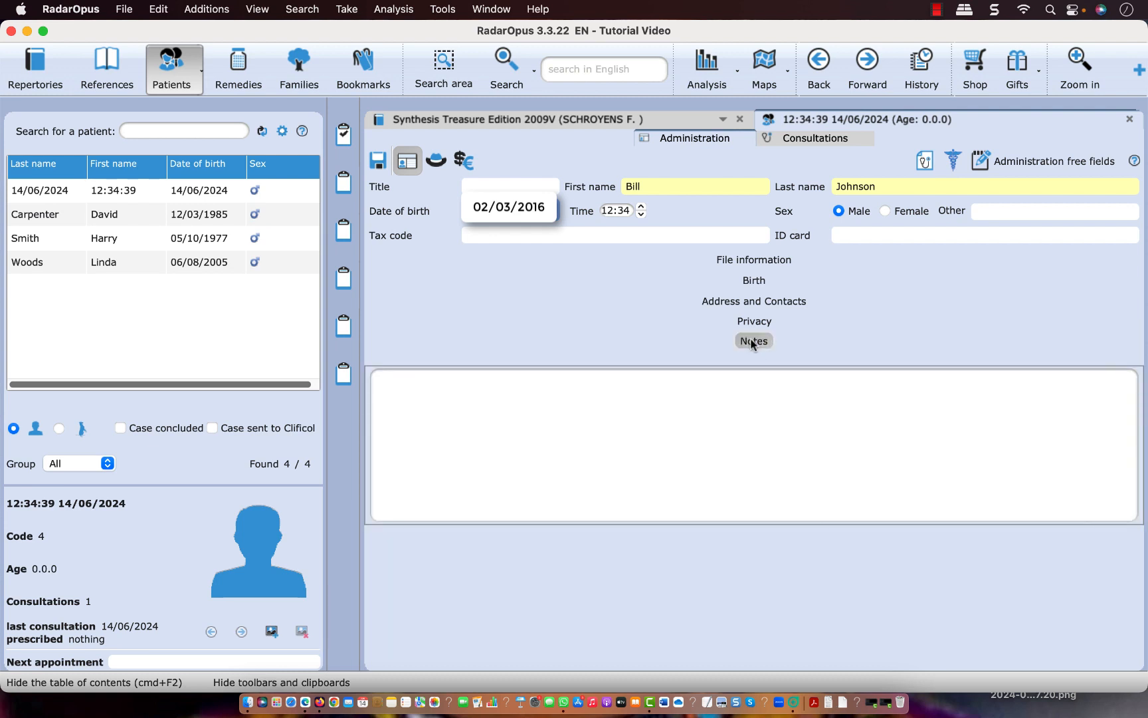
click(753, 321)
click(751, 262)
click(755, 340)
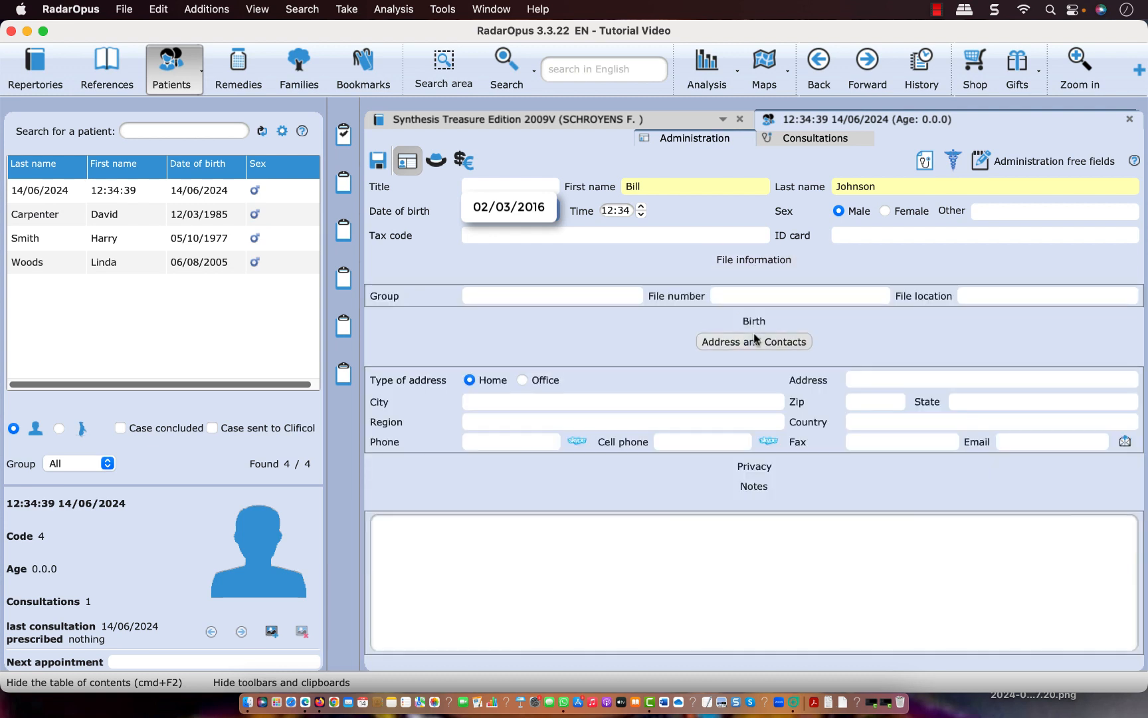
Collapse the Address and Contacts section, and write "Acute consultation" as the new patient's first consultation text
click(755, 340)
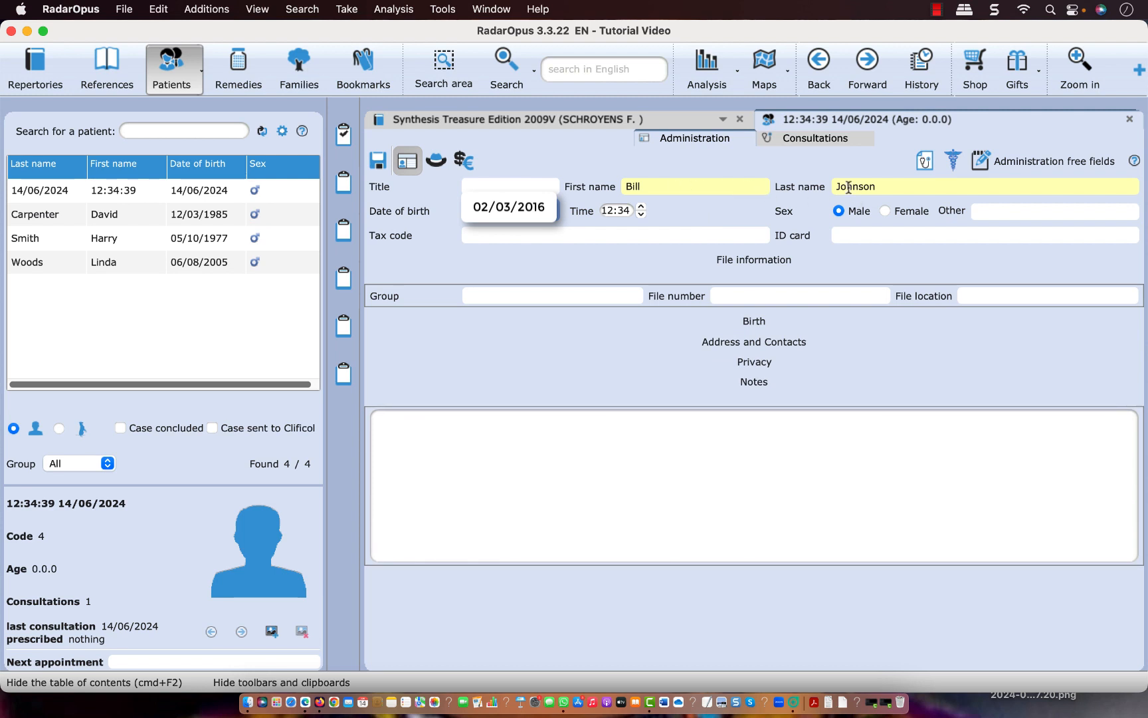
click(822, 138)
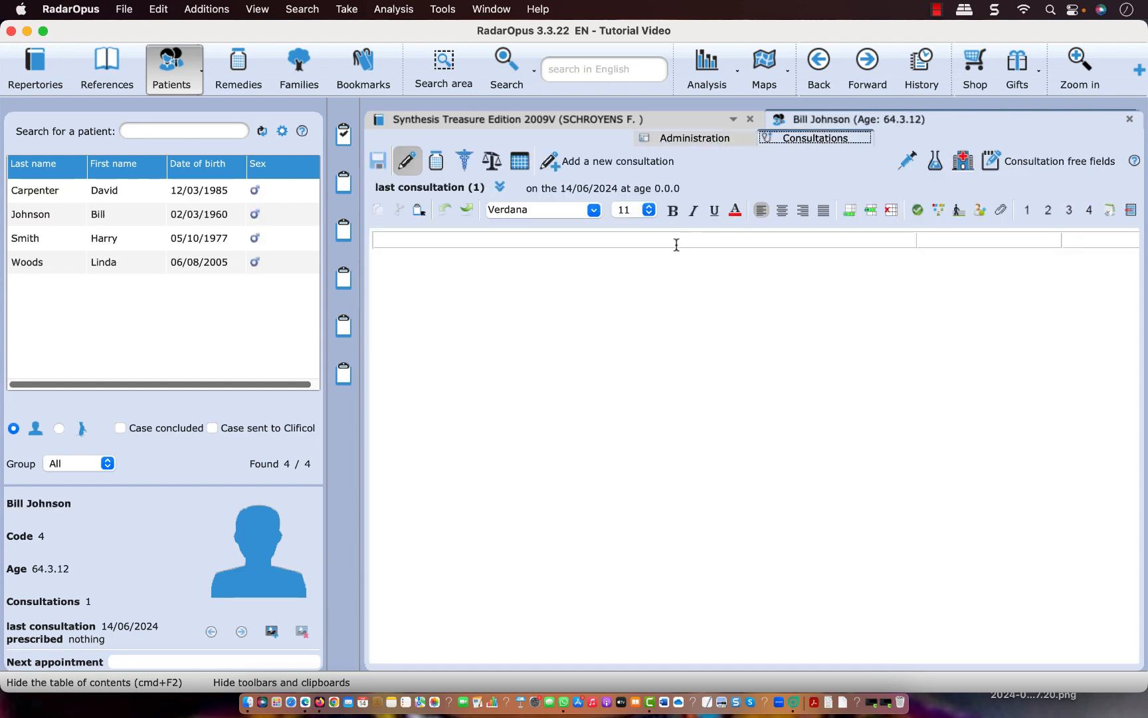
click(677, 245)
text(Ac)
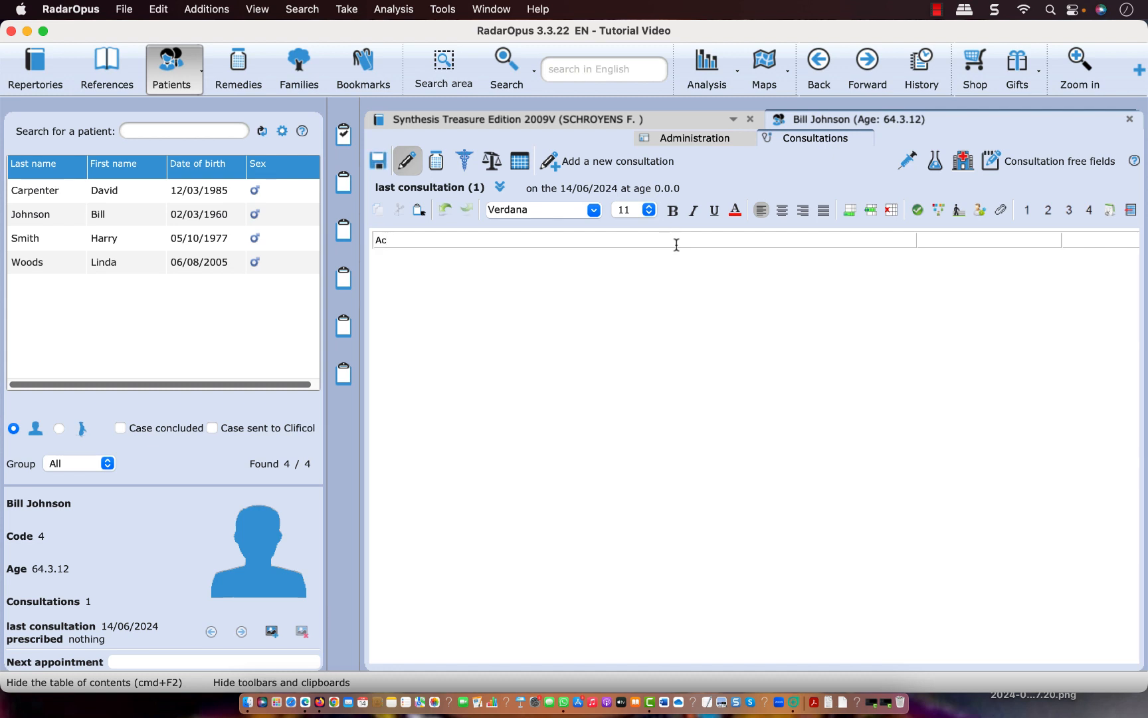
text(ute consultation)
Take the rubrics MIND - MORNING and MIND - FORENOON from the Synthesis repertory into the first clipboard
click(585, 120)
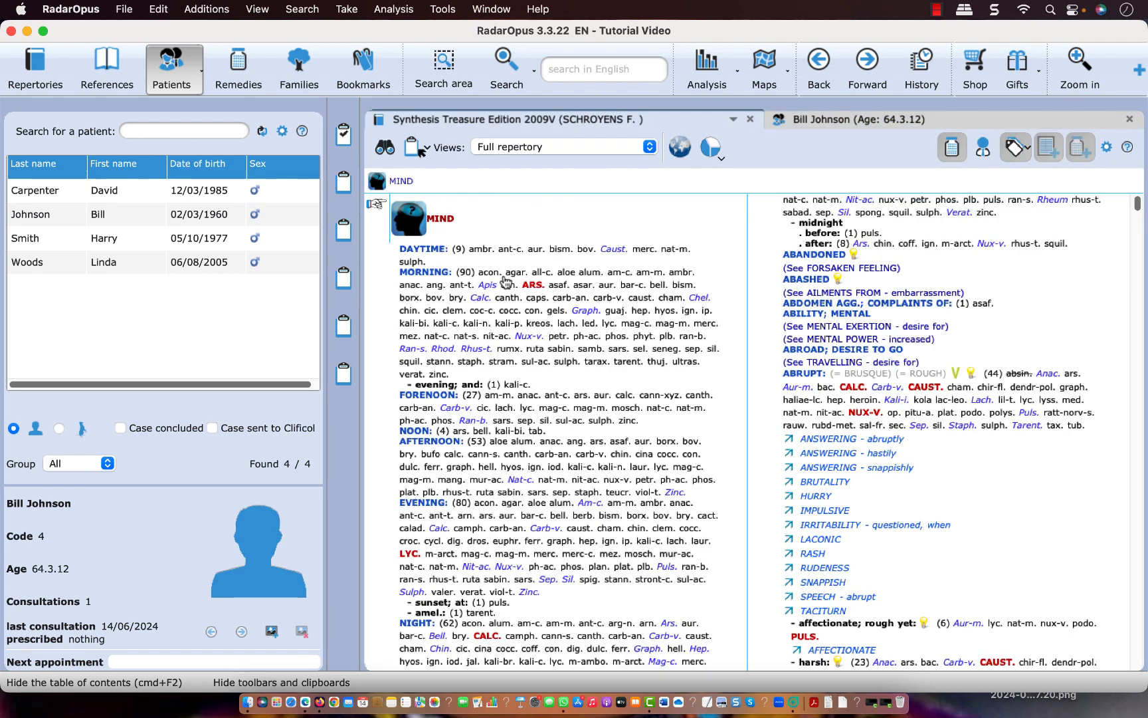
click(469, 307)
click(413, 149)
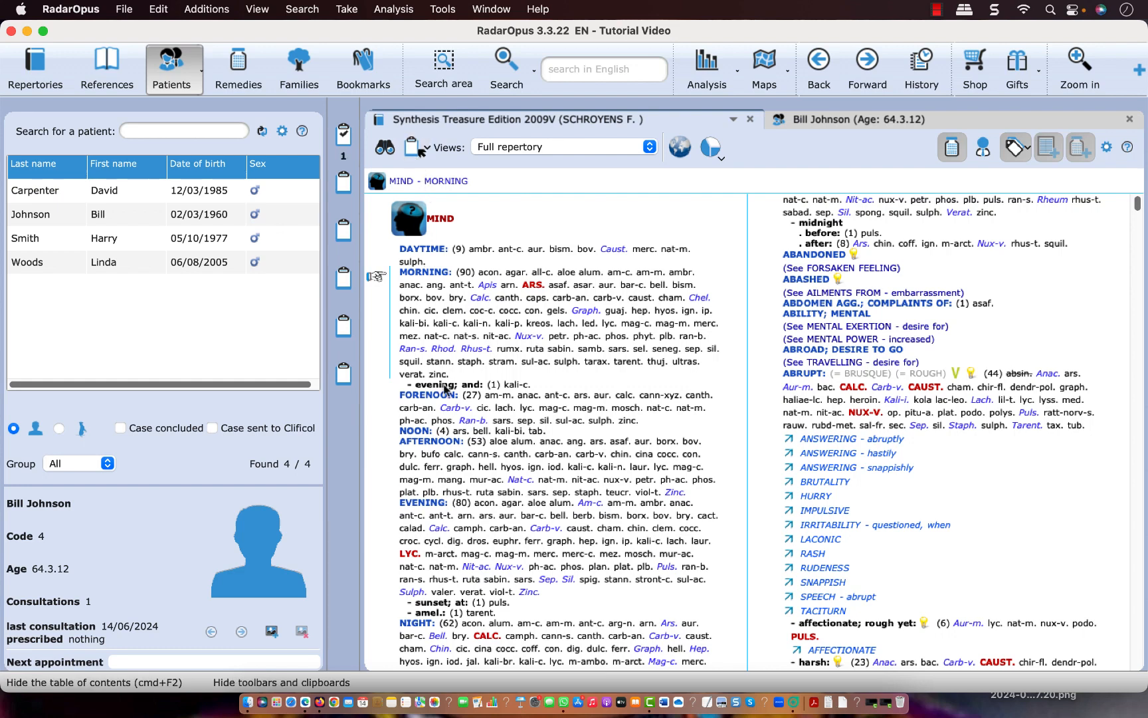
click(451, 395)
click(413, 149)
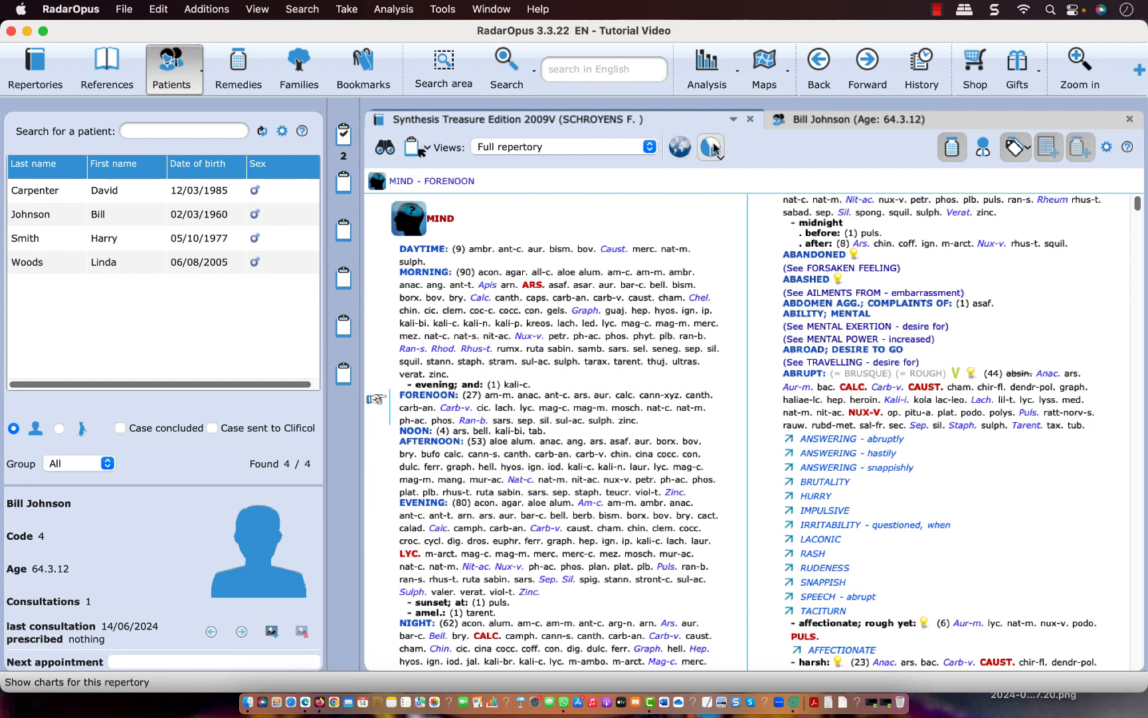
Save the patient's consultation with its analysis, and check the saved analysis in the consultation overview table
click(828, 119)
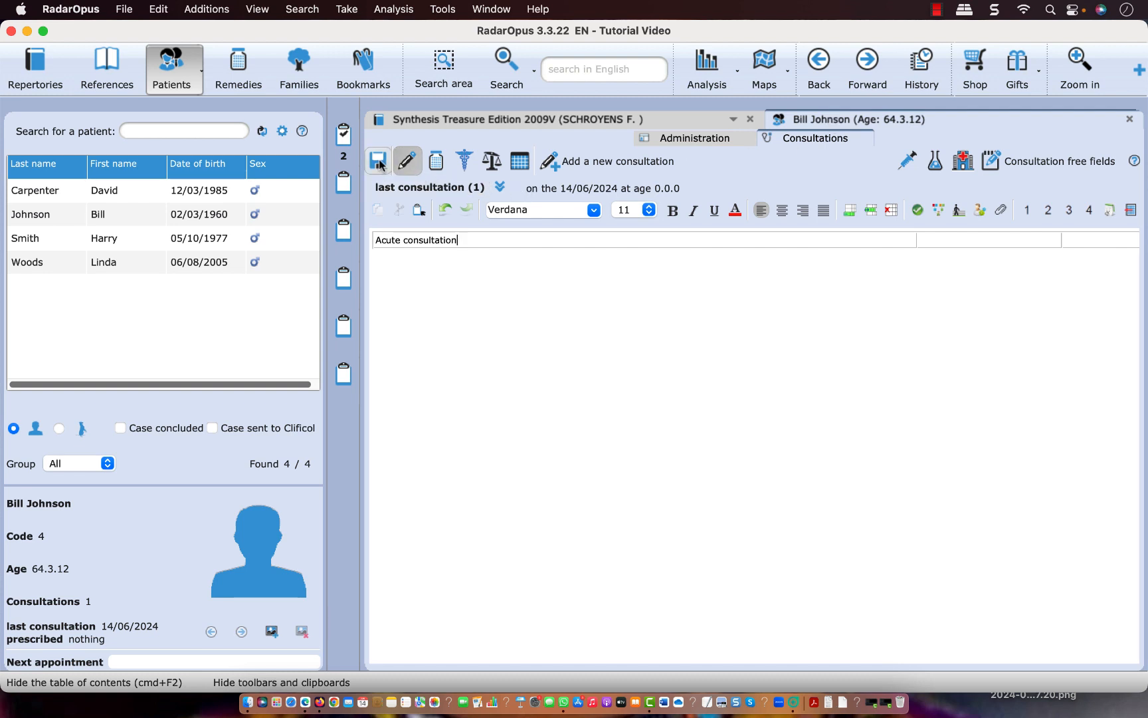
click(379, 162)
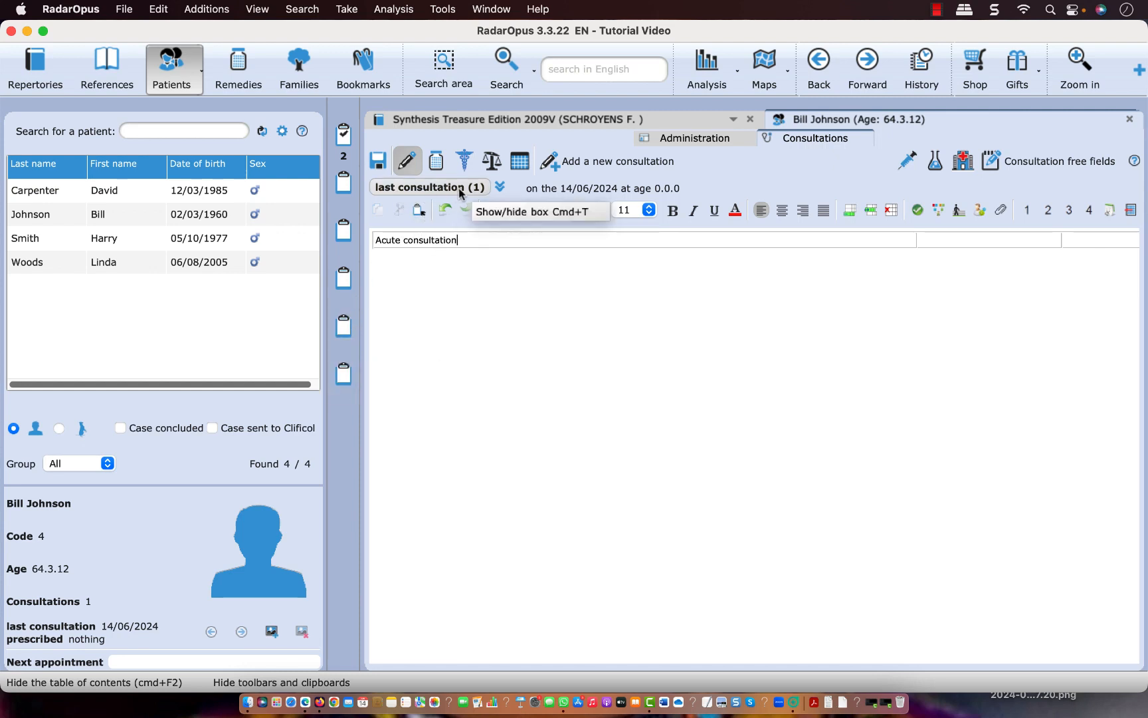
click(382, 165)
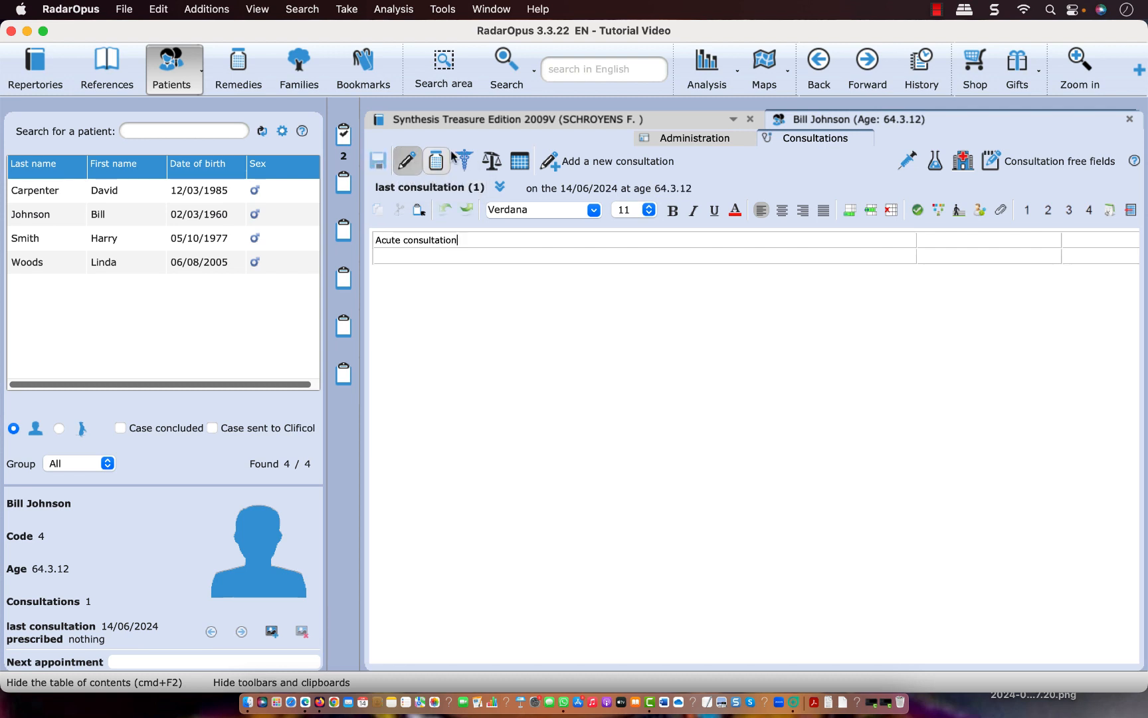
click(516, 166)
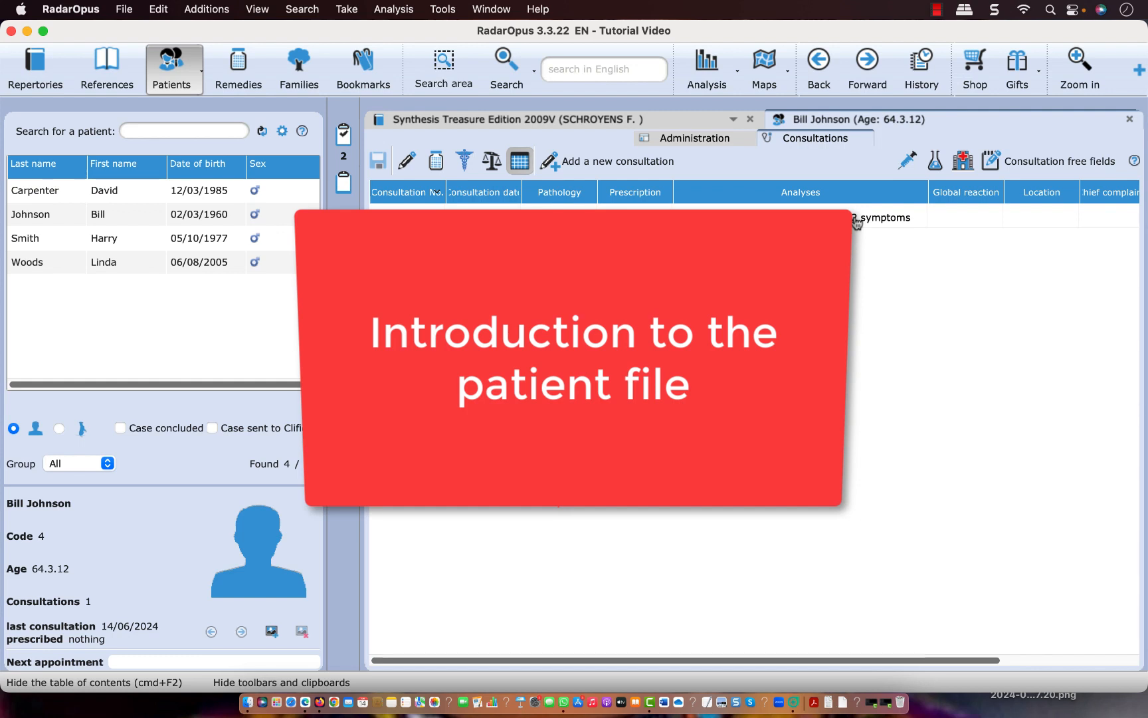
click(406, 161)
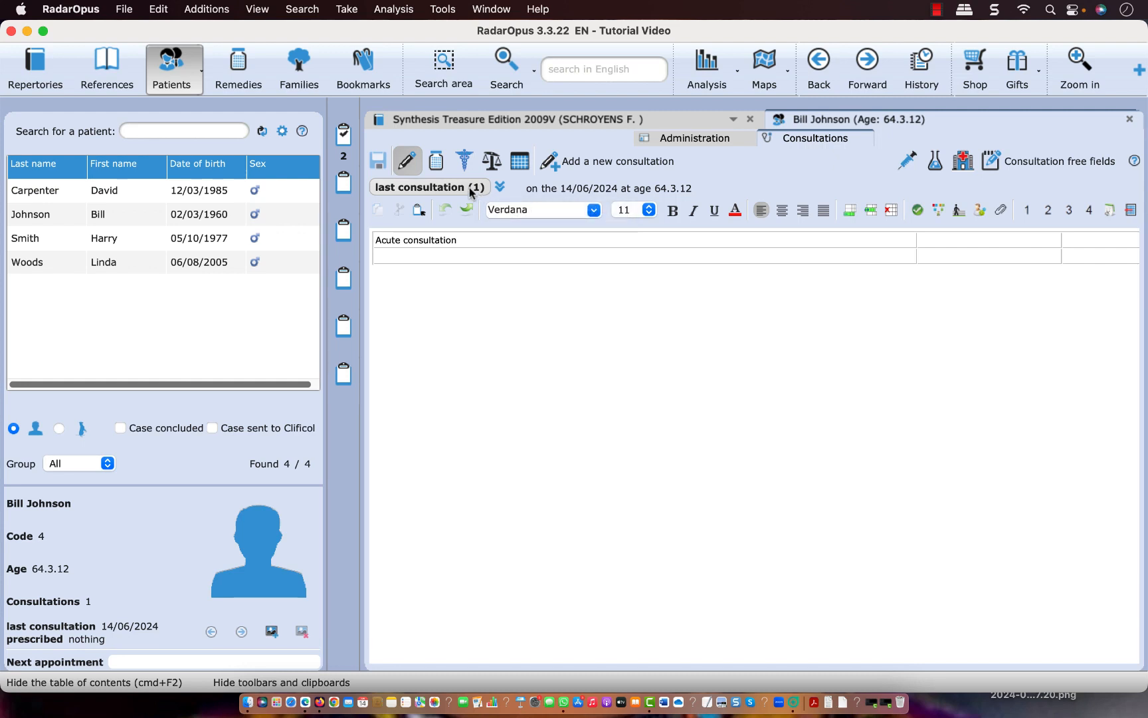
Add and save a prescription of ars. with potency 30, scale K and posology 1dose for the consultation
click(435, 162)
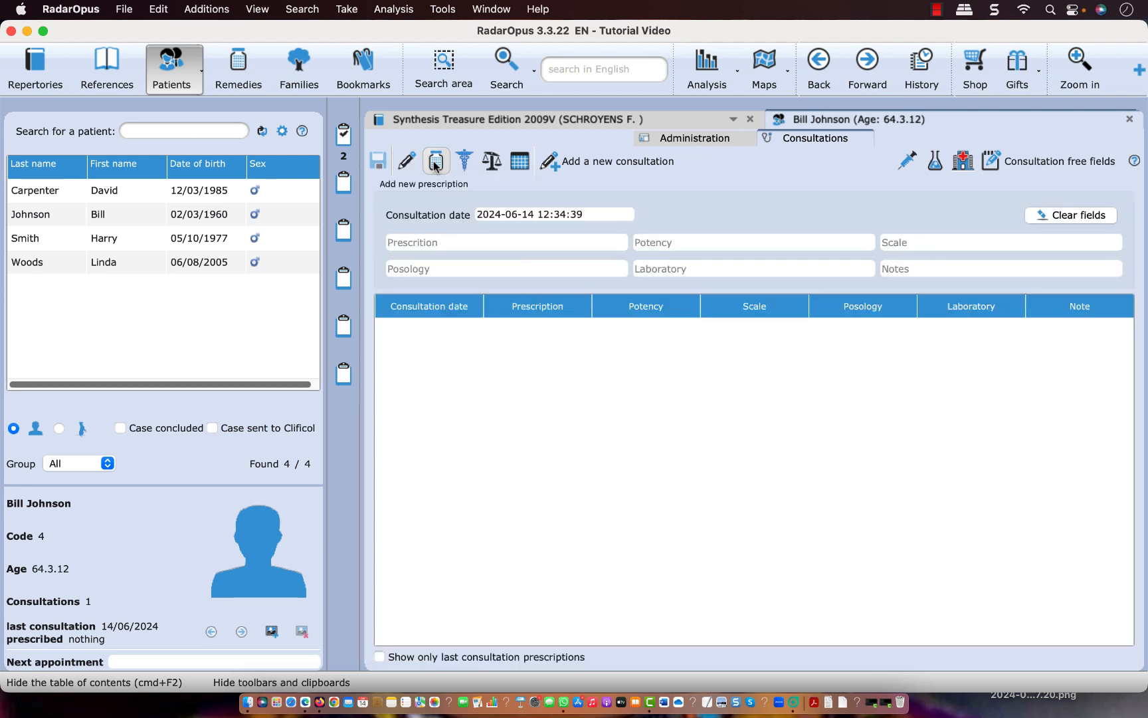
click(438, 242)
text(ars.)
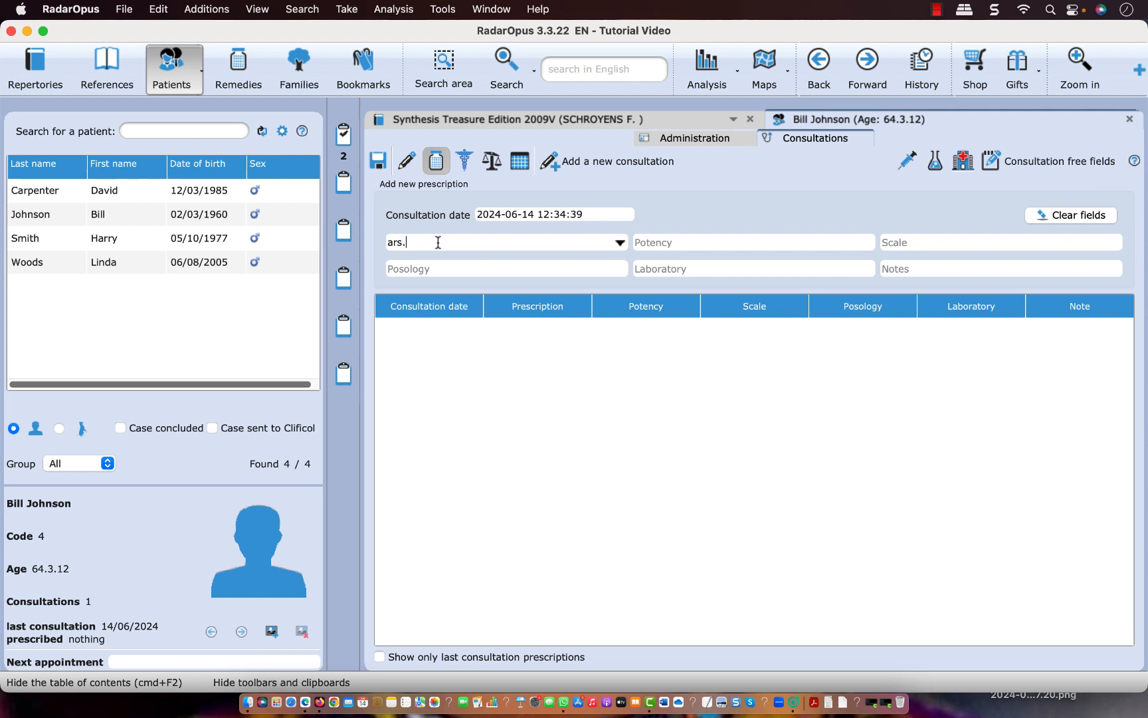
key(Tab)
text(30)
key(Tab)
text(K)
key(Tab)
text(1dose)
click(380, 160)
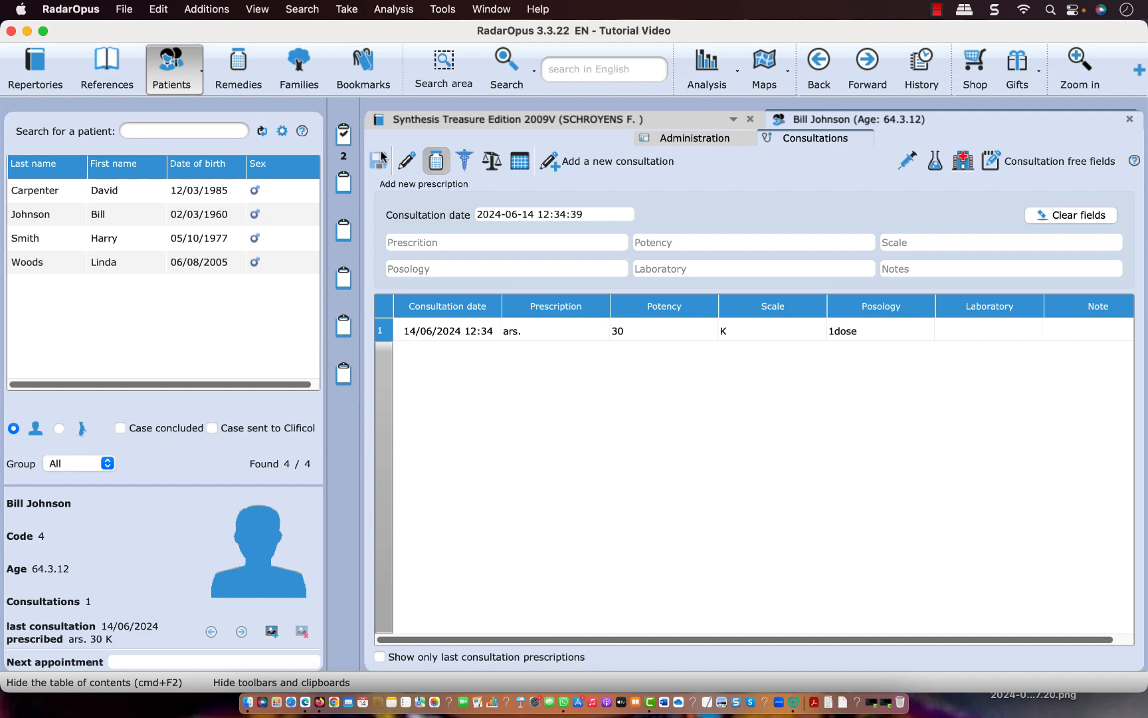
Close the patient's file, then reopen it from the patient list and recall the patient's last analysis
click(1129, 123)
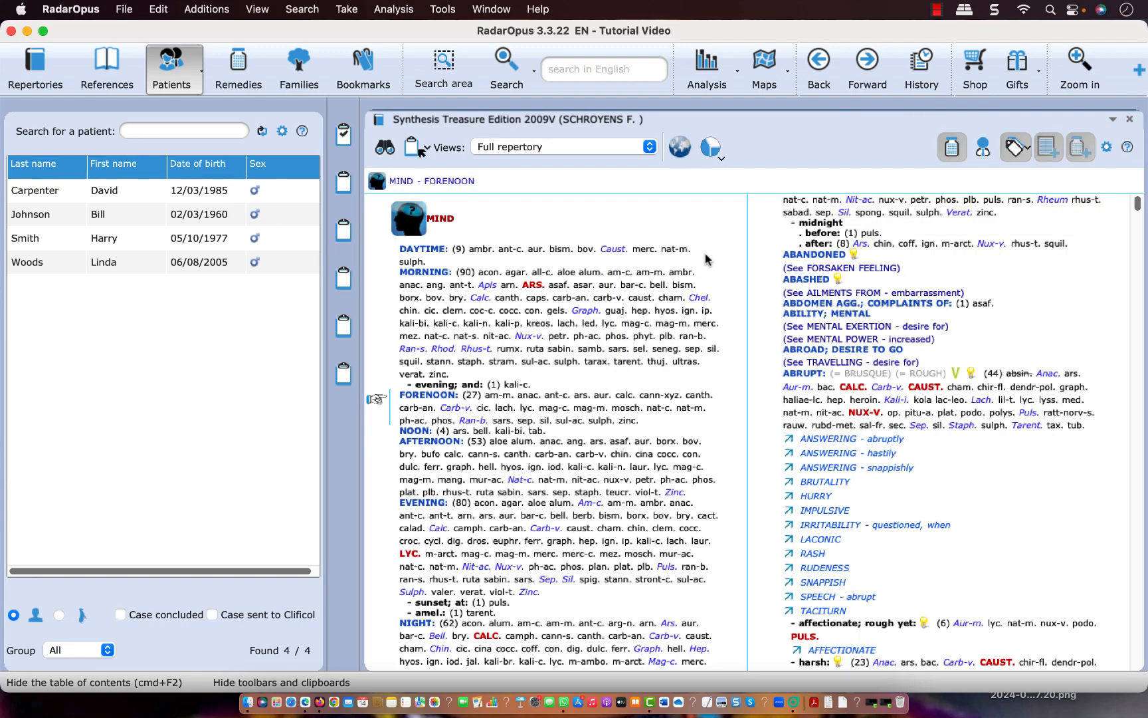
click(34, 81)
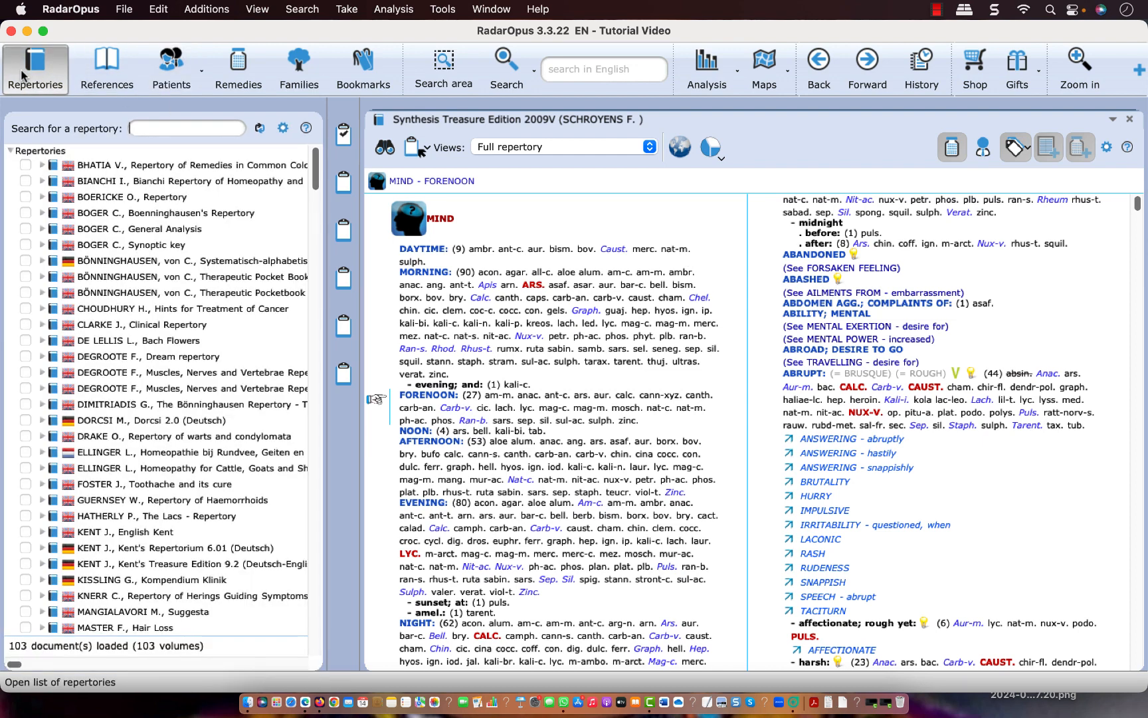
click(172, 59)
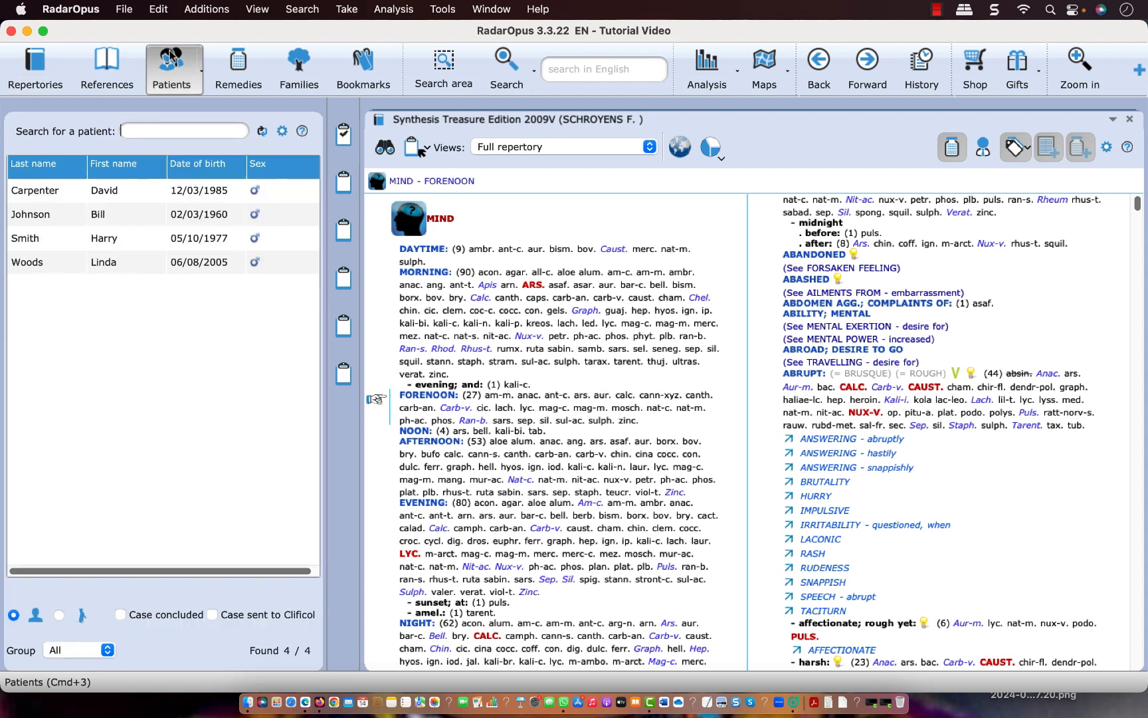
double_click(100, 216)
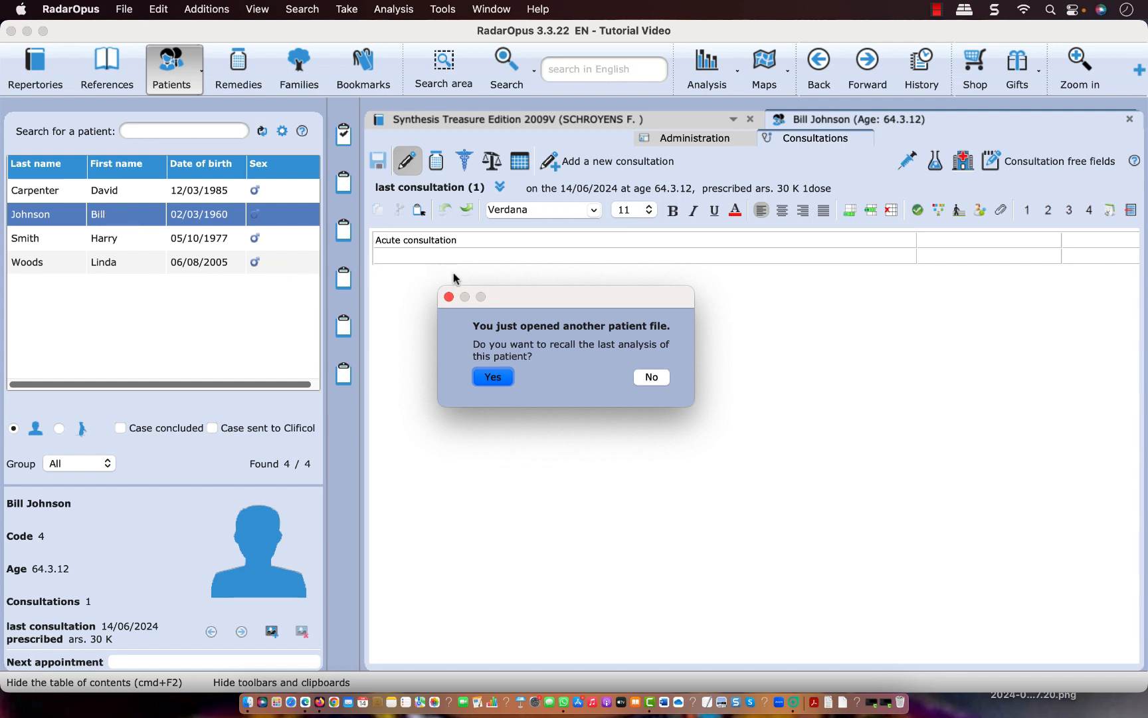
click(493, 380)
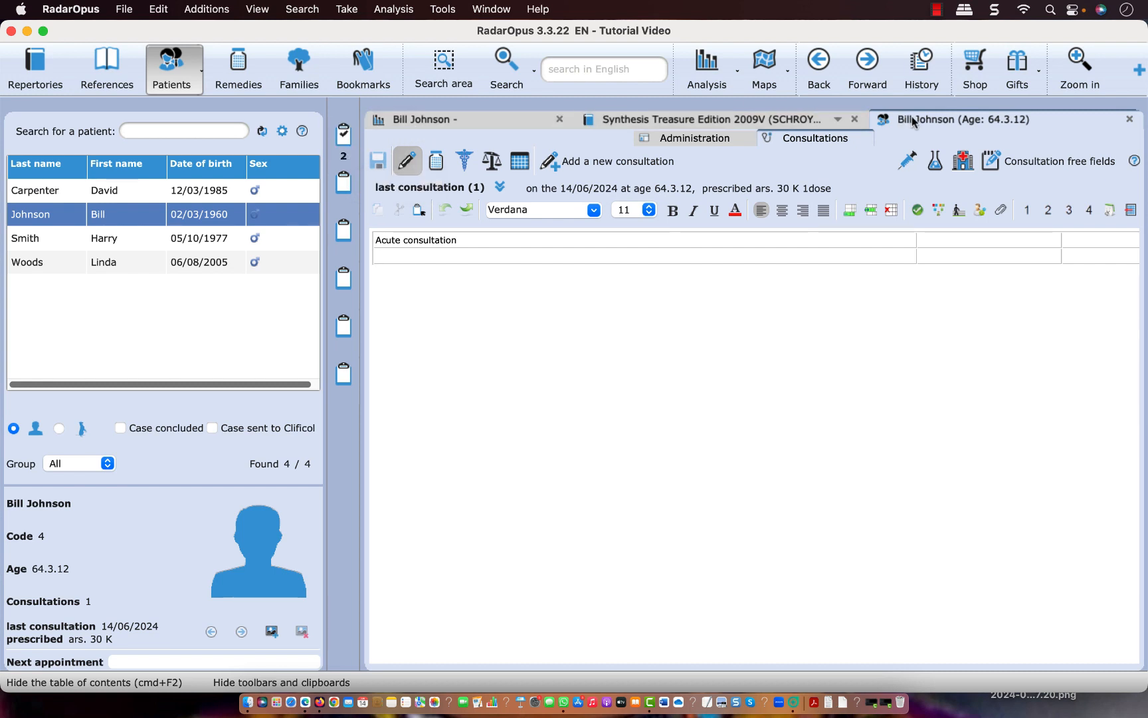
Examine the recalled analysis and the repertory, and return to the patient's file
click(776, 120)
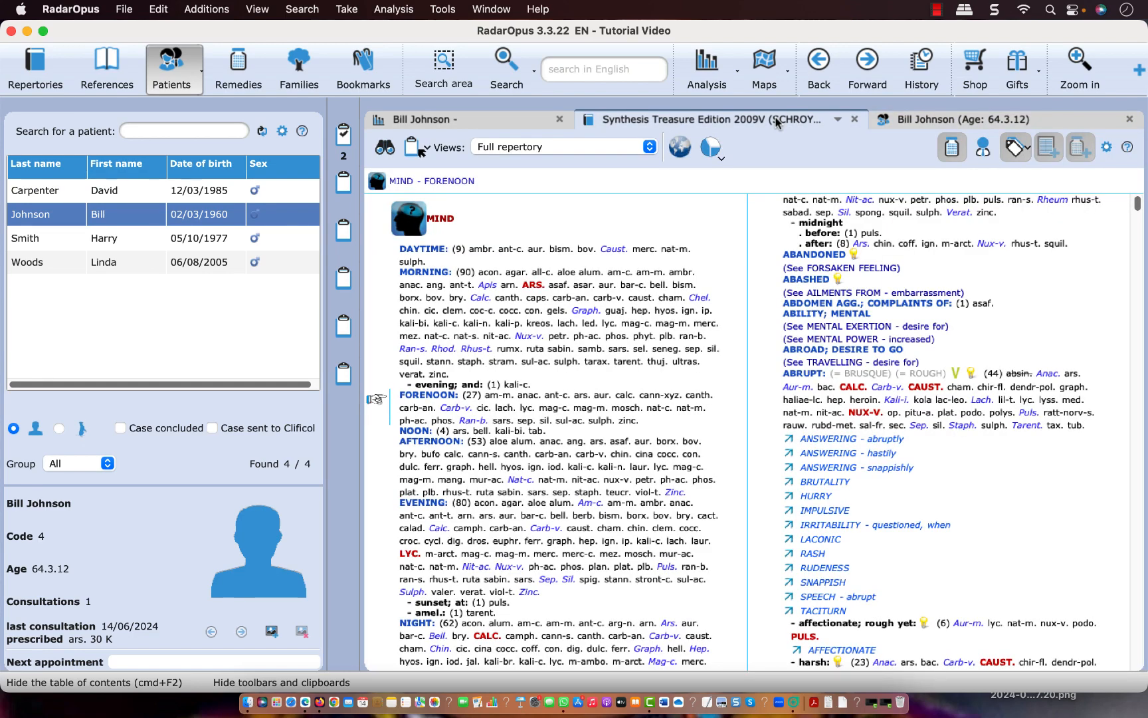
click(498, 118)
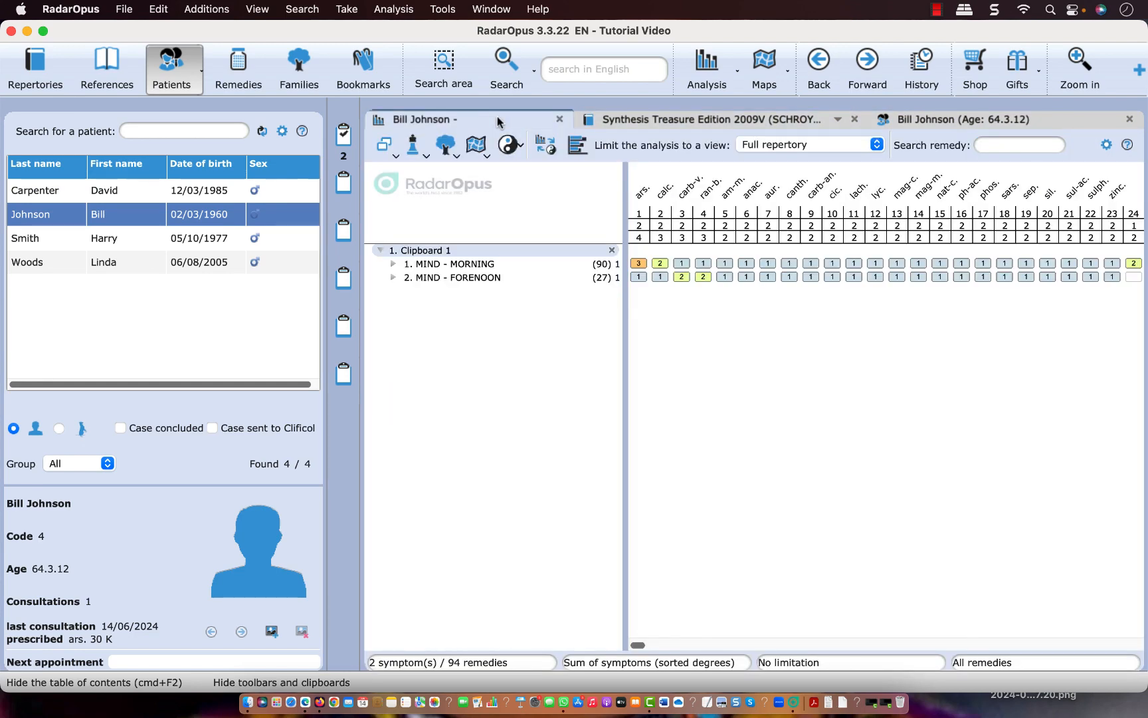
click(640, 119)
click(942, 119)
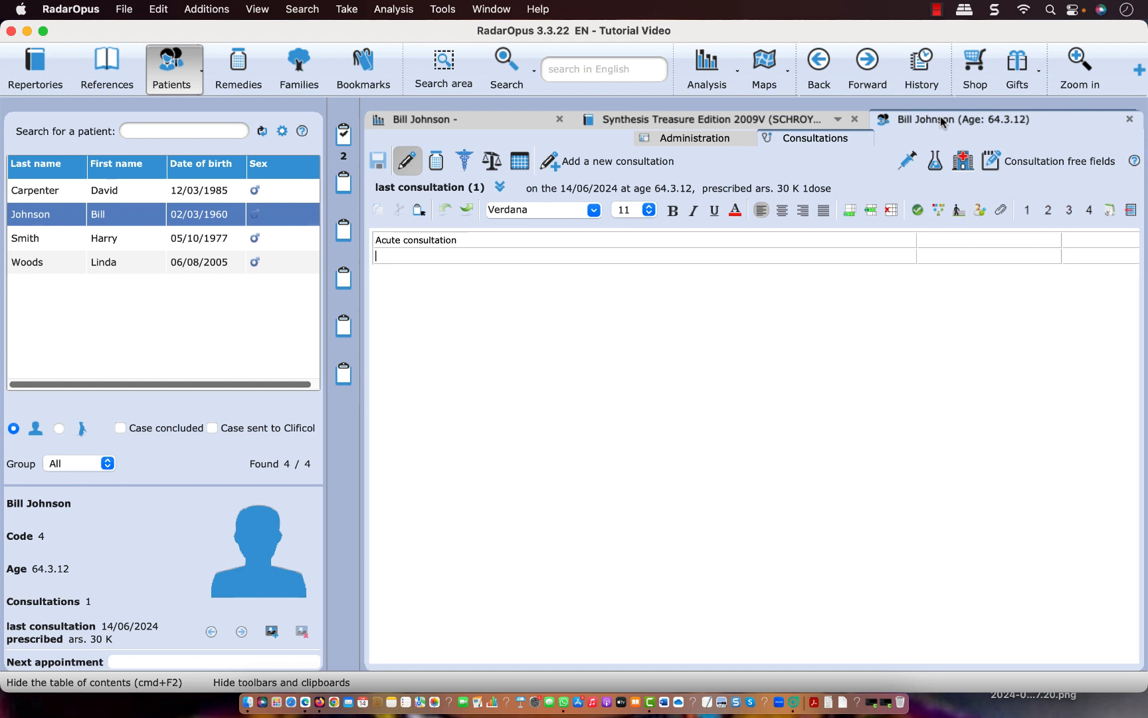
Add a new consultation with the text "Follow up", and show the previous consultation's text above it
click(577, 163)
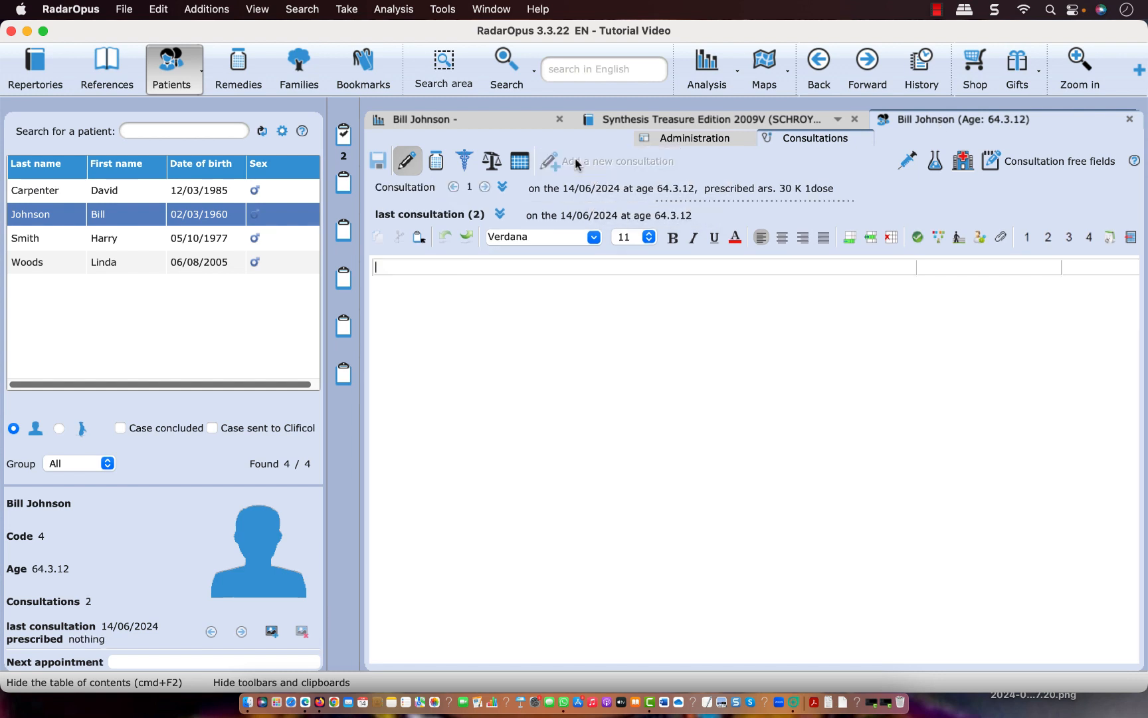
text(F)
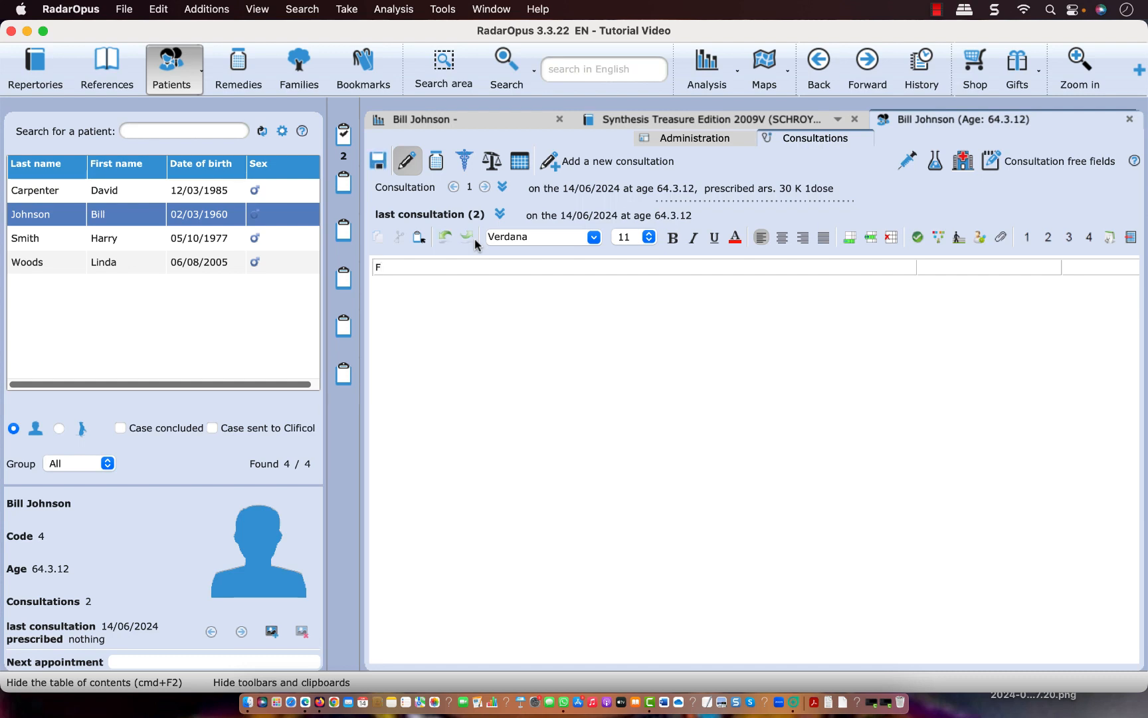
text(ollow up)
click(412, 189)
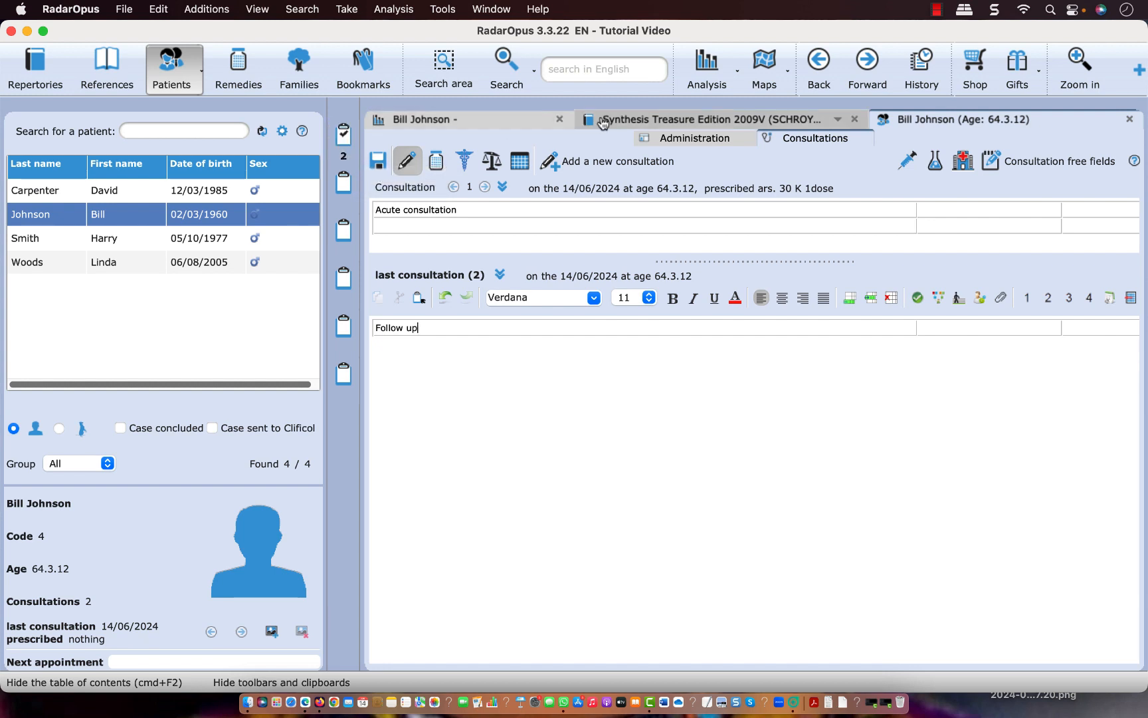
Take the rubrics MIND - ABSENTMINDED - dreamy and MIND - ABSORBED from the repertory into the clipboard
click(641, 122)
scroll(590, 292, down, 15)
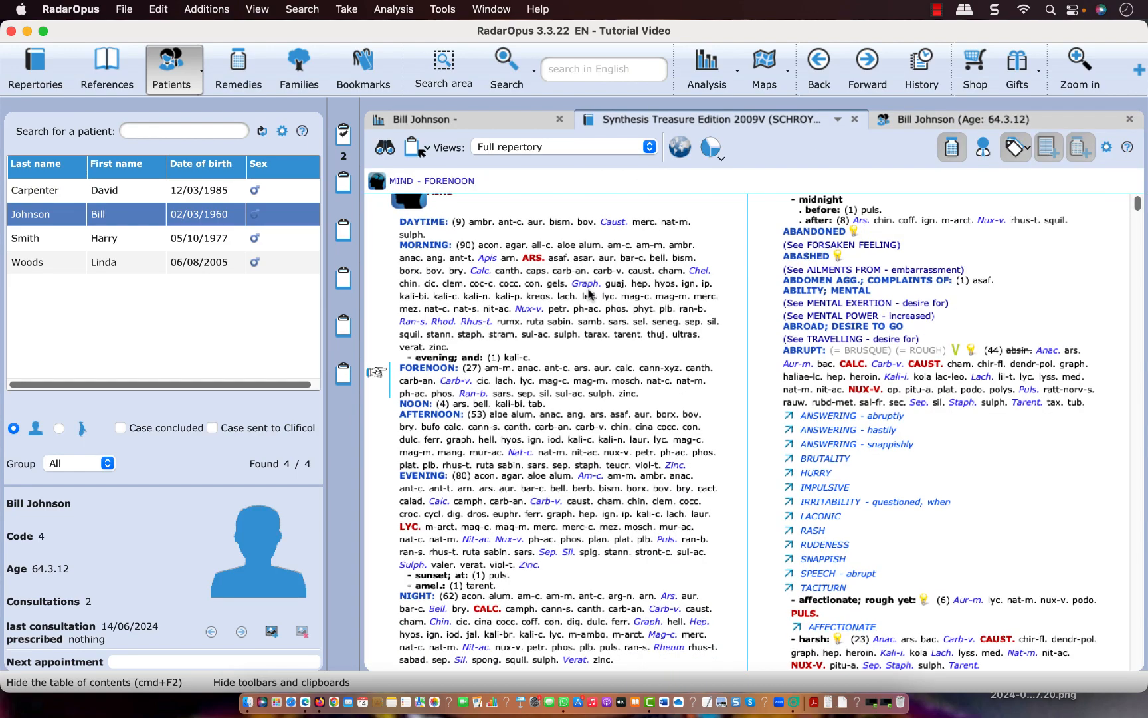
scroll(589, 293, down, 8)
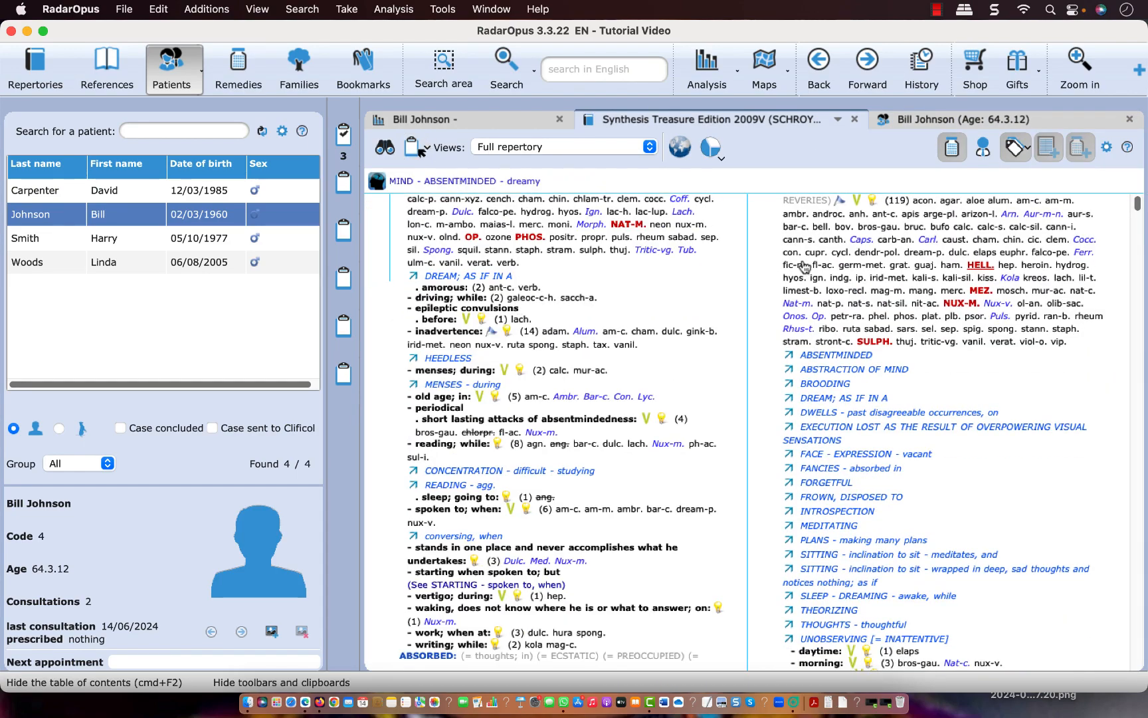
click(417, 147)
click(418, 147)
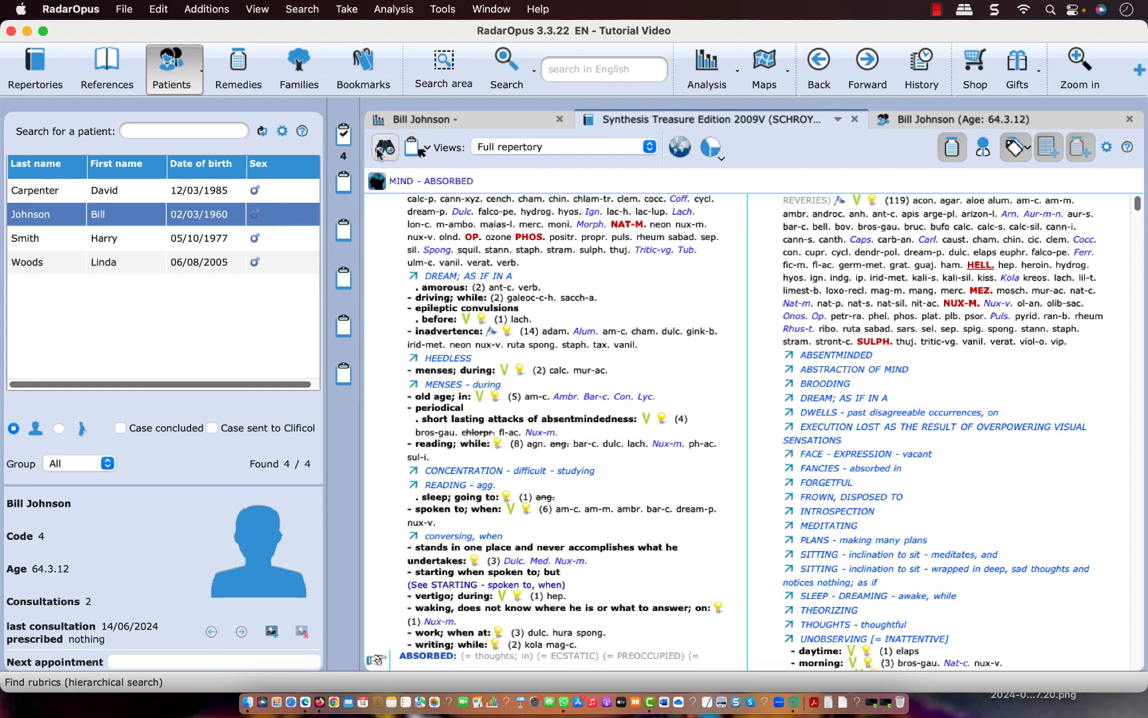
Prescribe ars. with potency 30, scale K and posology 1 dose for the follow-up consultation, save it, and return to the consultation text
click(921, 125)
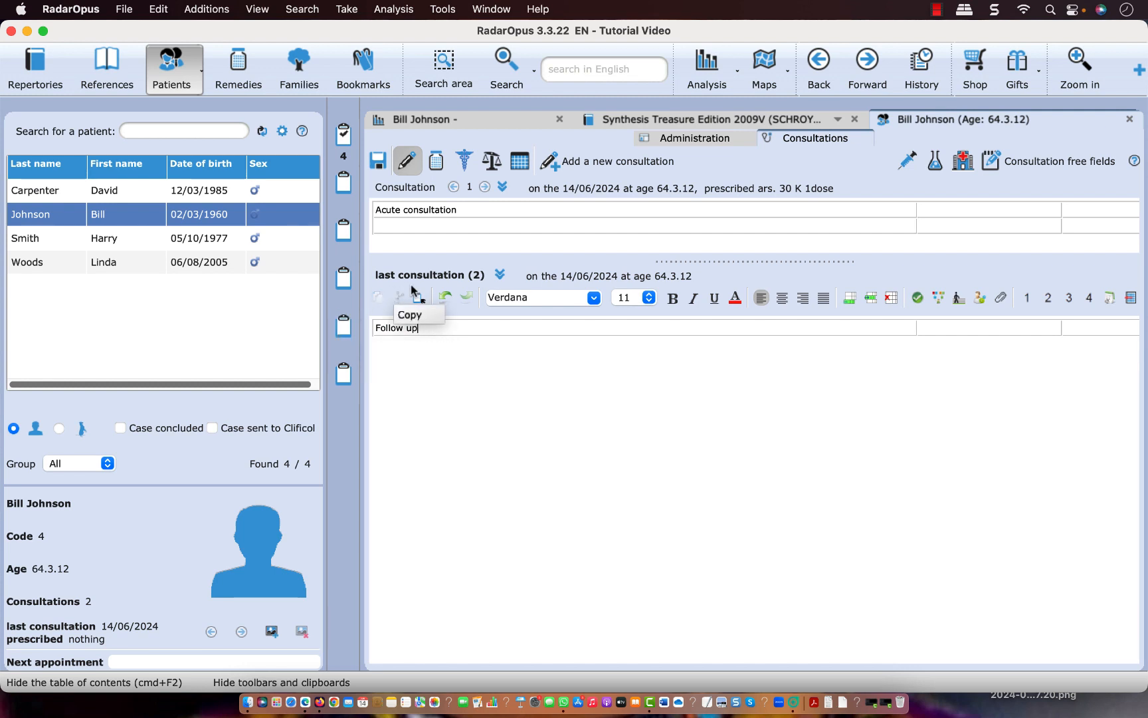
click(437, 163)
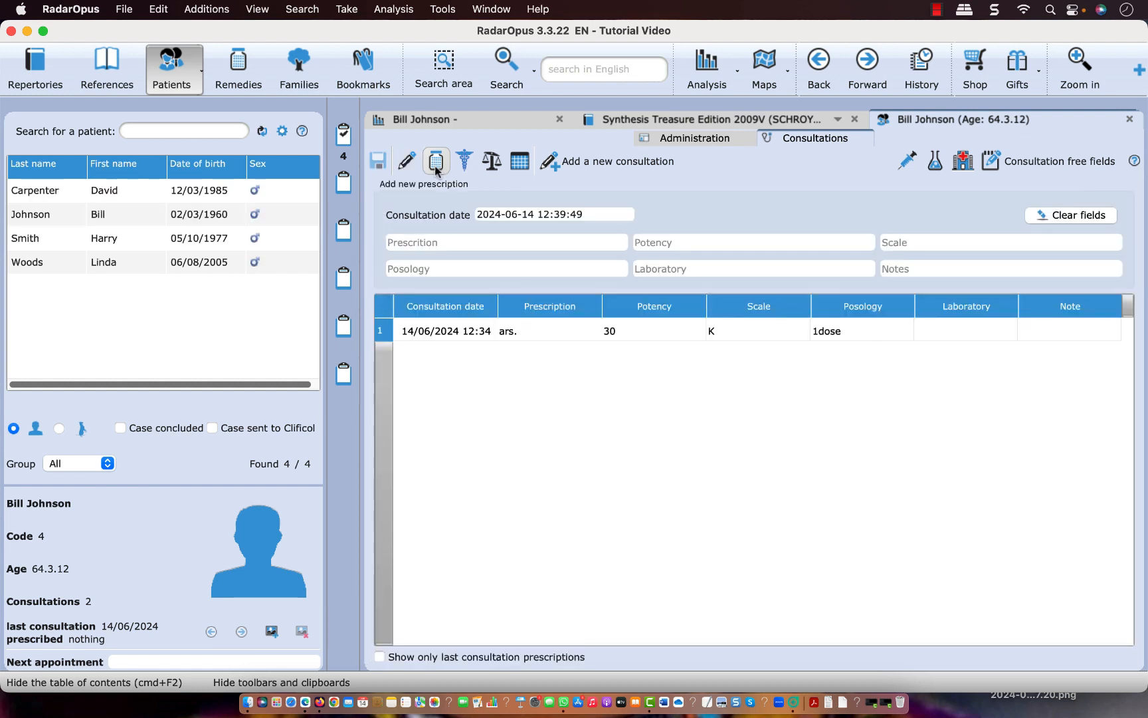
click(439, 243)
text(ars.)
key(Tab)
text(30)
key(Tab)
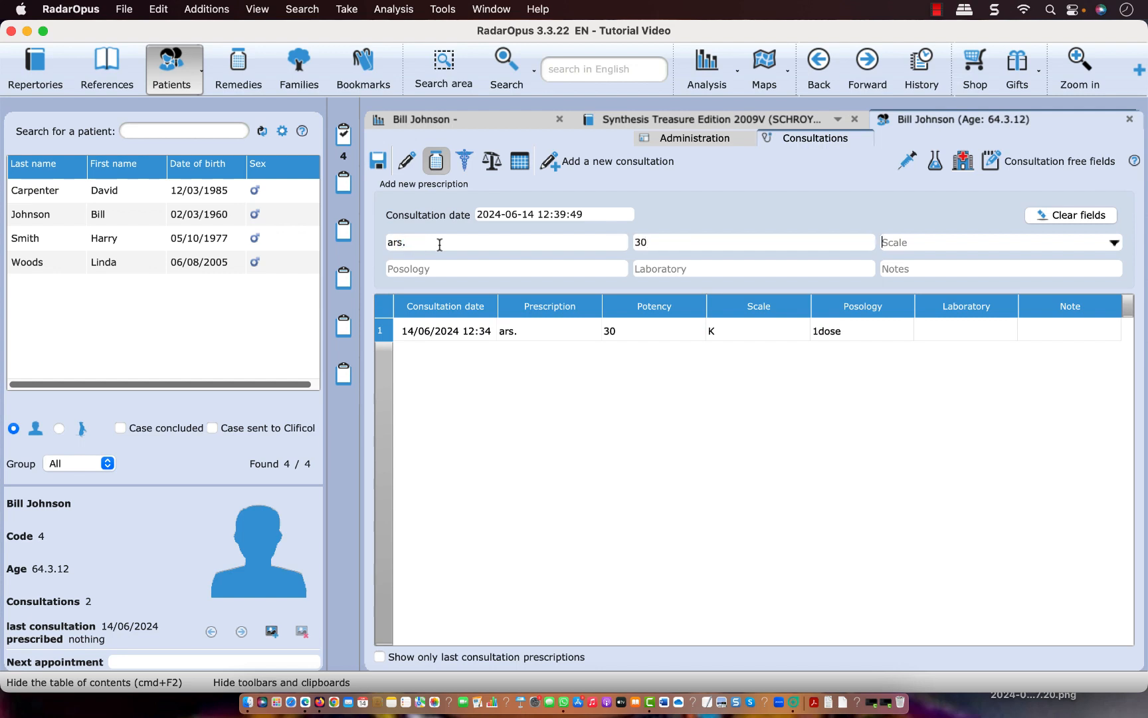
text(K)
key(Tab)
text(1 dose)
click(380, 163)
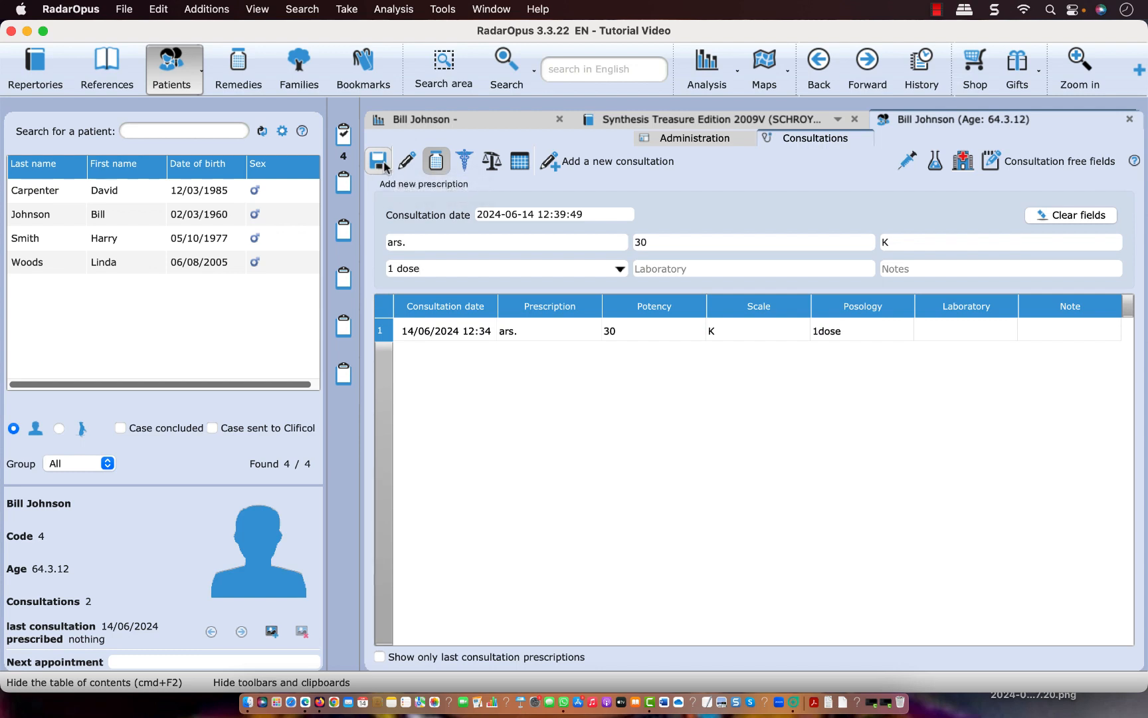
click(406, 163)
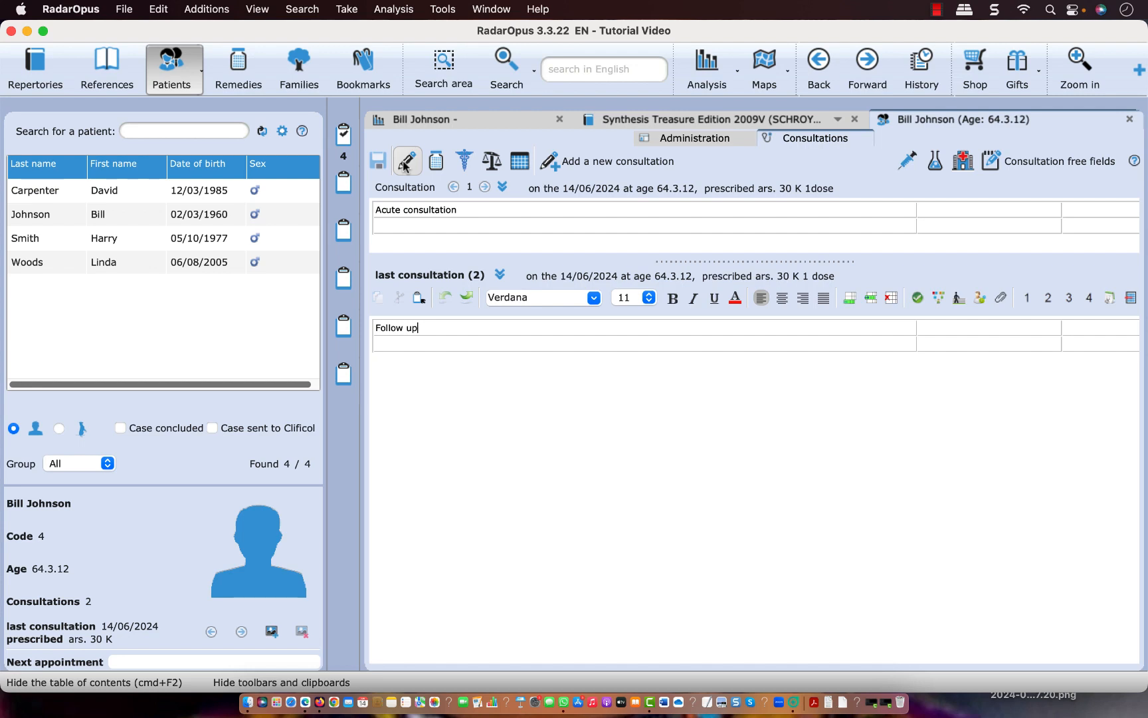
Show the available help resources to locate the RadarOpus manual
click(539, 9)
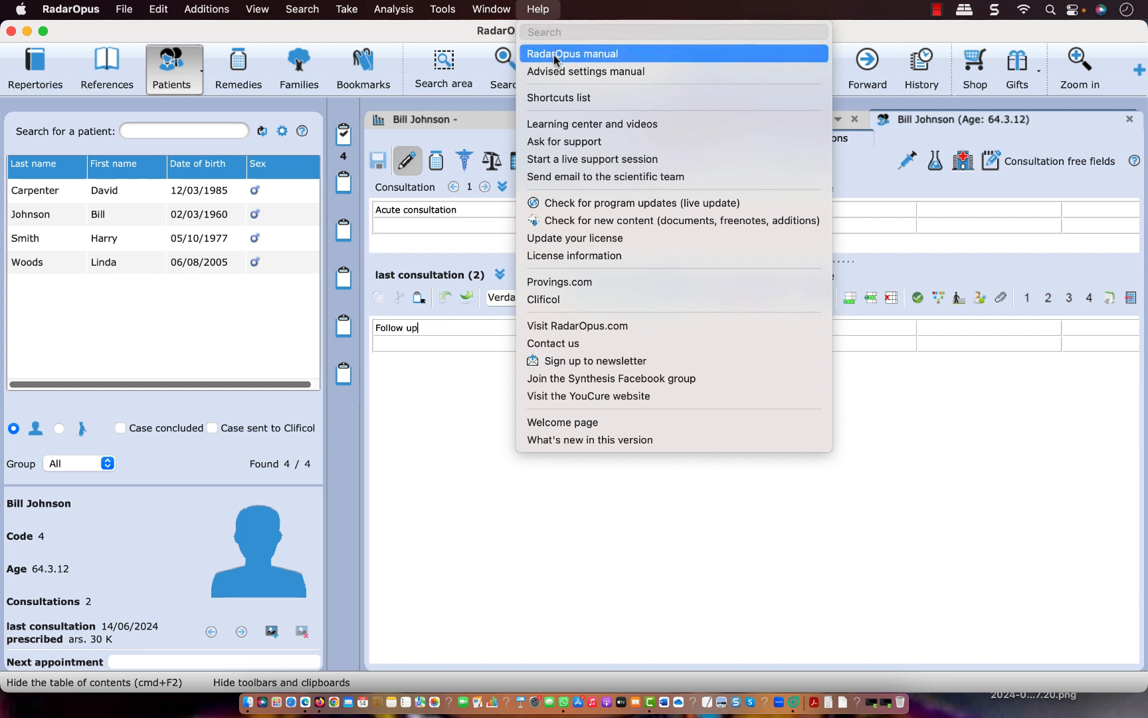